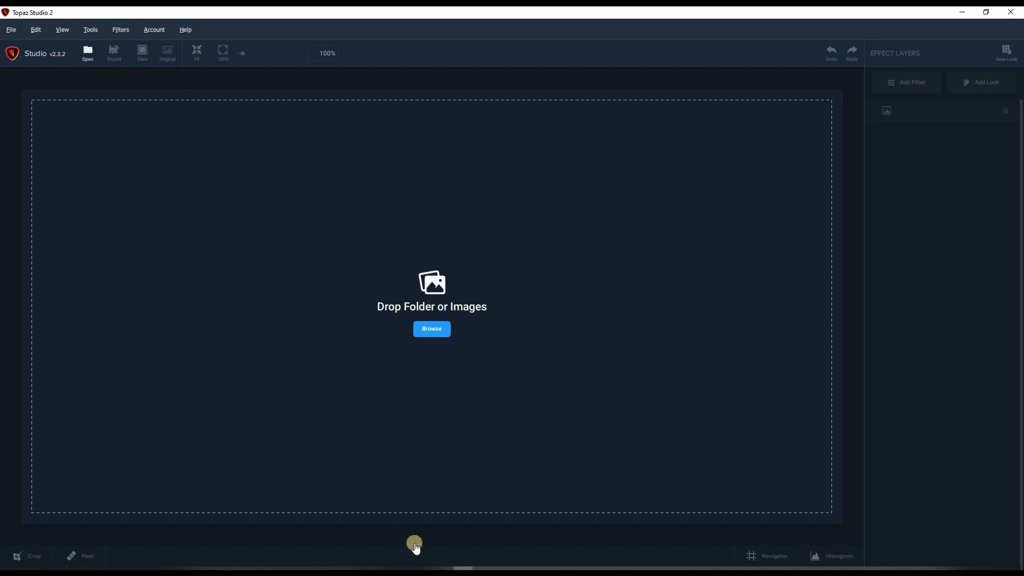
Load portrait.tif from the FREE RAW folder into Topaz Studio 2
mouse_move(443, 571)
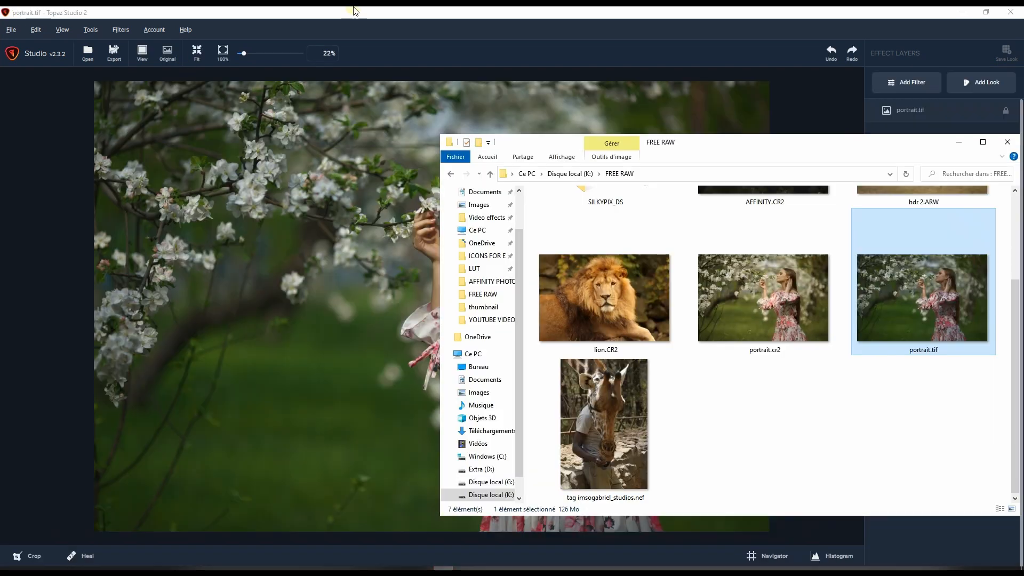
click(335, 106)
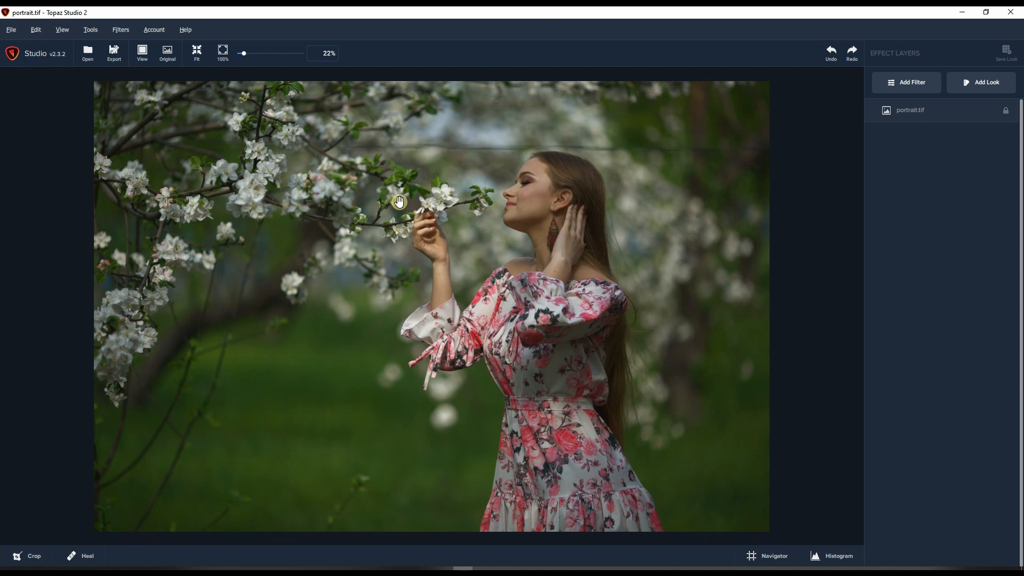
click(2, 34)
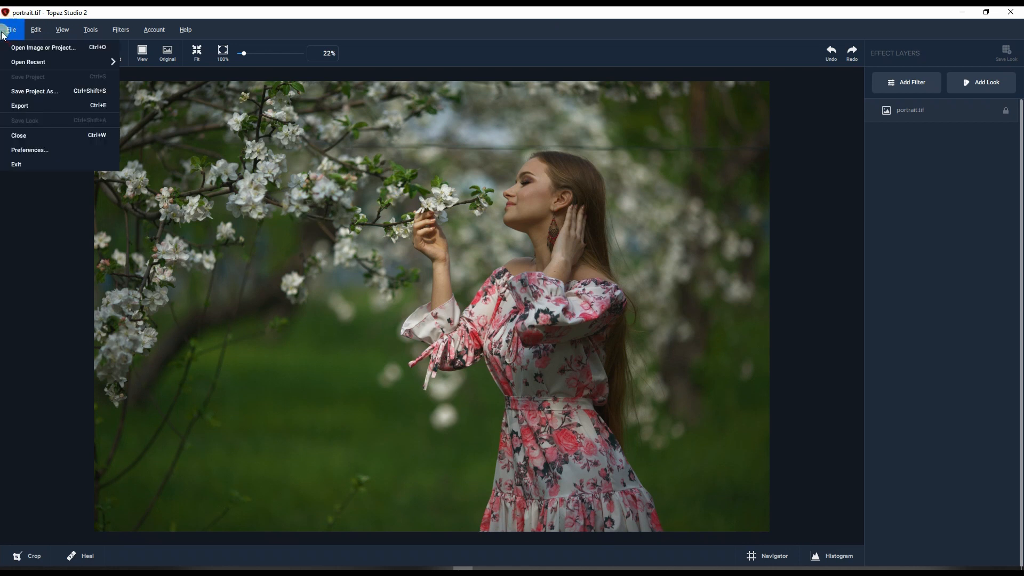
click(33, 30)
click(59, 30)
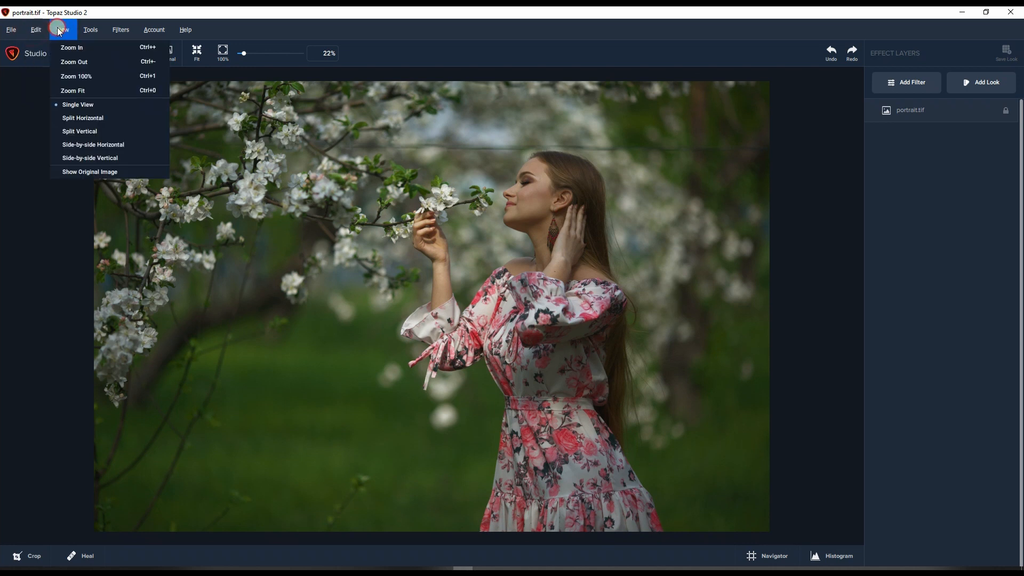
click(91, 30)
click(121, 30)
click(149, 30)
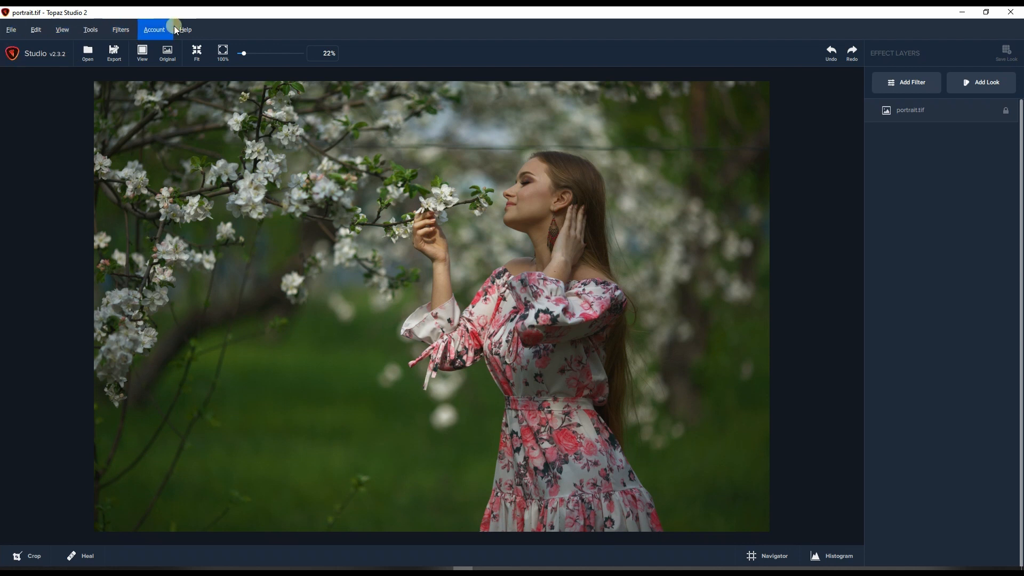
Review the application preferences and close them without changing anything
click(7, 29)
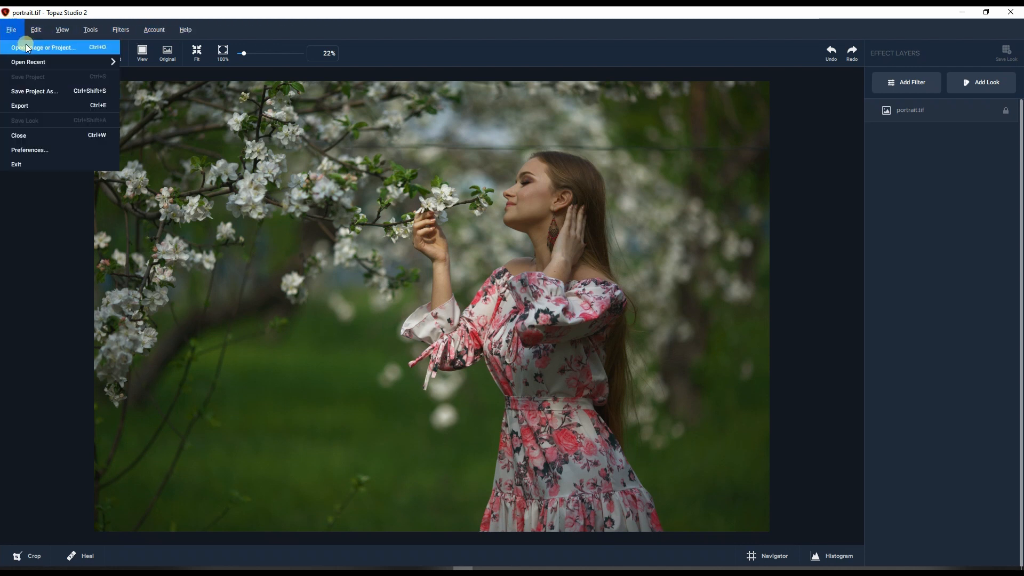
click(21, 145)
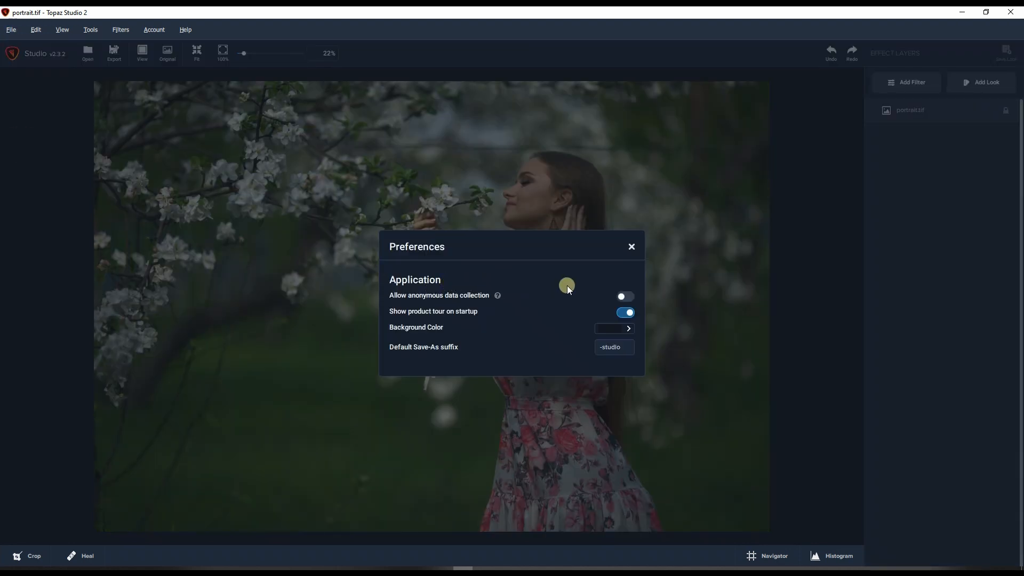
click(629, 249)
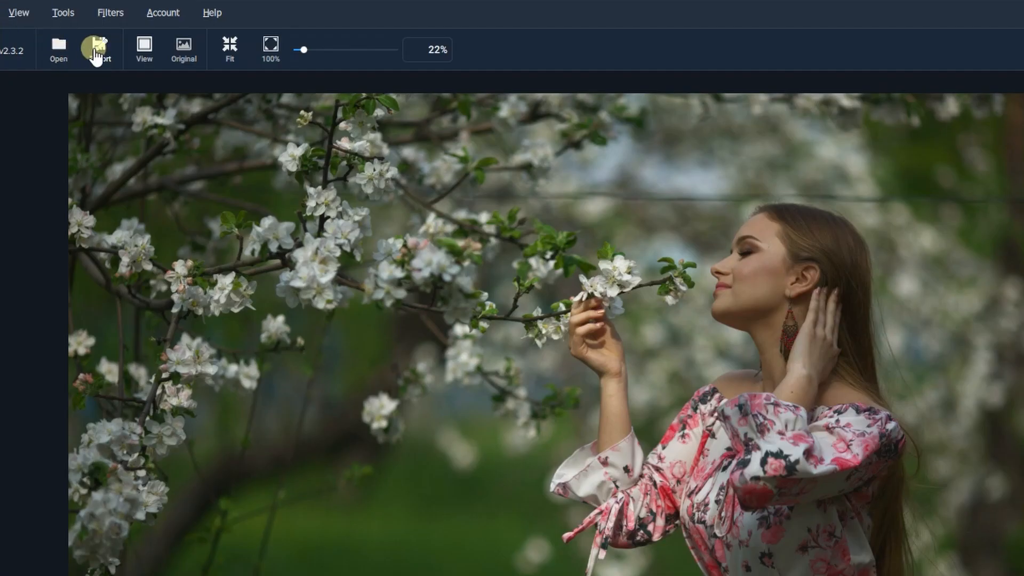
Look through the comparison view modes, and compare the portrait at 100% and at fit-to-window zoom
click(136, 49)
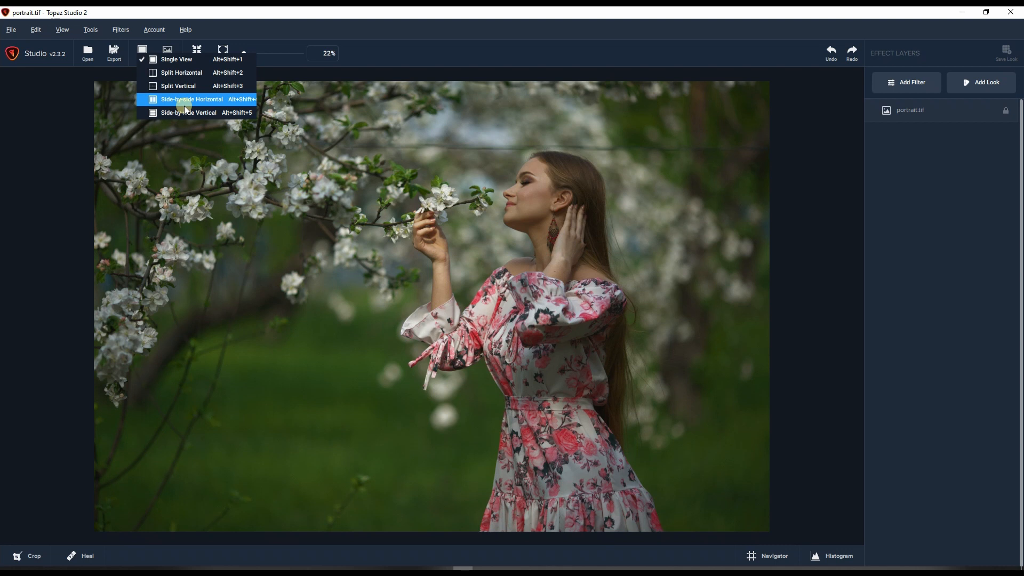
click(170, 59)
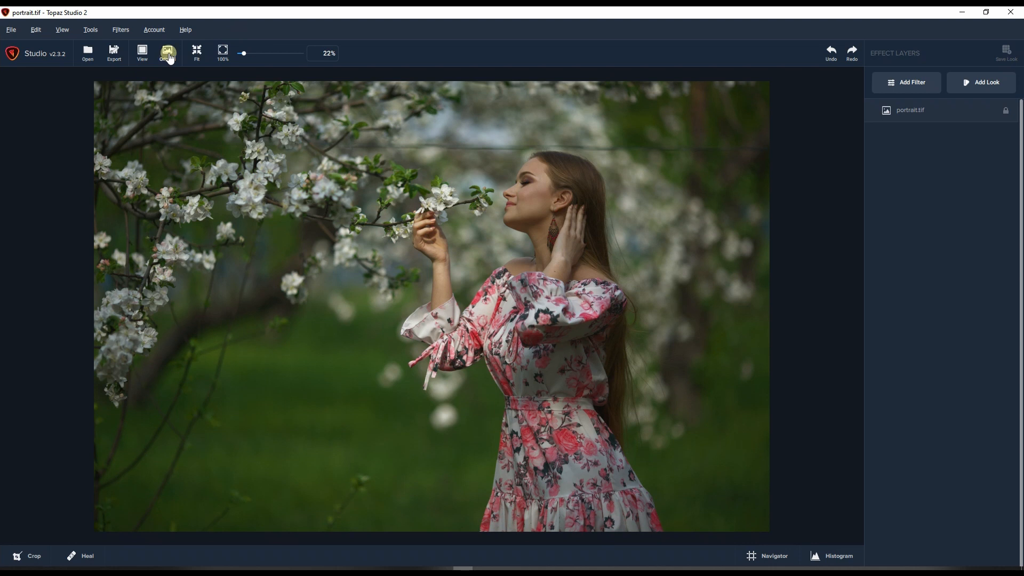
click(201, 46)
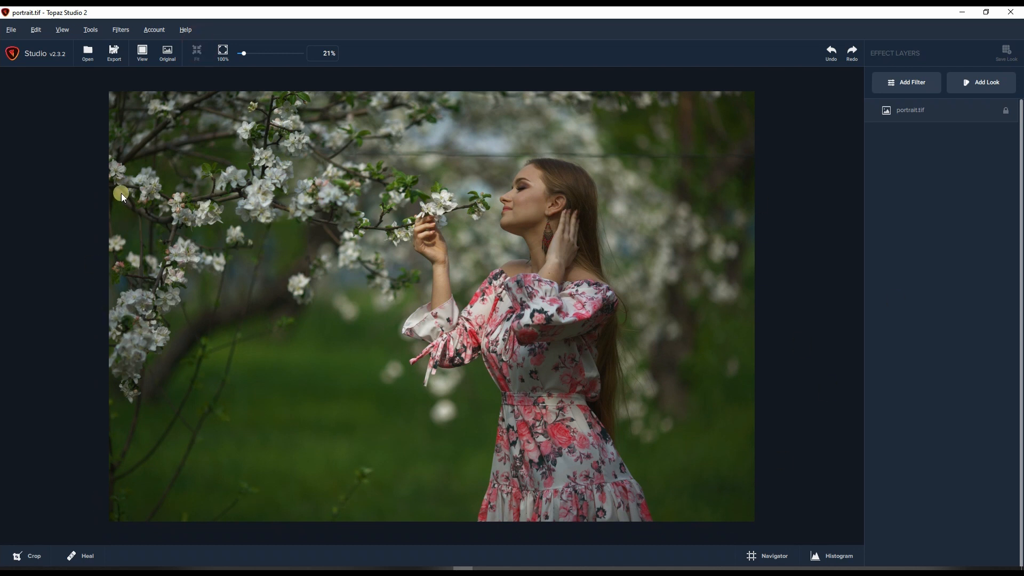
drag(769, 182, 279, 567)
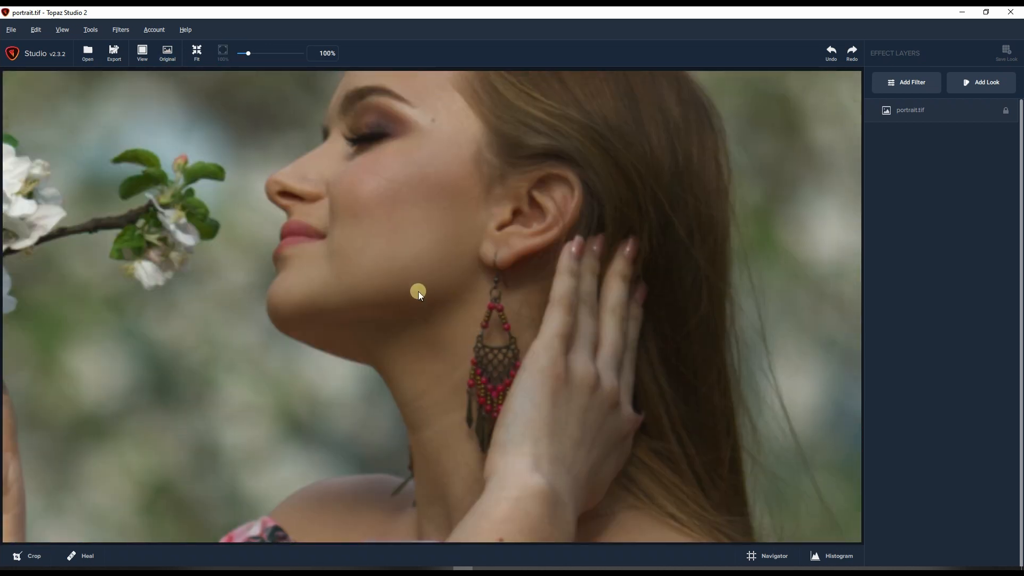
click(196, 52)
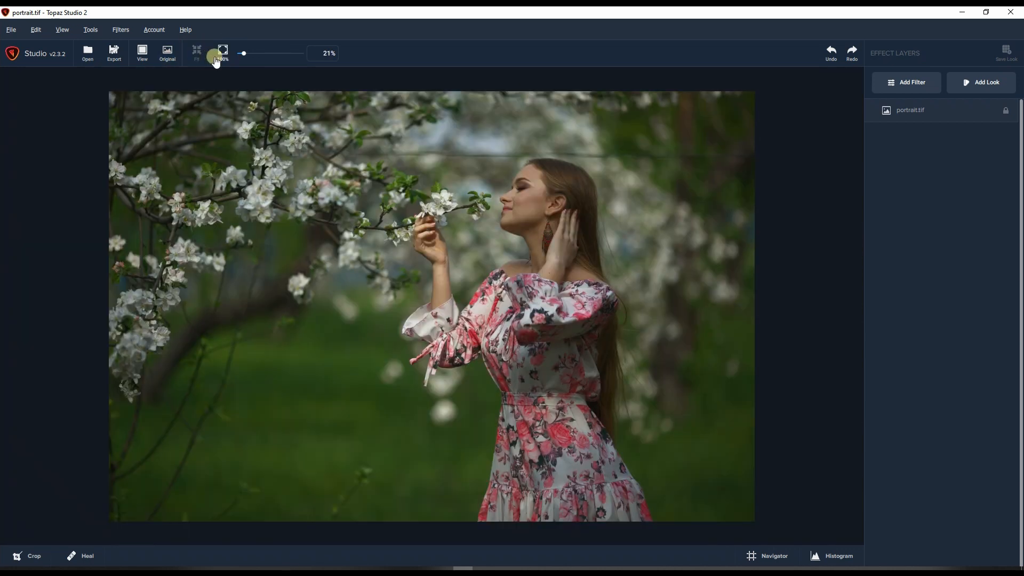
mouse_move(243, 54)
mouse_down()
mouse_move(256, 55)
mouse_move(242, 59)
mouse_up()
click(200, 55)
Look at the Canvas Crop options and leave them without cropping the portrait
click(27, 563)
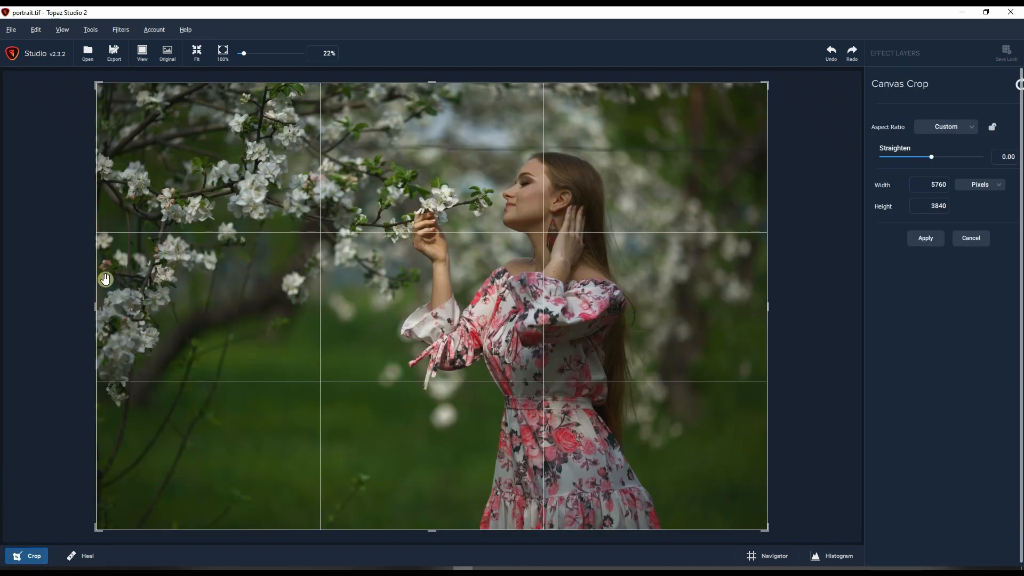
click(38, 559)
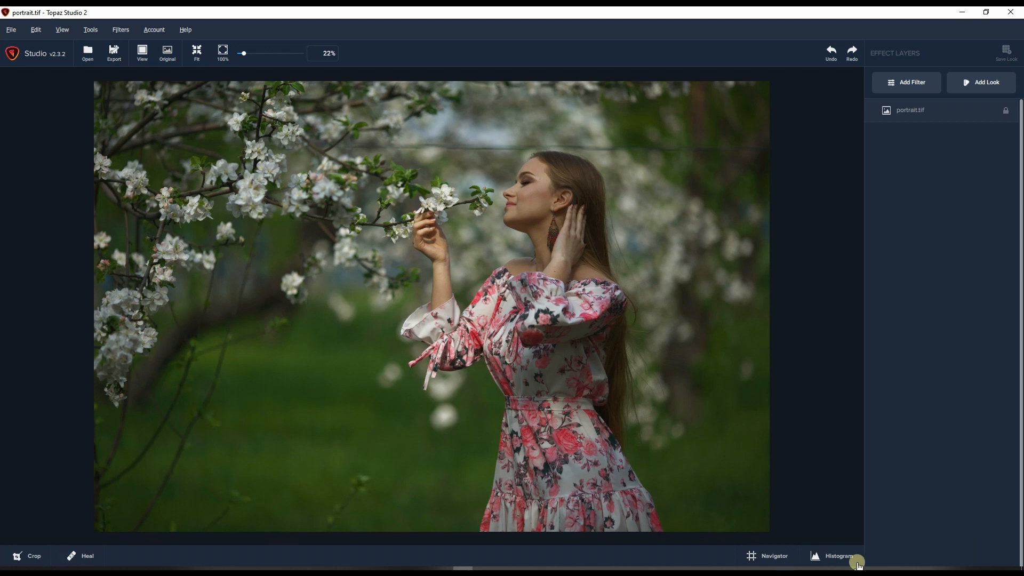
Examine the woman's ear, earring and hand at 210% zoom with the Navigator, and return to the fitted view
click(759, 557)
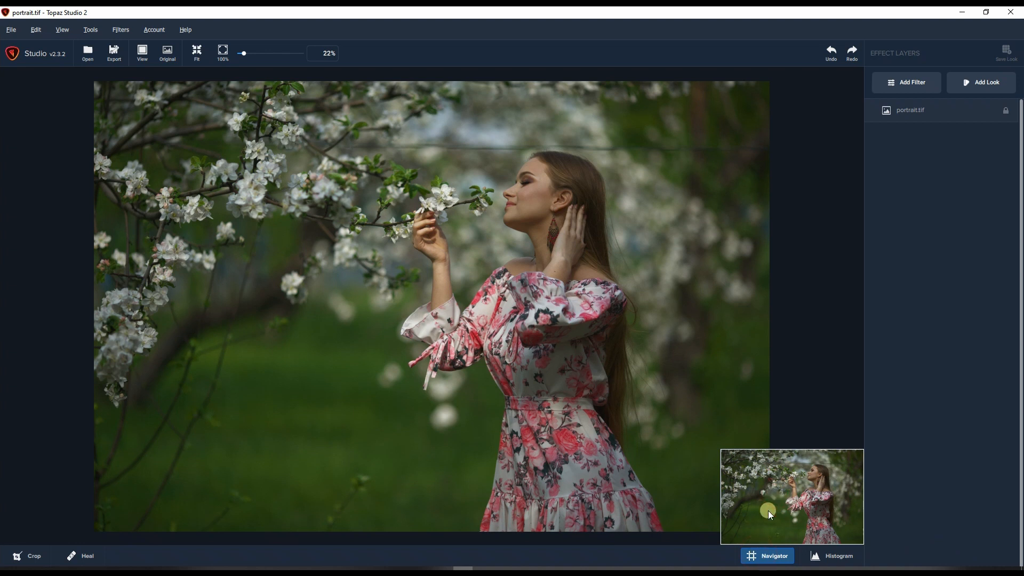
drag(244, 50, 255, 49)
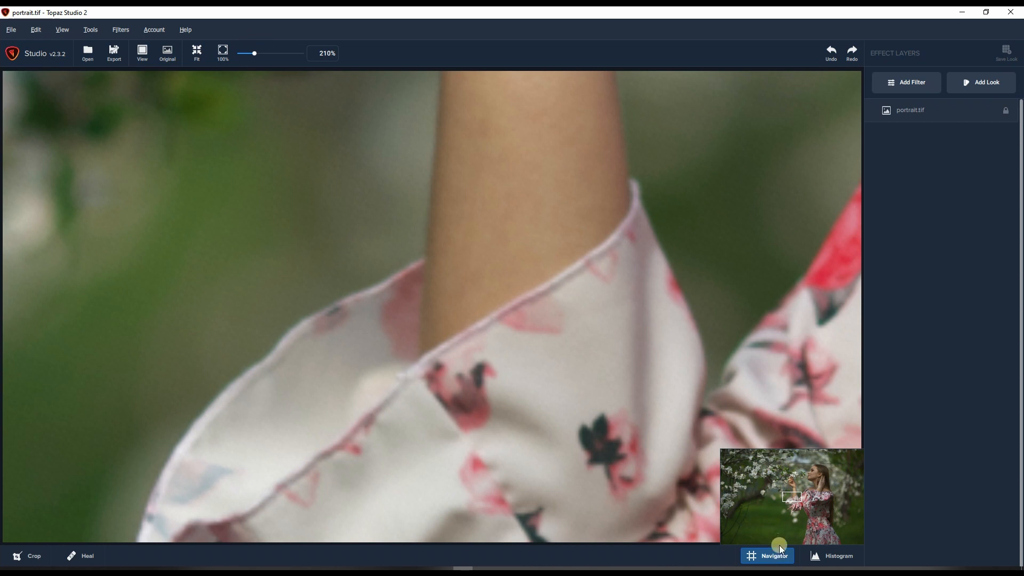
drag(794, 504, 811, 489)
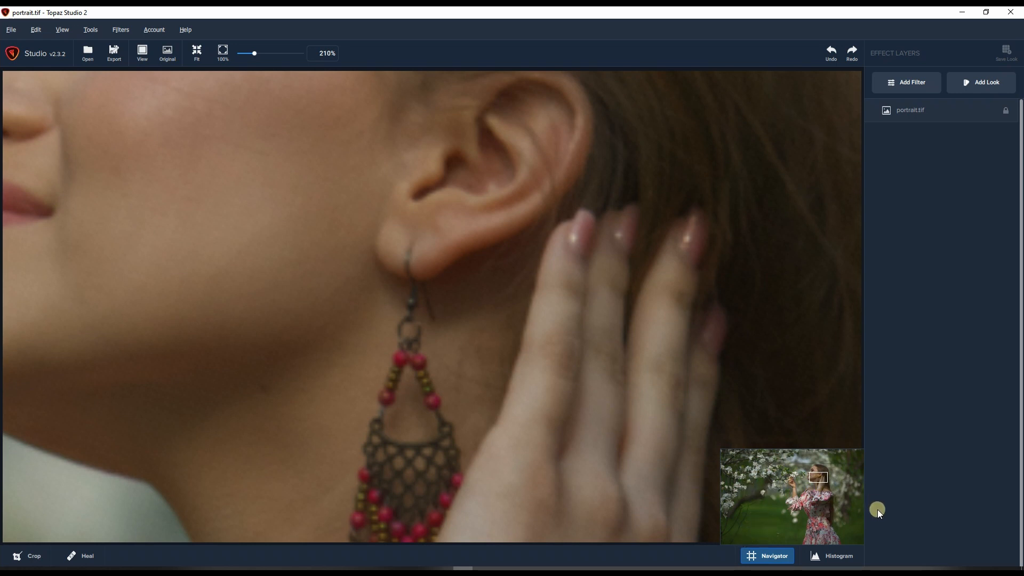
mouse_move(818, 488)
mouse_down()
mouse_move(817, 475)
mouse_move(806, 485)
mouse_up()
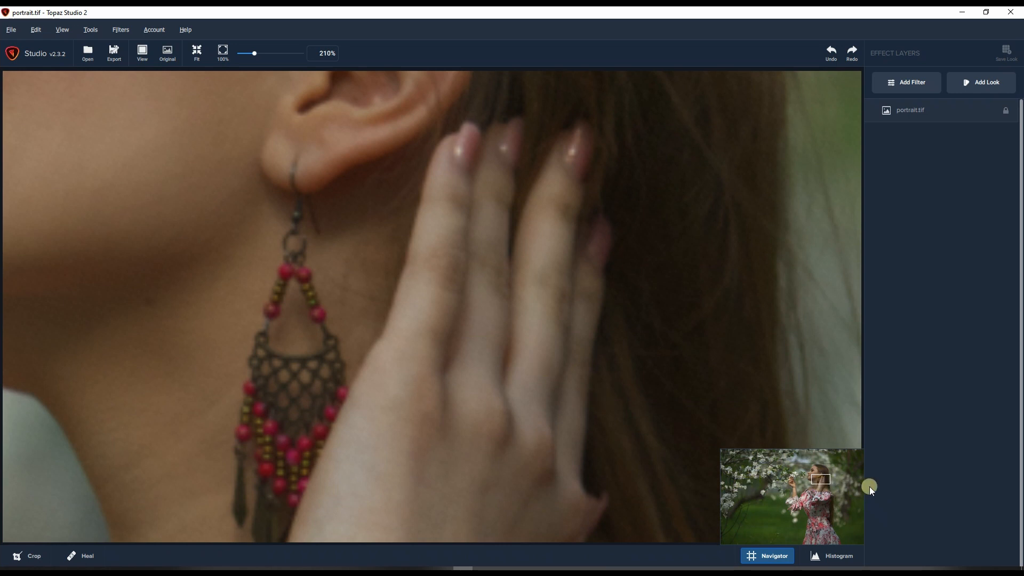
click(197, 54)
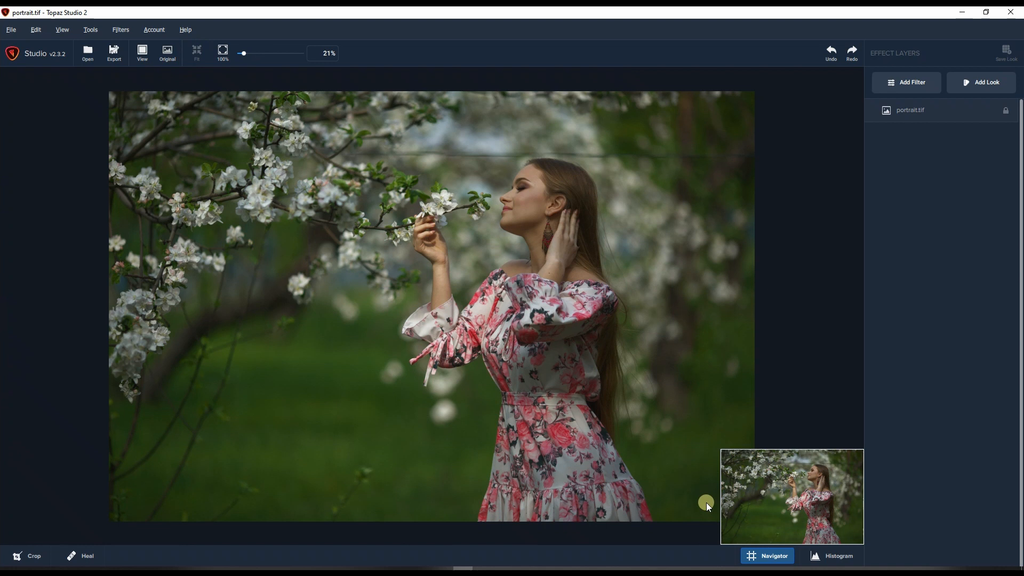
click(767, 556)
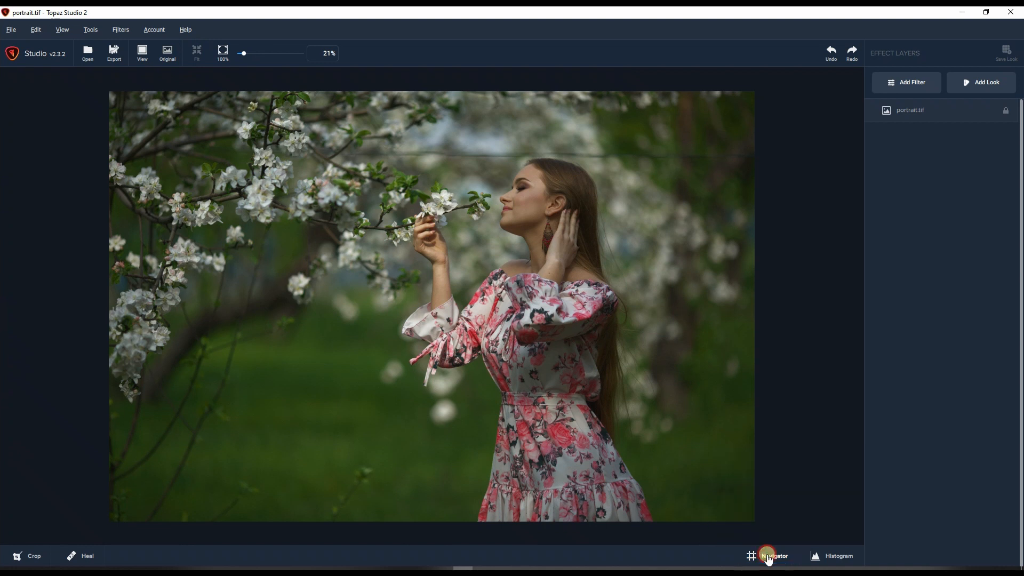
Show the histogram and add the AI Clear filter to the portrait
click(824, 558)
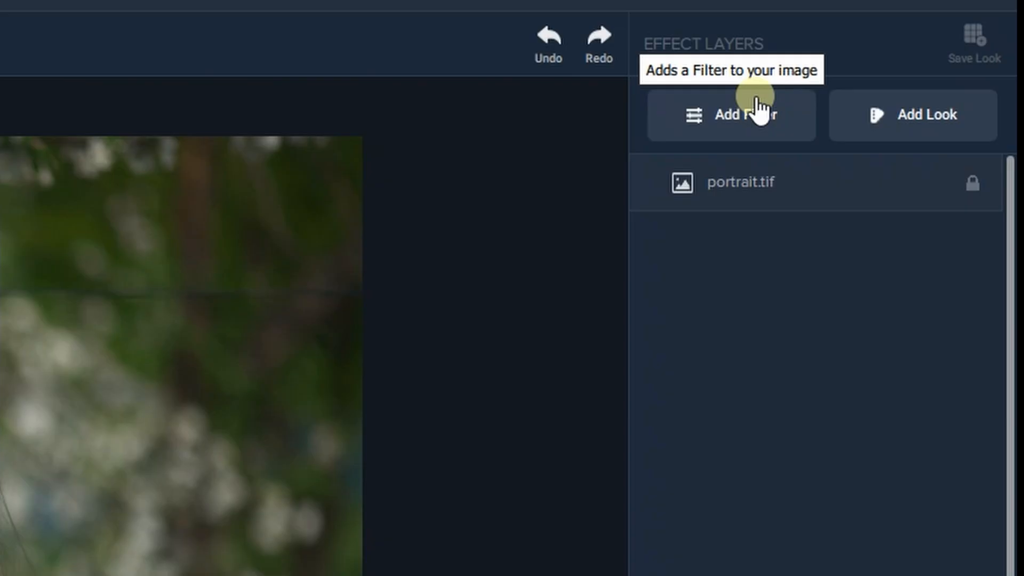
click(757, 104)
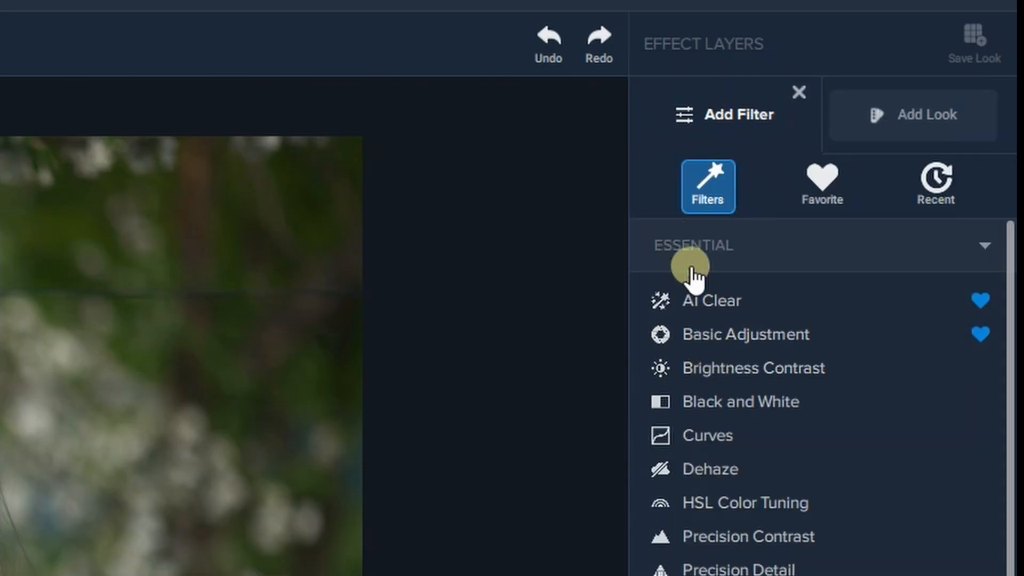
scroll(754, 400, down, 8)
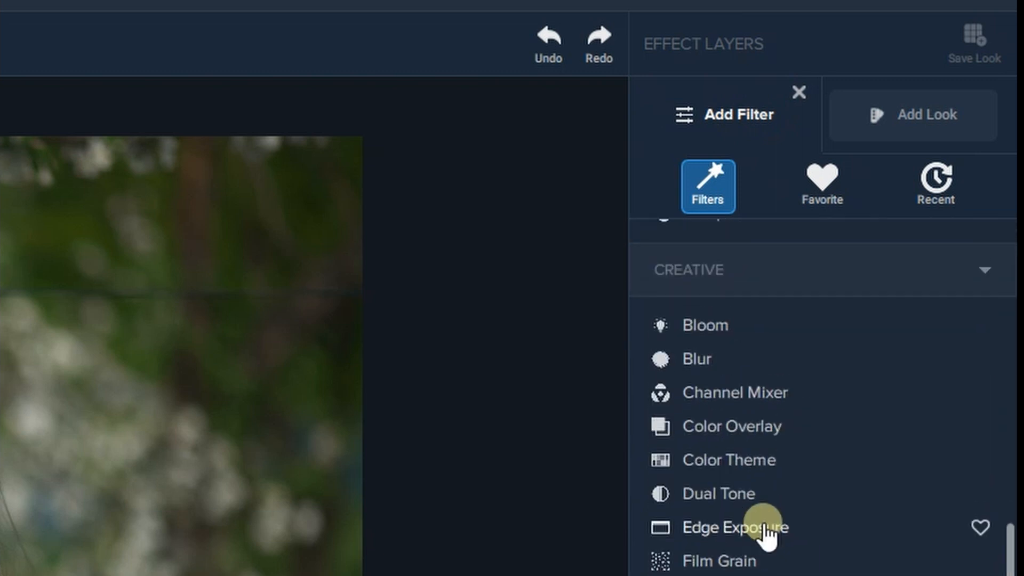
scroll(709, 457, up, 8)
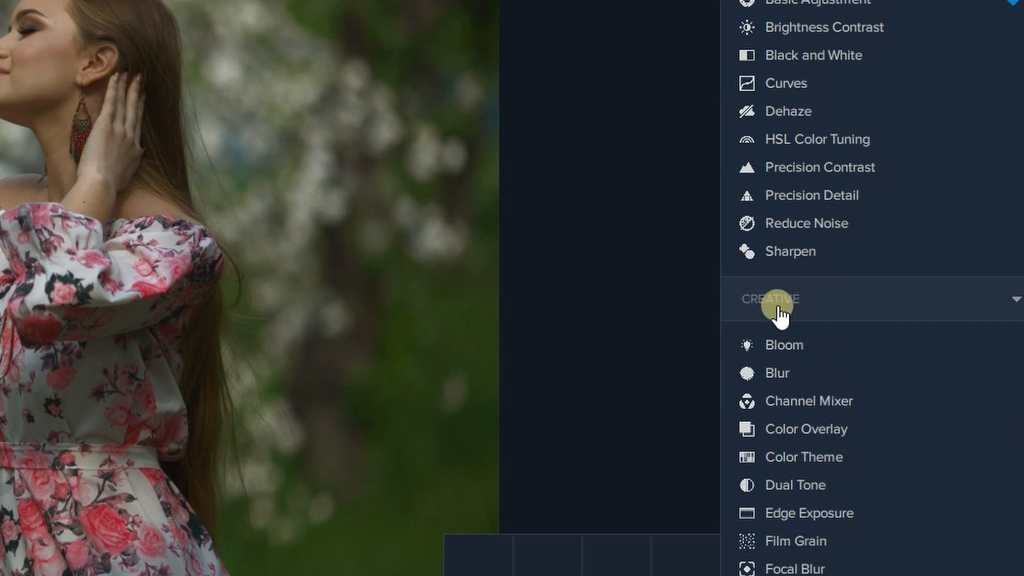
scroll(777, 306, down, 6)
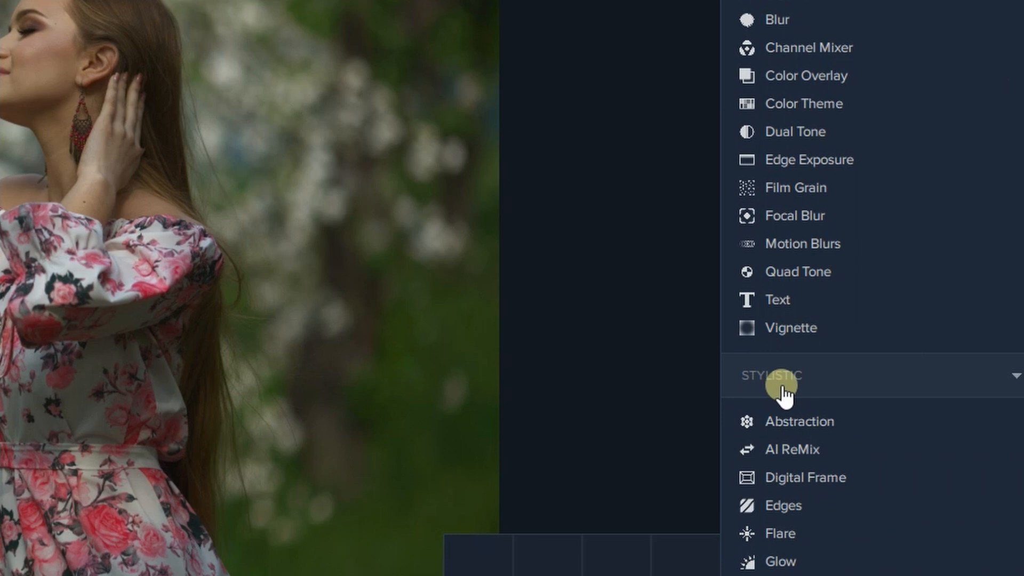
click(776, 546)
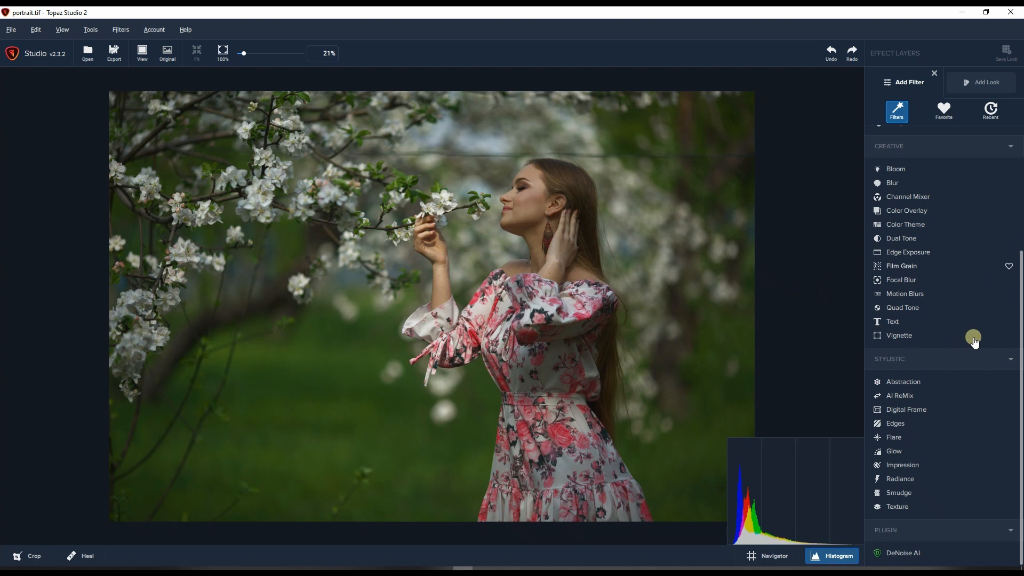
scroll(1012, 291, up, 4)
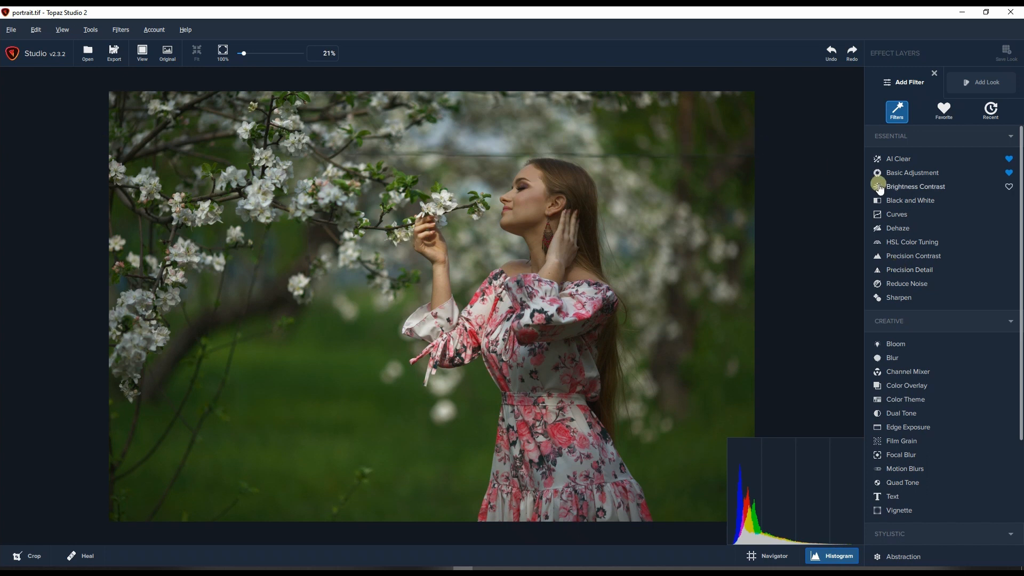
click(899, 159)
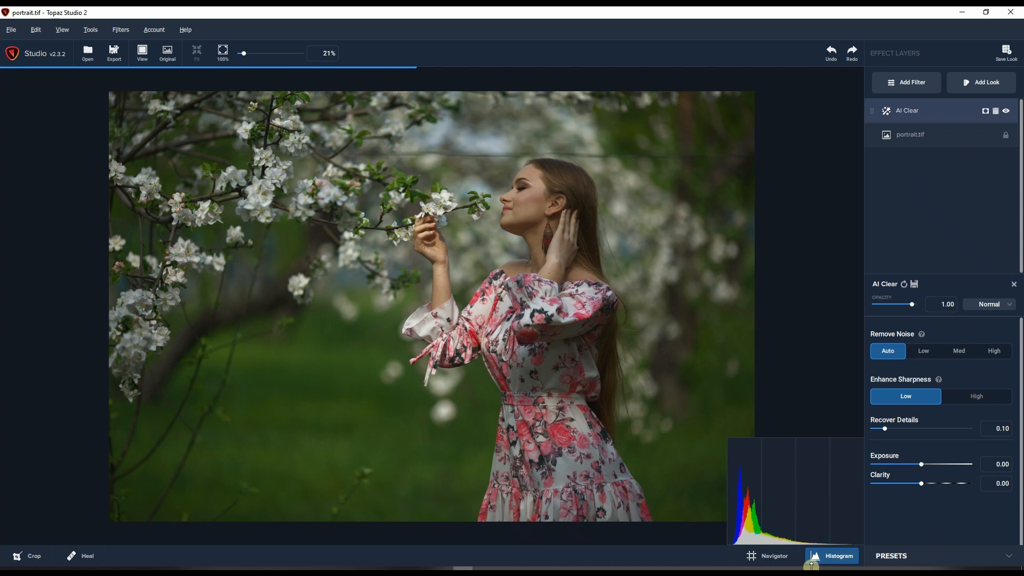
Show the Navigator and set AI Clear's Enhance Sharpness to High while viewing the face at 100%
click(759, 556)
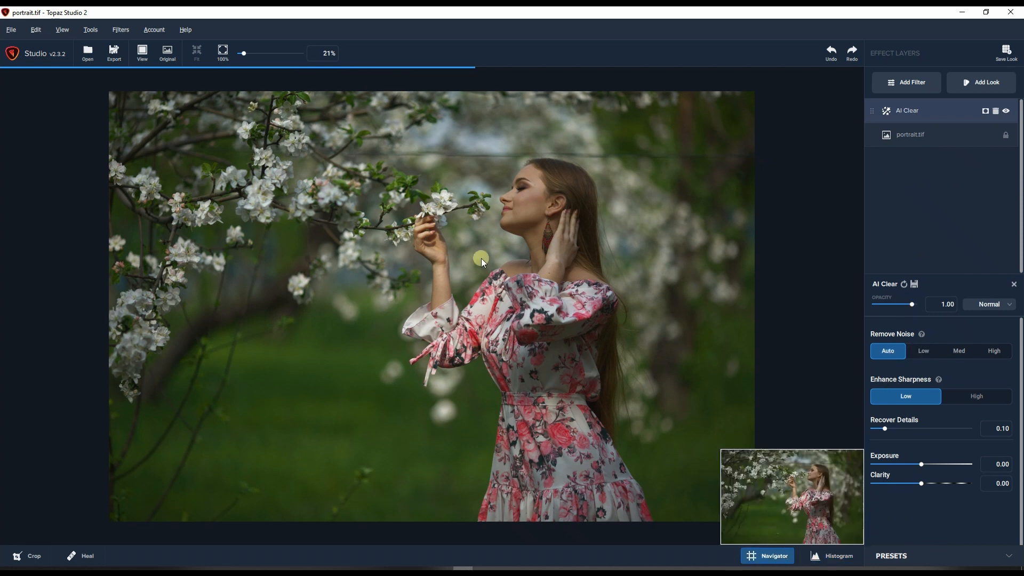
drag(243, 53, 261, 52)
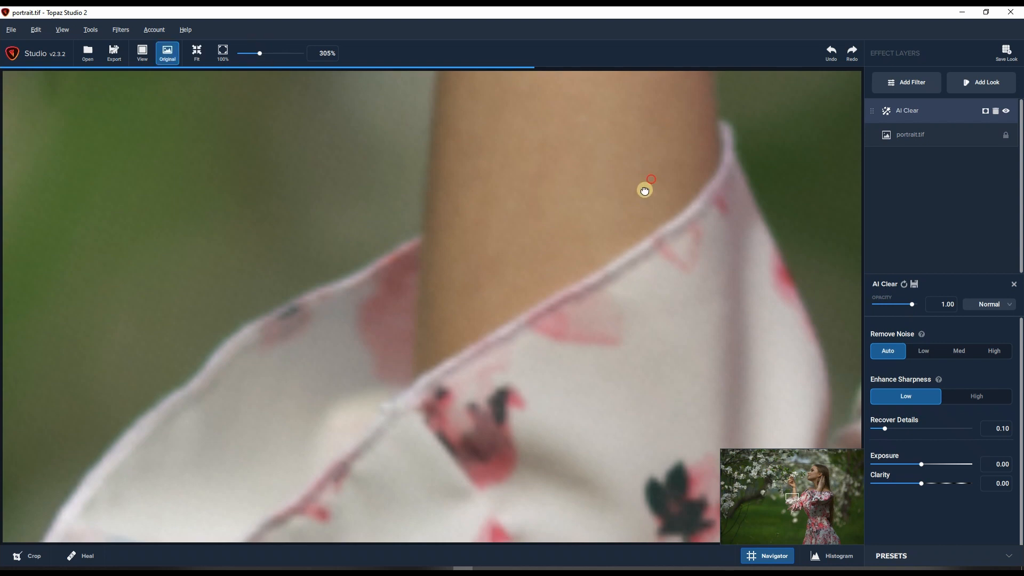
drag(645, 189, 352, 560)
drag(803, 502, 811, 484)
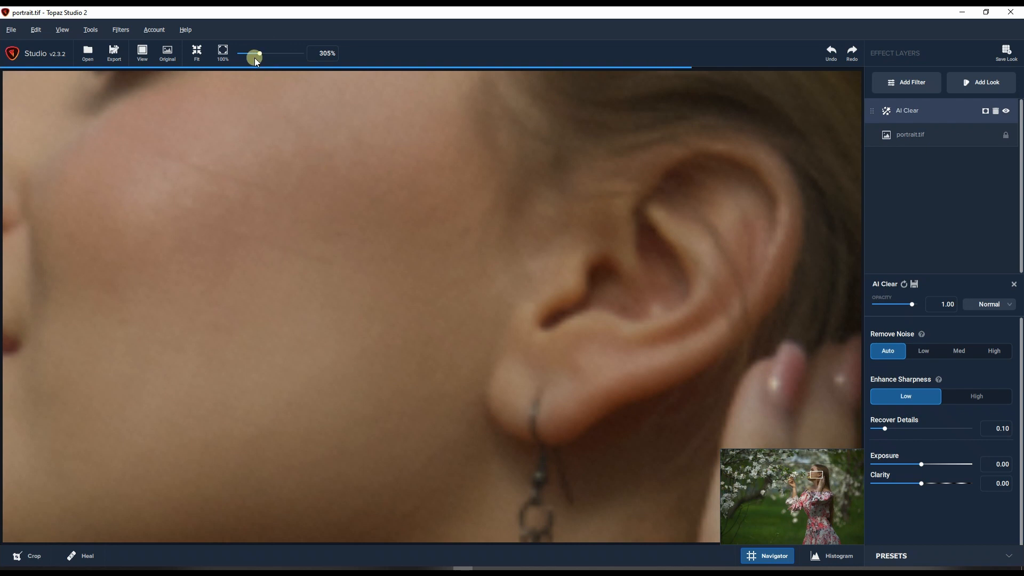
click(222, 51)
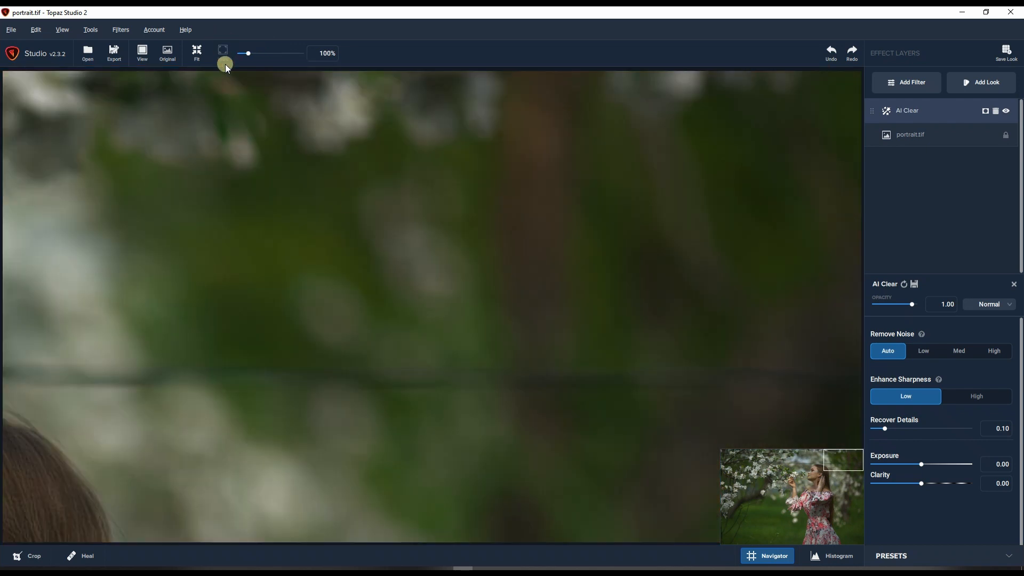
drag(850, 466, 813, 488)
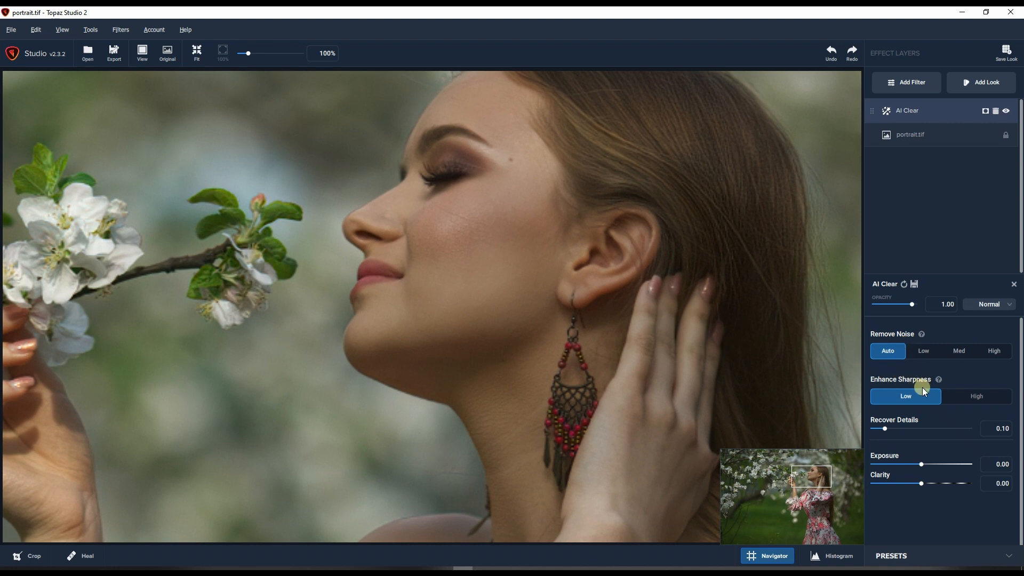
click(969, 398)
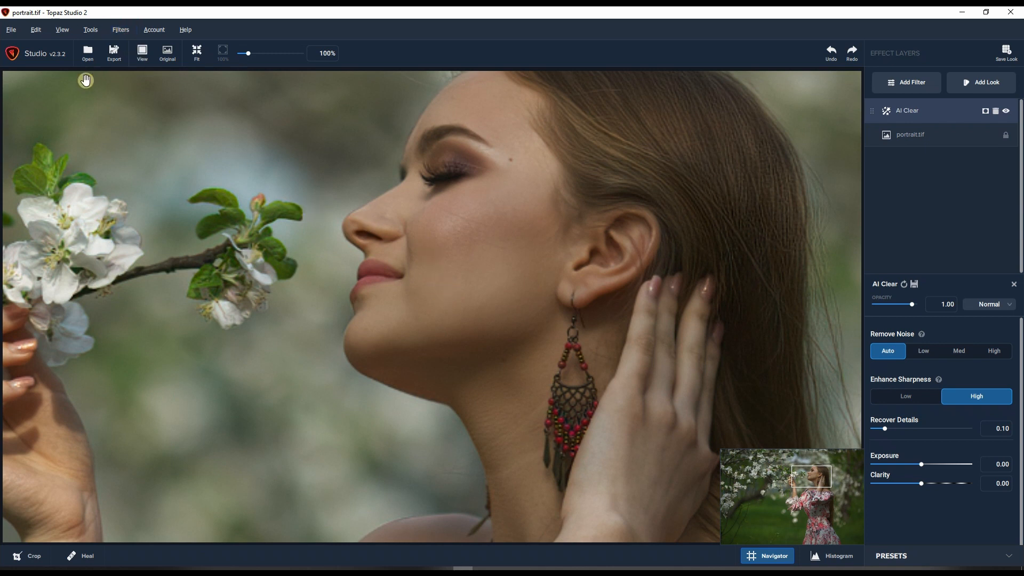
Compare the AI Clear result on the woman's face with the original photo several times
click(168, 55)
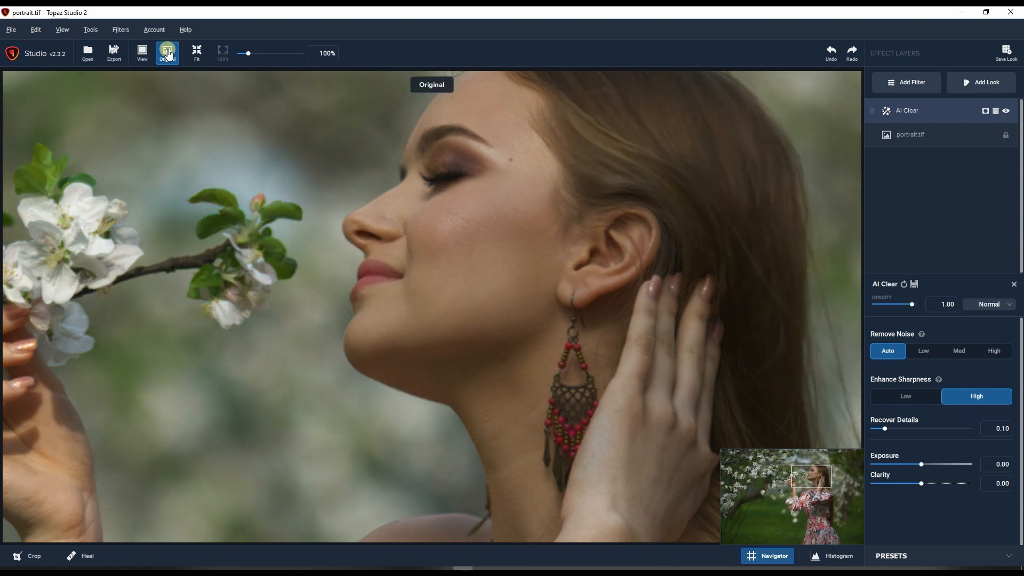
click(167, 54)
click(168, 53)
click(168, 54)
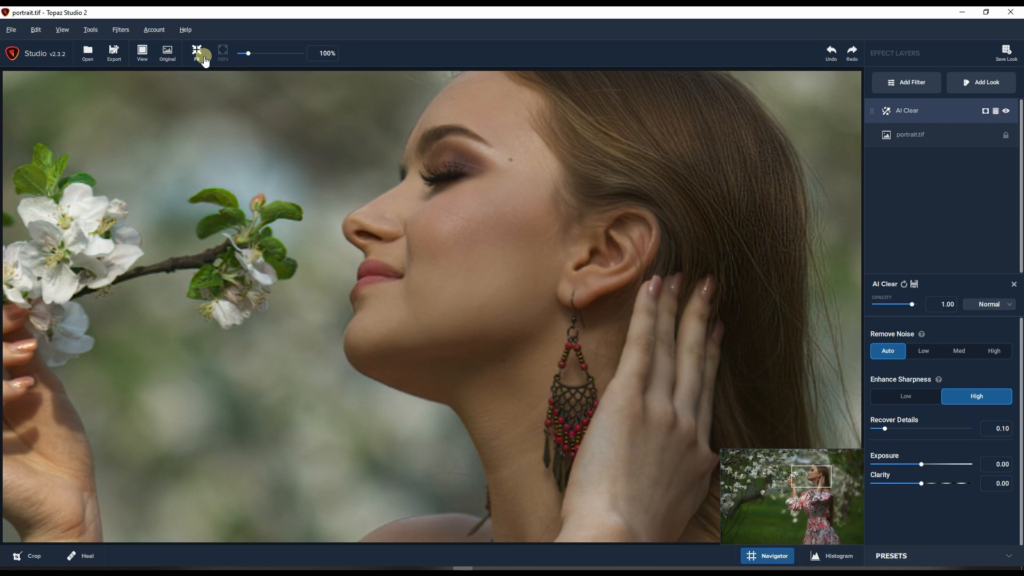
click(164, 55)
Set AI Clear's Enhance Sharpness to Low and delete the AI Clear filter from the portrait
click(912, 400)
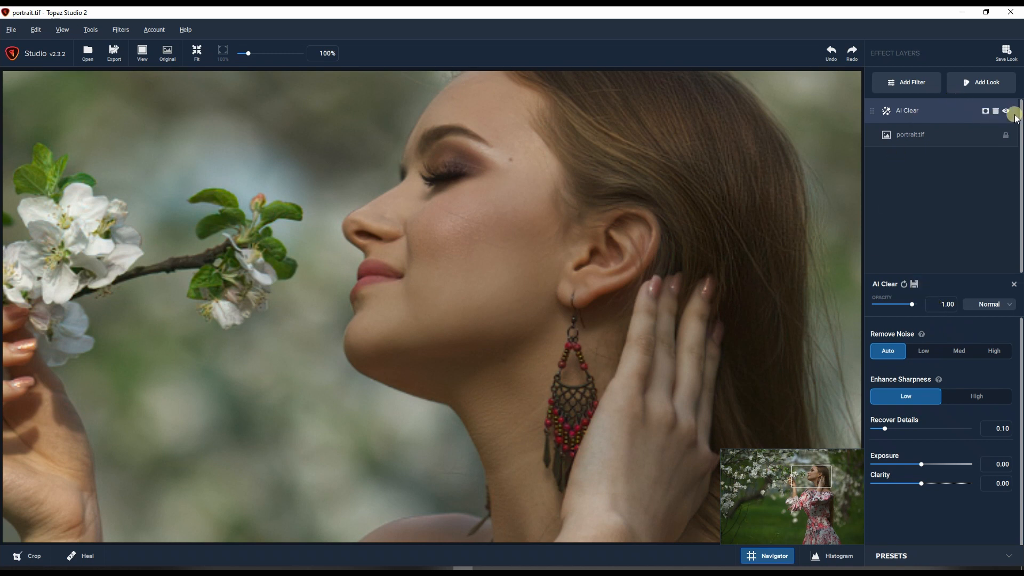
click(996, 111)
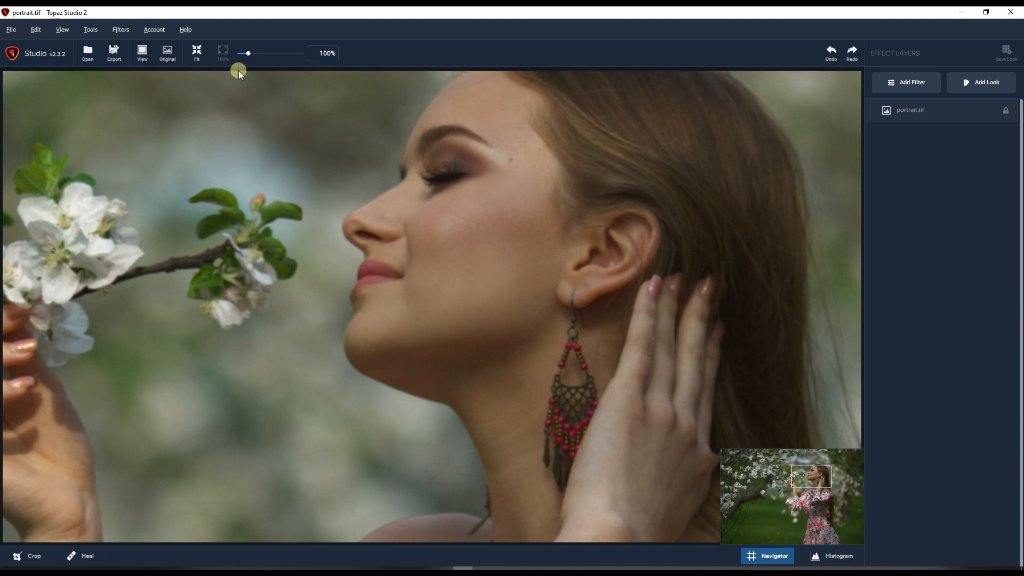
Open the list of filters to add and show the portrait's histogram in place of the Navigator
click(242, 53)
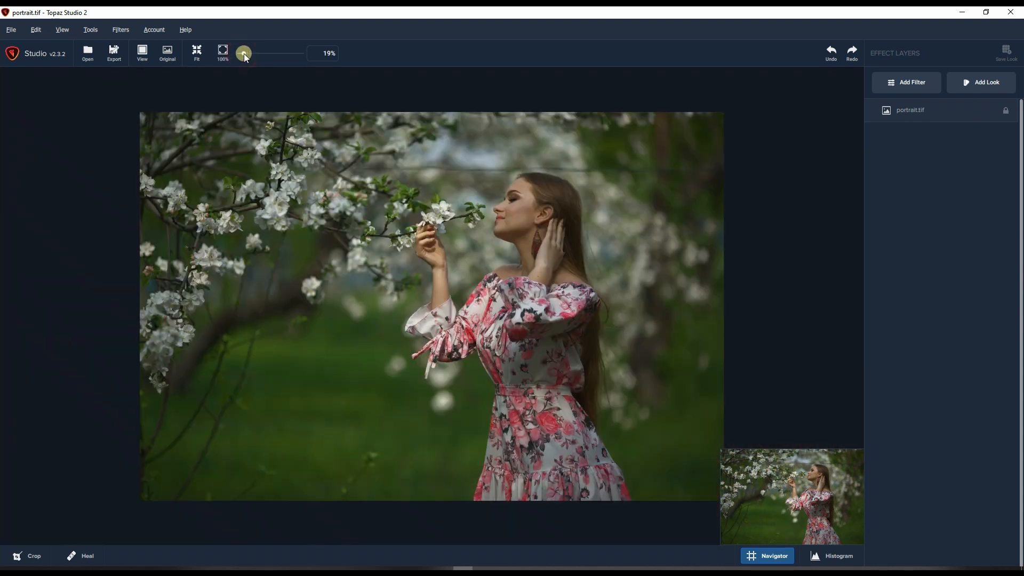
drag(244, 53, 246, 53)
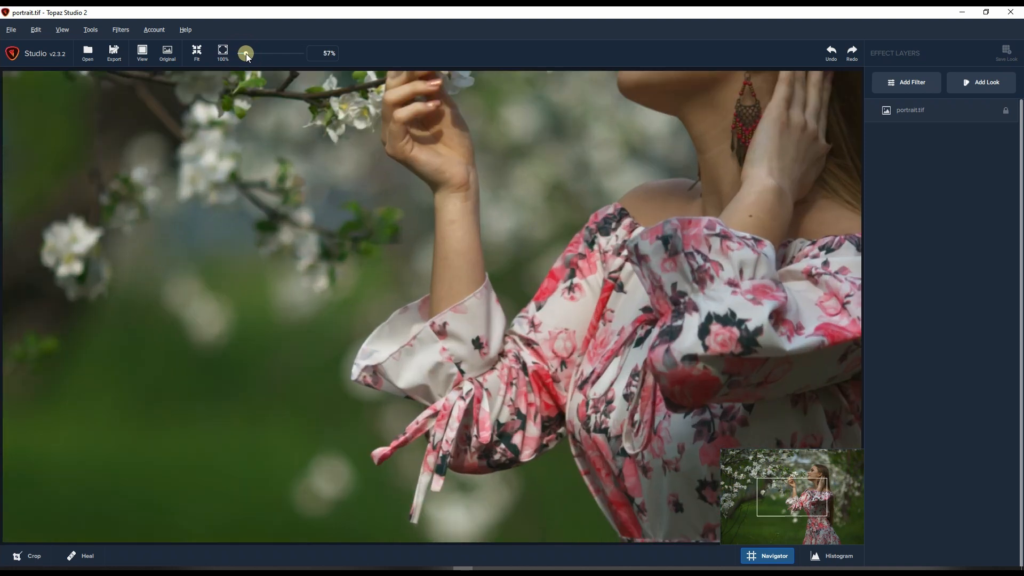
drag(795, 505, 809, 487)
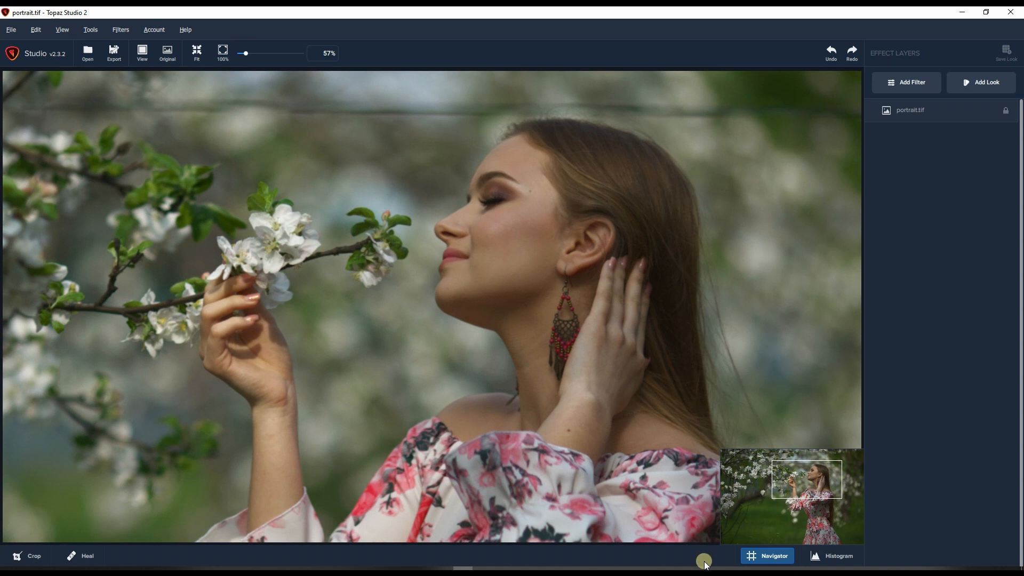
click(878, 82)
click(908, 82)
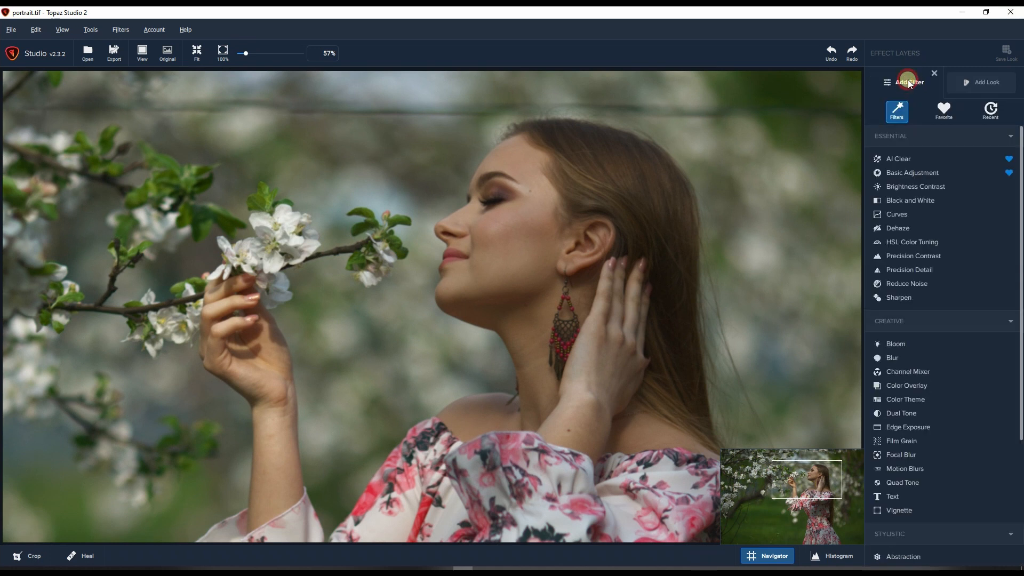
click(834, 556)
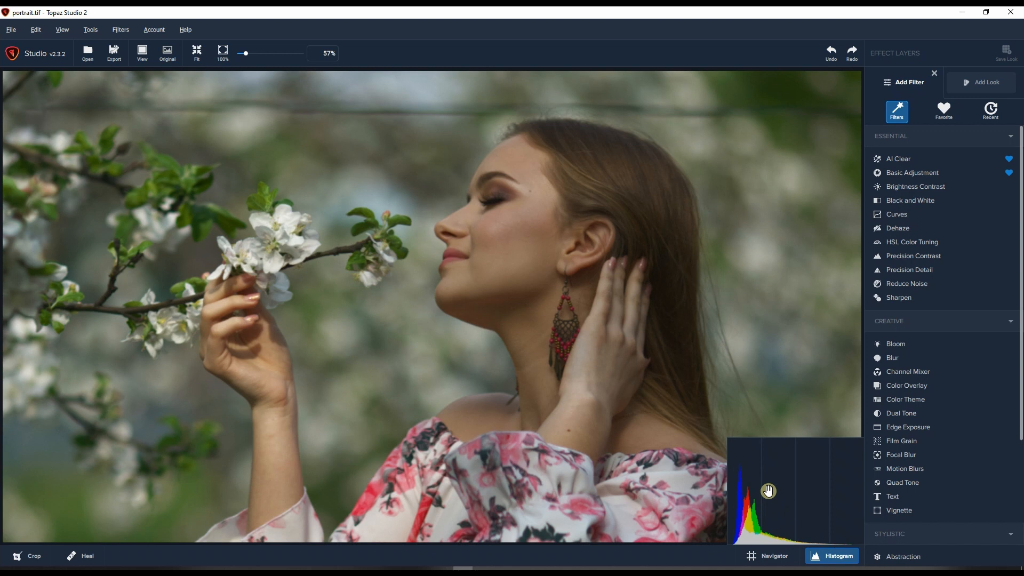
click(197, 53)
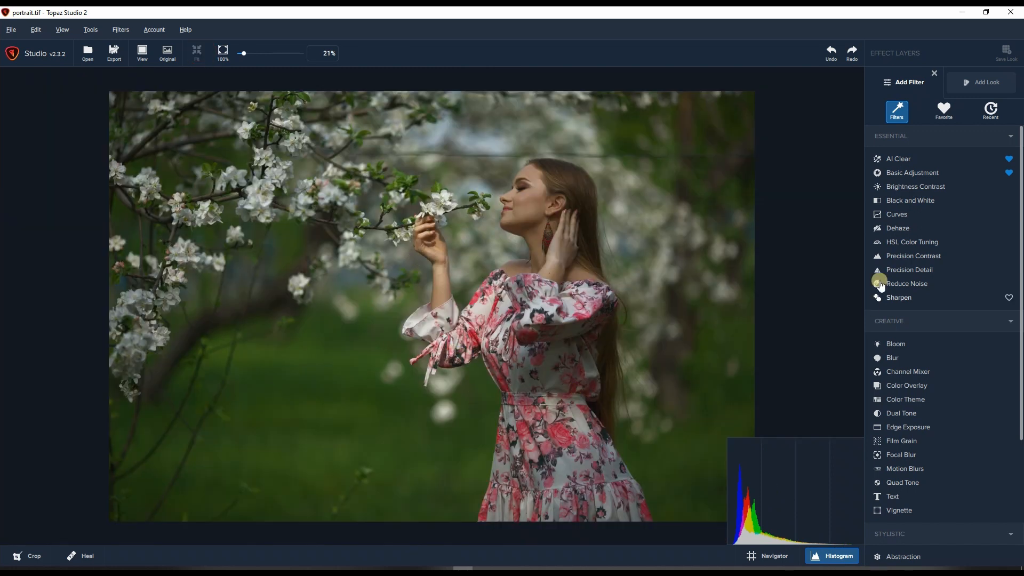
Add the Basic Adjustment filter to the portrait and try its Auto White Balance
click(909, 174)
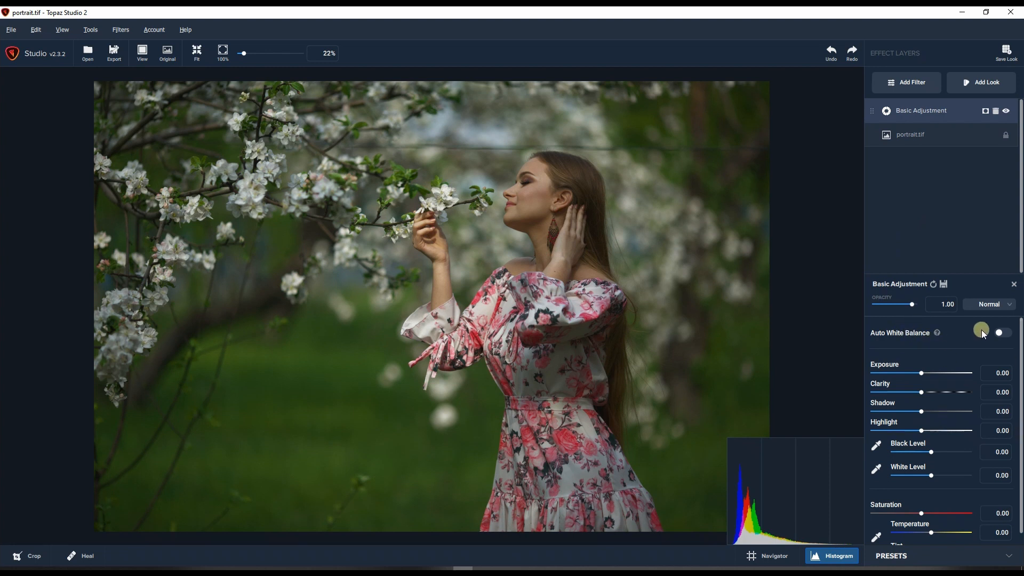
click(1005, 334)
scroll(900, 485, down, 2)
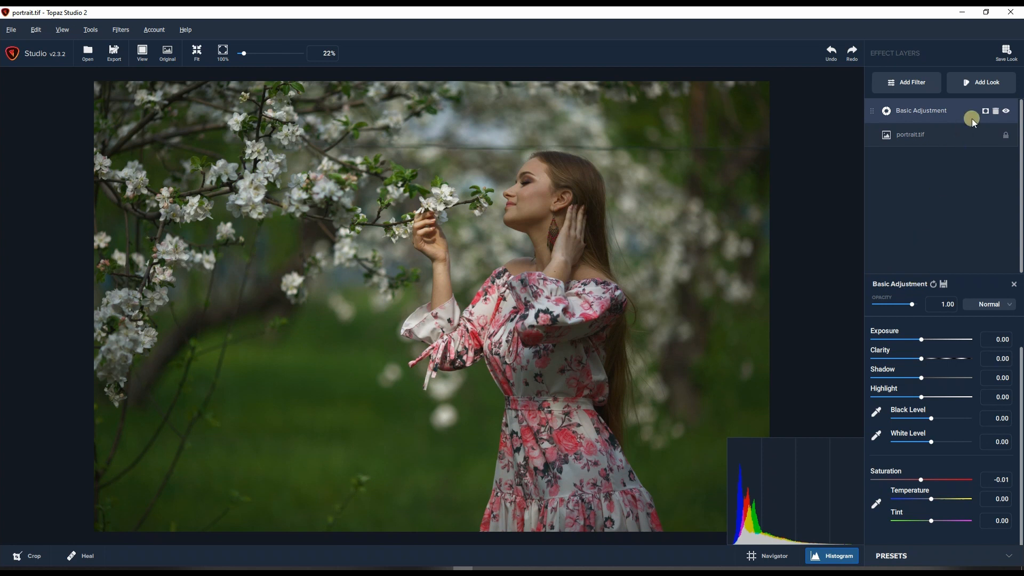
Add a mask to Basic Adjustment and place a spot selection over the woman's head and upper body
click(984, 112)
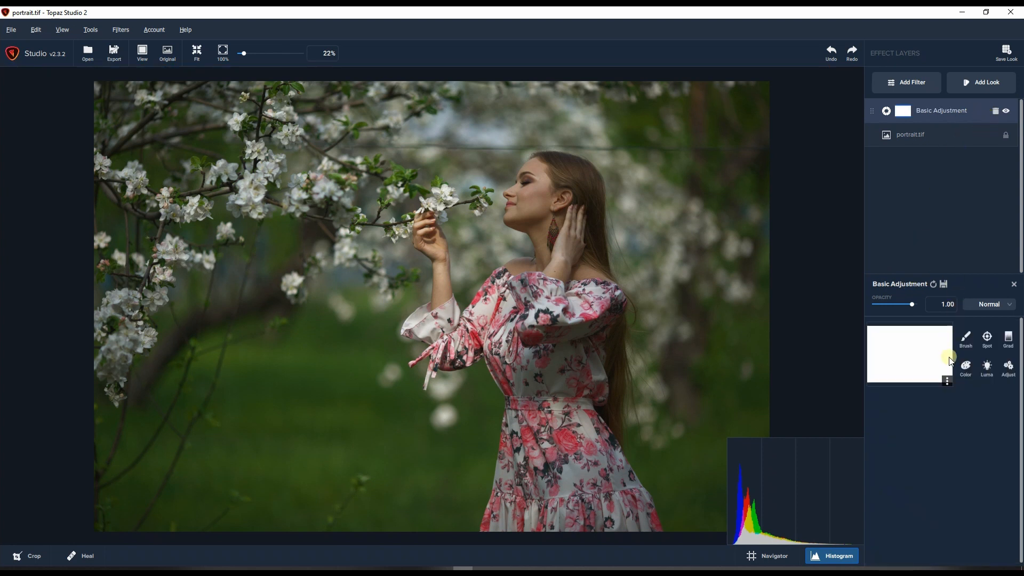
click(977, 352)
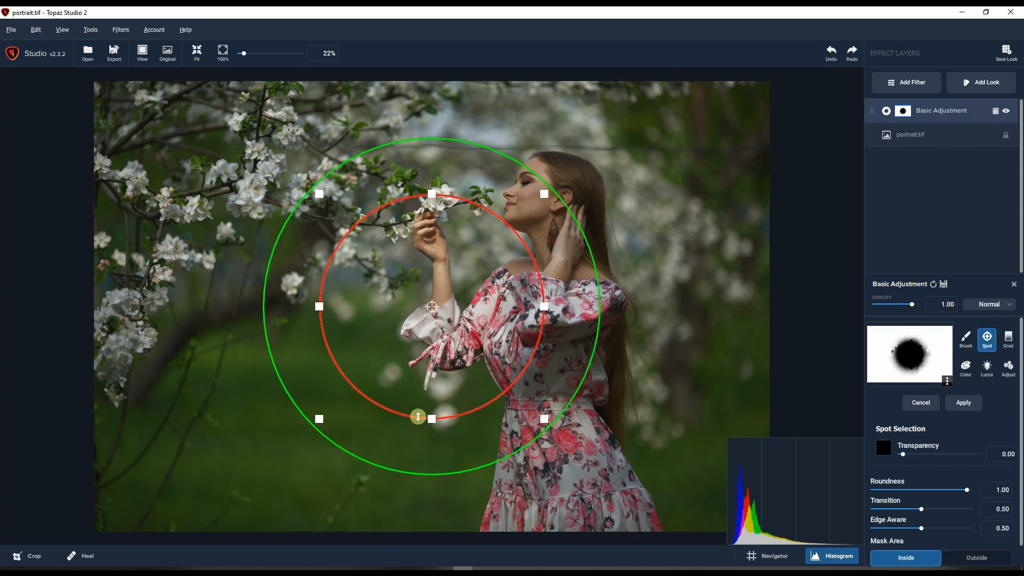
mouse_move(431, 422)
mouse_down()
mouse_move(434, 383)
mouse_move(440, 425)
mouse_up()
drag(432, 312, 563, 256)
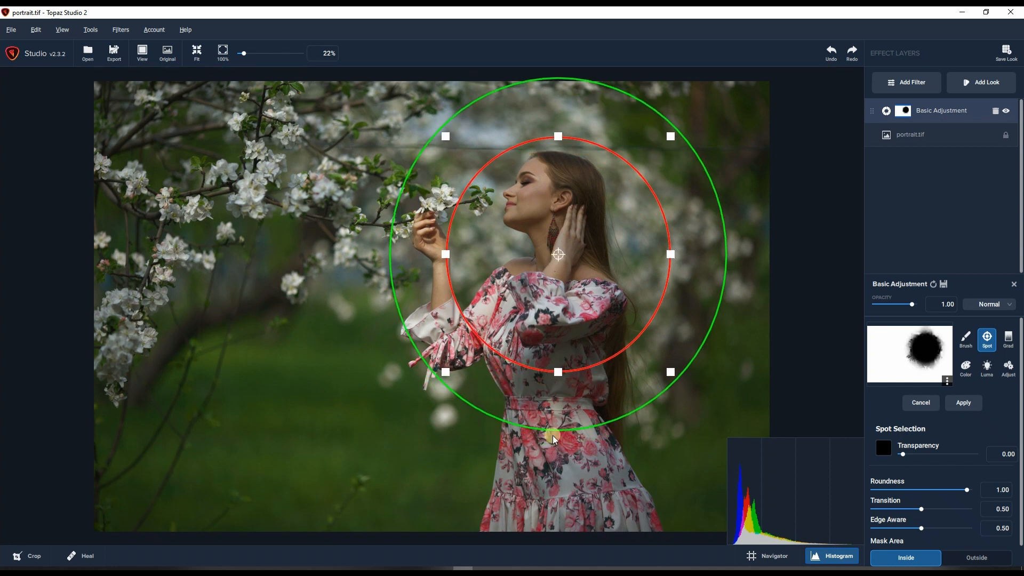
View the Mask Brush settings and try a gradient selection across the upper half of the portrait
click(972, 345)
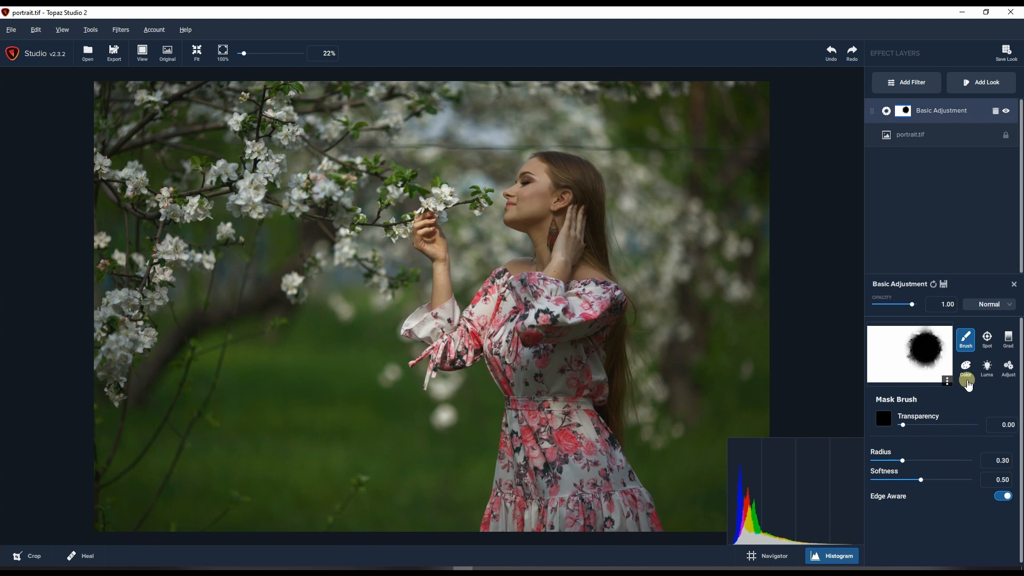
click(1010, 344)
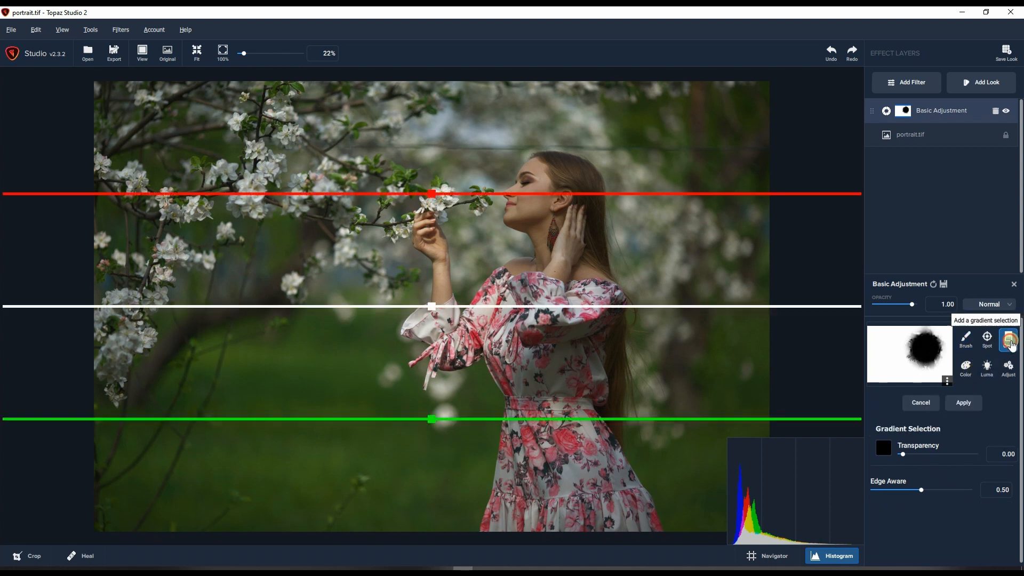
drag(431, 306, 429, 217)
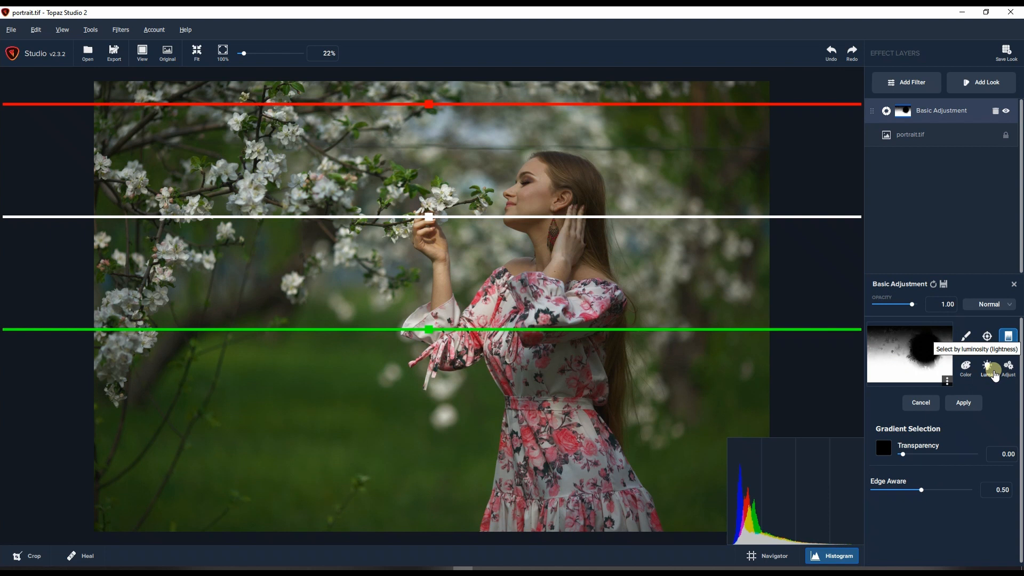
Try a color selection for the mask sampled from the woman's face, with Hue at 0.41 and finally 0.11
click(967, 371)
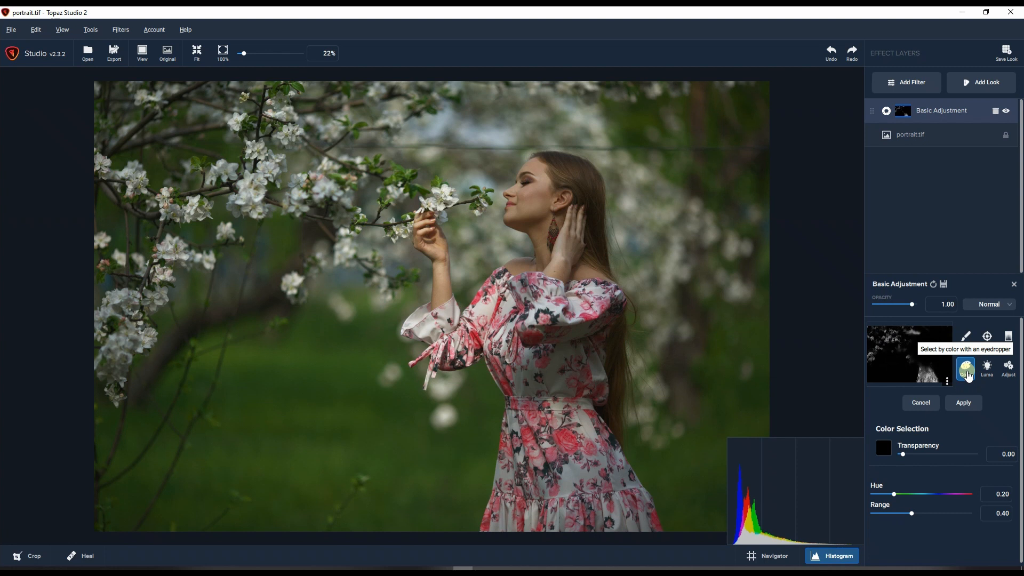
click(533, 192)
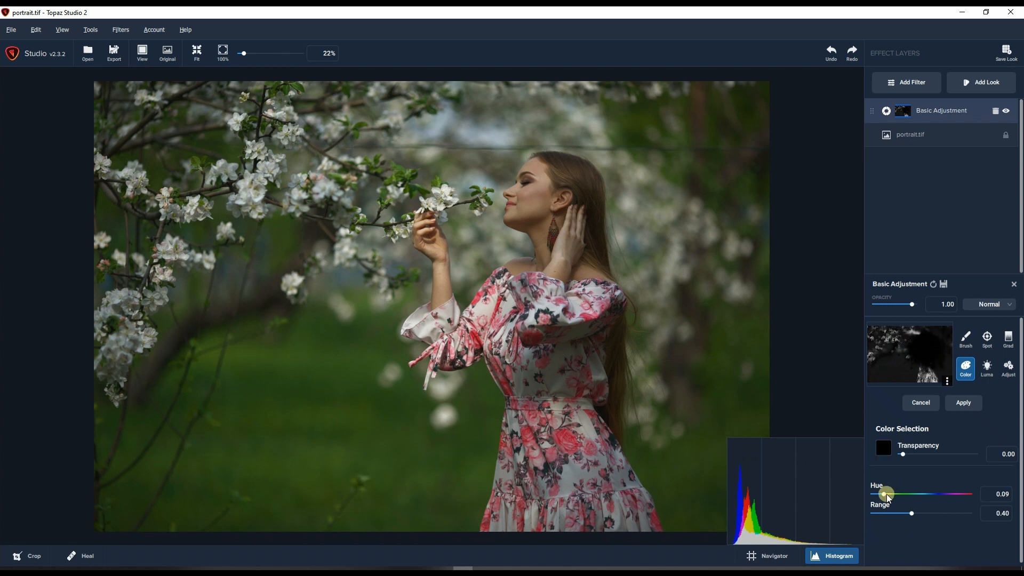
drag(885, 495, 914, 494)
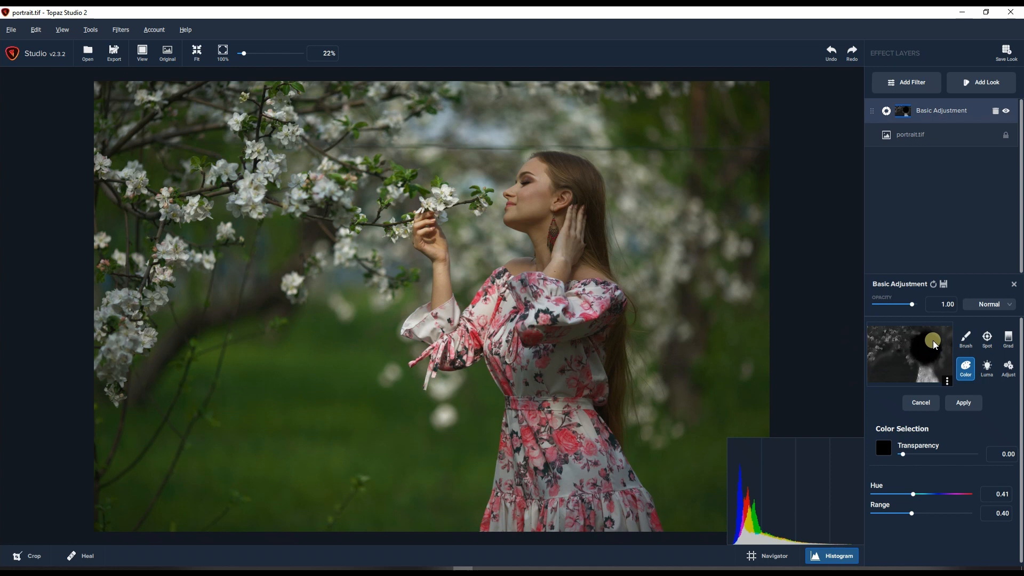
click(884, 494)
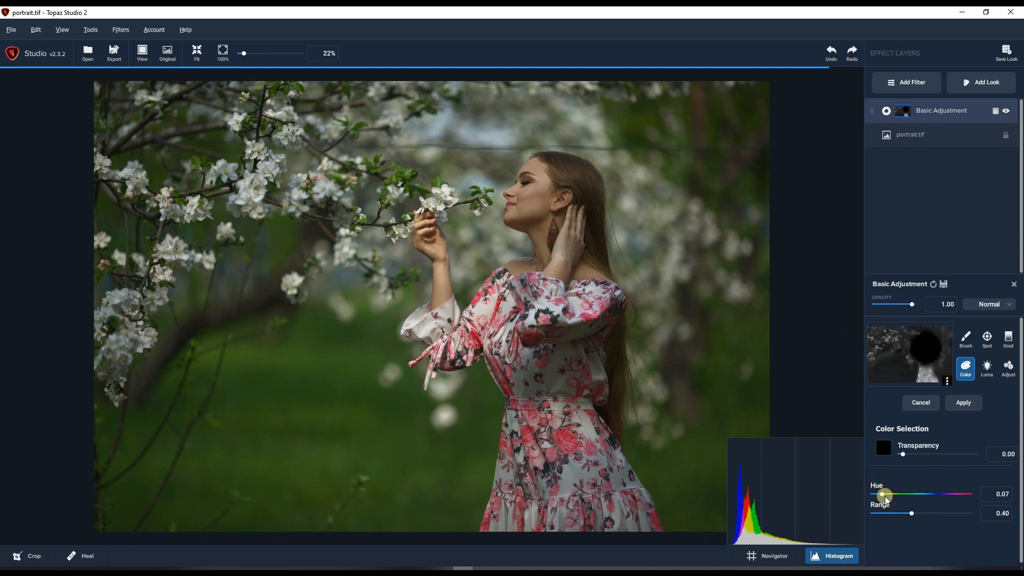
click(886, 494)
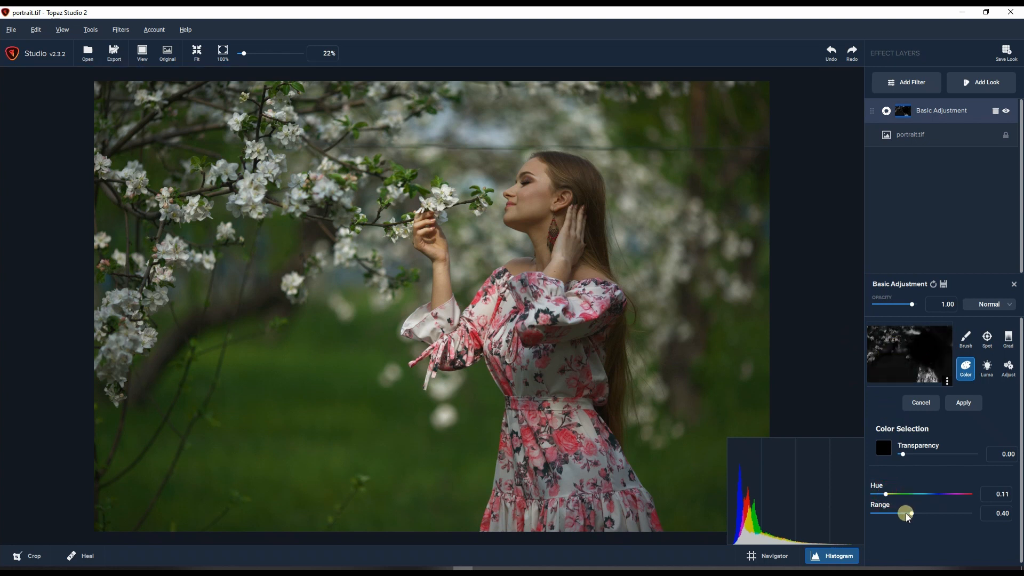
Widen the color selection's Range to 1.00 and narrow it down to its low end
drag(910, 514, 977, 513)
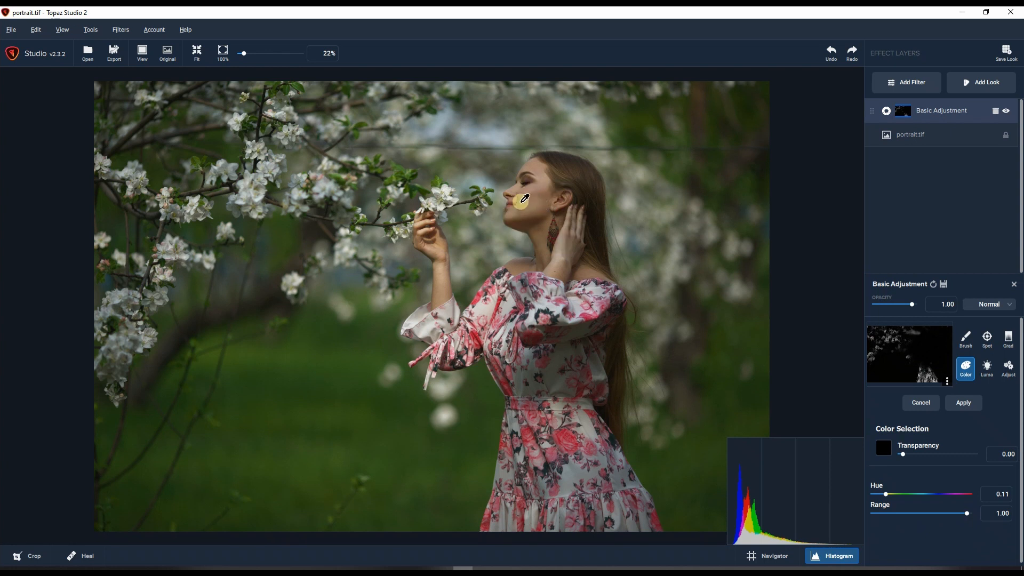
click(875, 511)
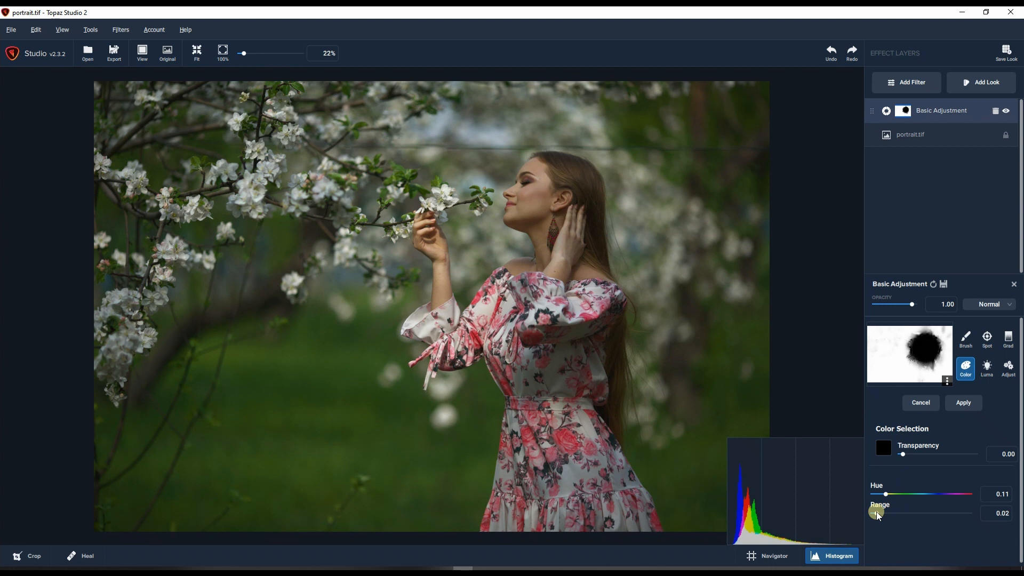
drag(875, 511, 865, 511)
Try a luminosity selection sampled from the woman's face, and delete the Basic Adjustment filter with its mask
click(986, 371)
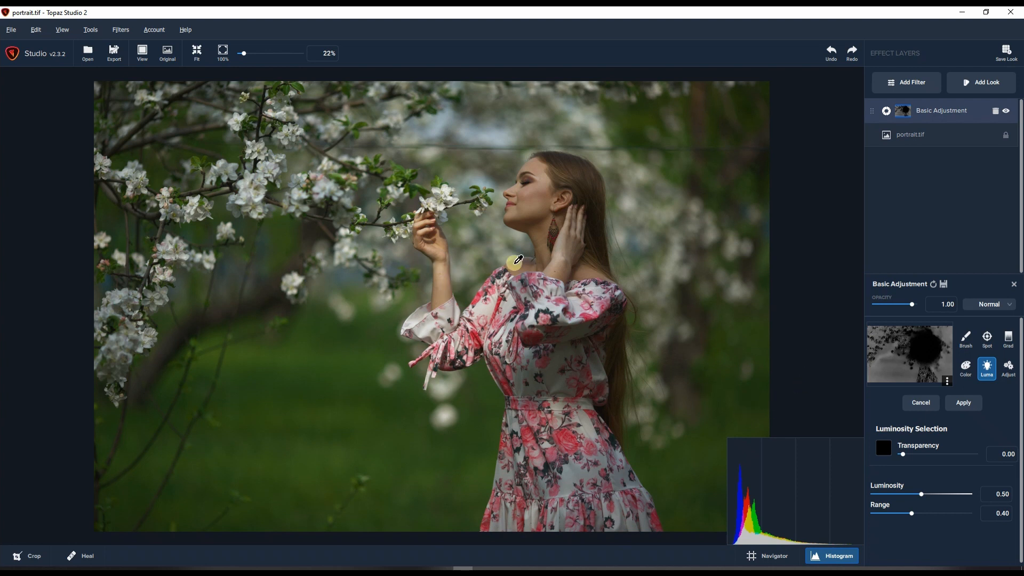
click(538, 188)
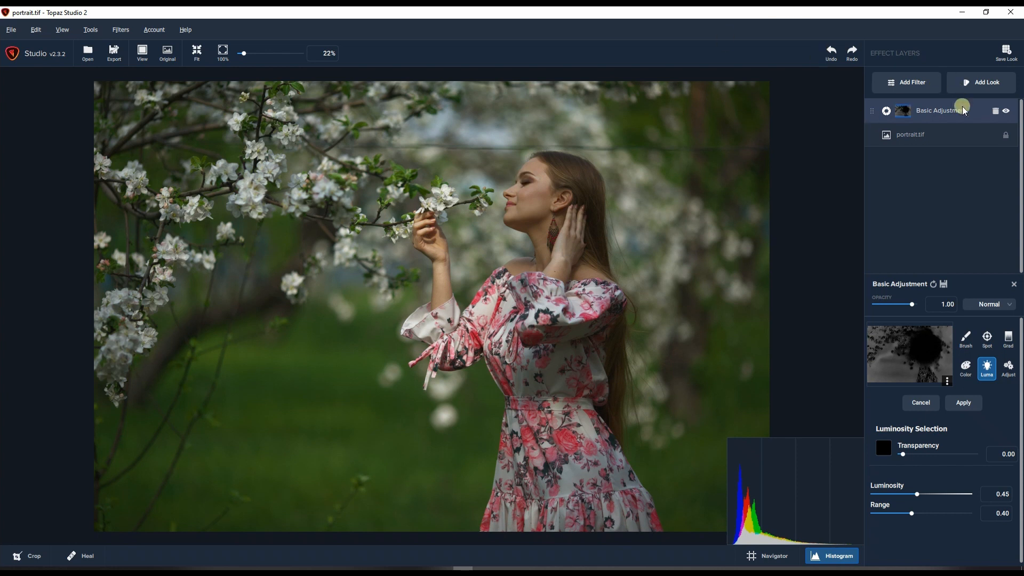
click(991, 113)
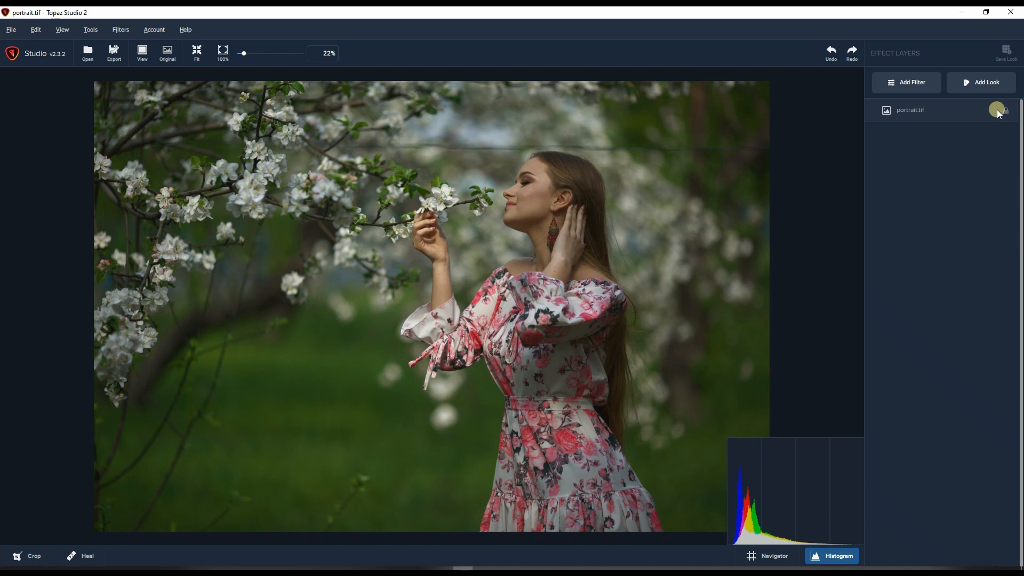
Add the Black and White filter to the portrait and set its Red to 0.13
click(935, 82)
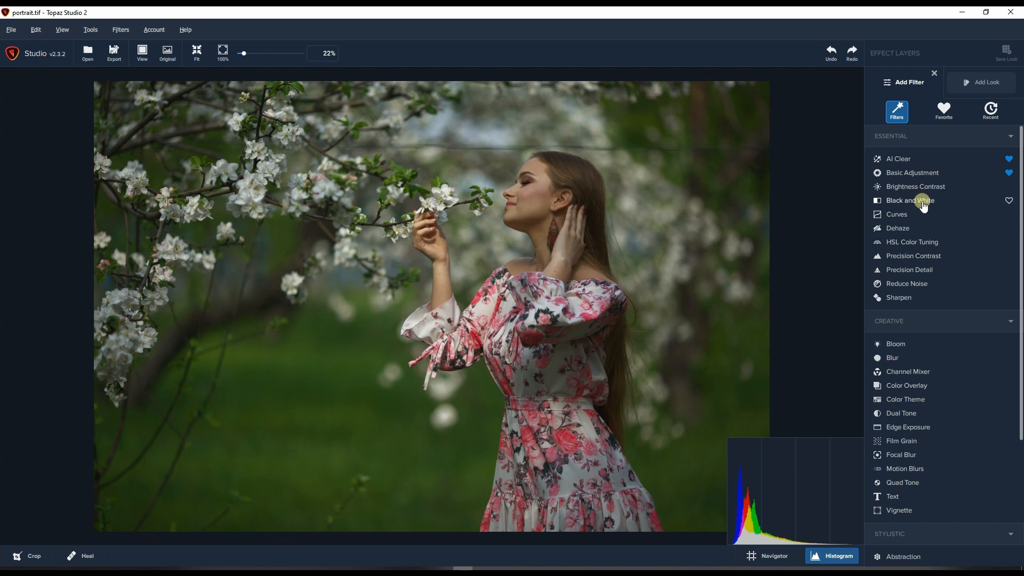
click(926, 201)
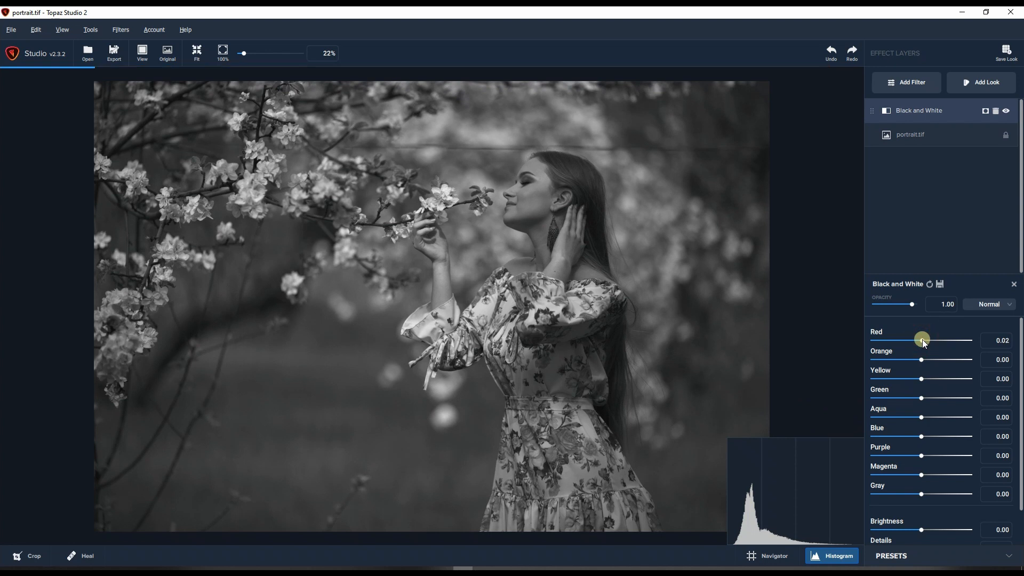
drag(922, 341, 927, 341)
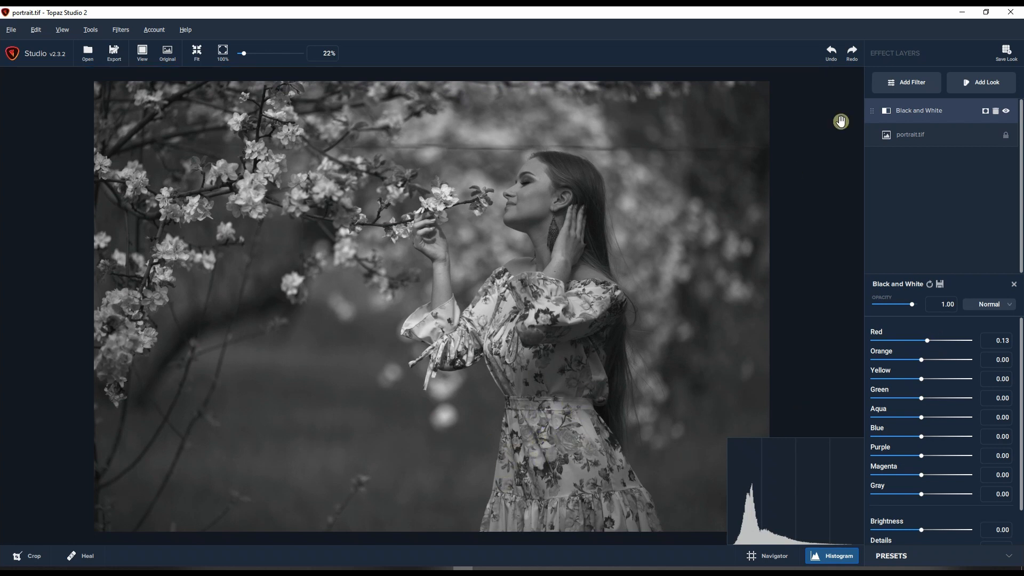
Compare the portrait with the Black and White filter disabled and enabled, and reopen the filter's settings
click(1006, 111)
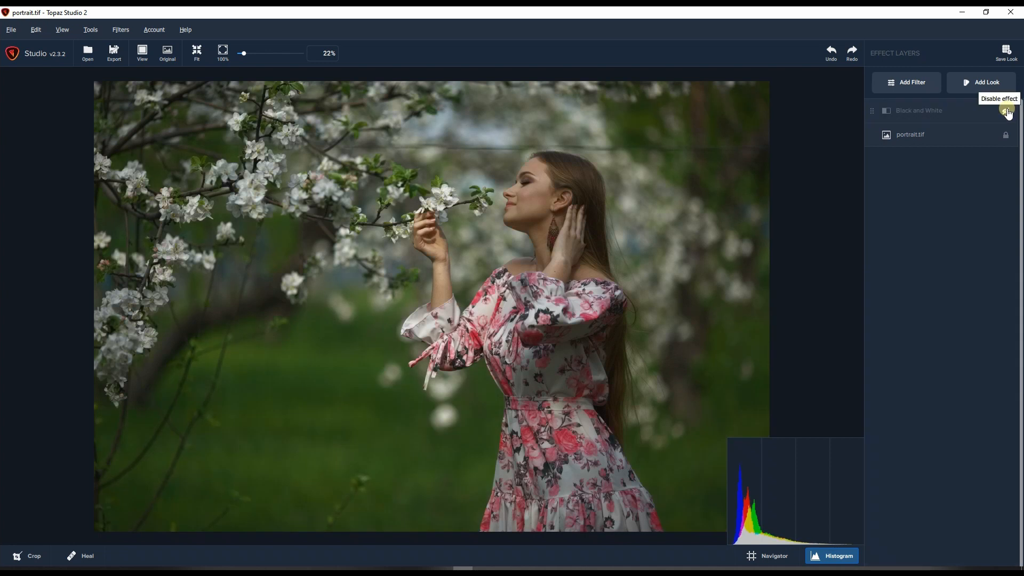
click(1006, 111)
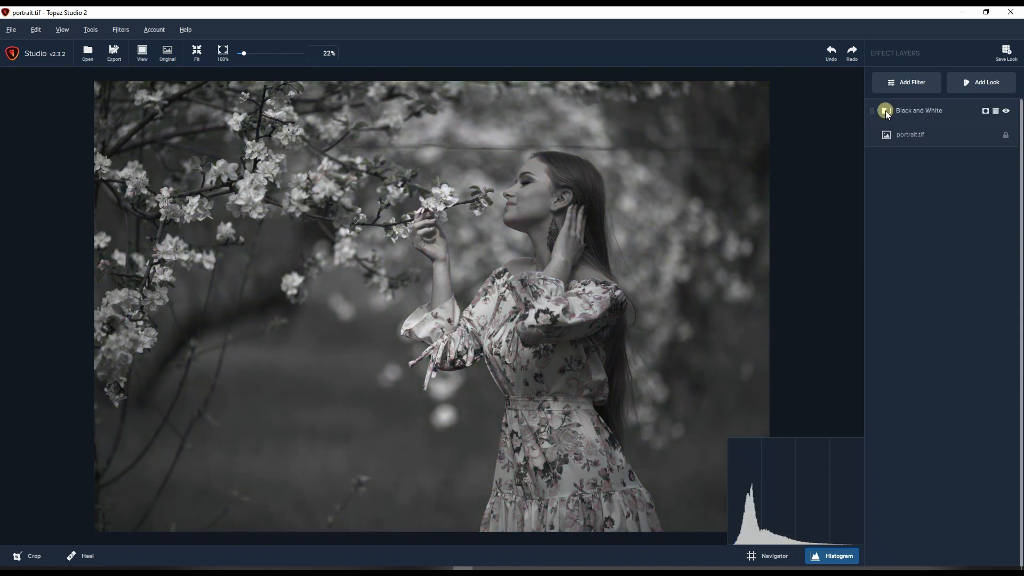
click(913, 108)
Try the Black and White filter's Red at 0.98 and lower it to -0.26
drag(926, 340, 966, 340)
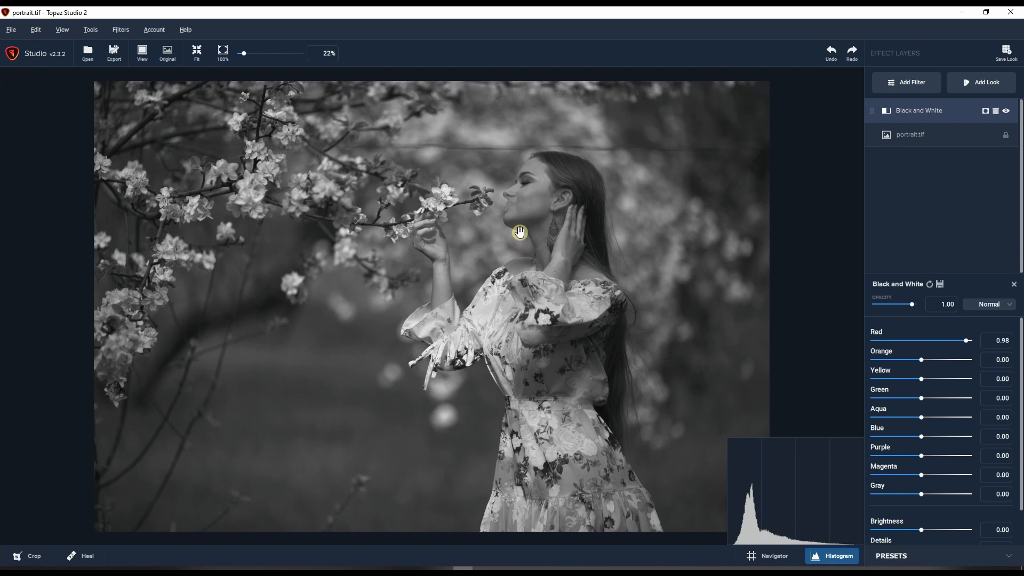
click(917, 340)
drag(918, 344, 911, 344)
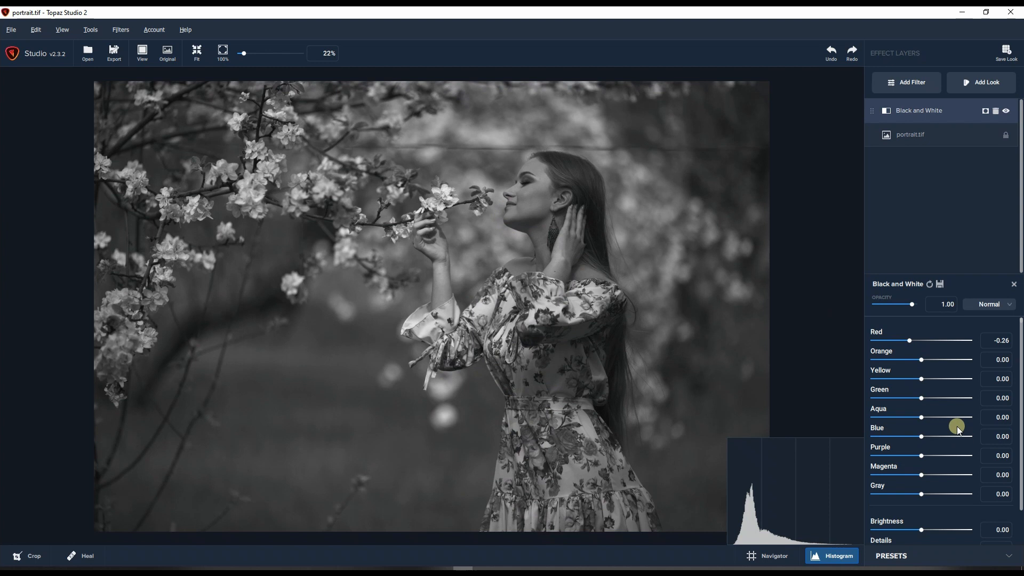
Set the Black and White filter's Orange to 0.38 and preview its blend modes, keeping Normal
click(939, 360)
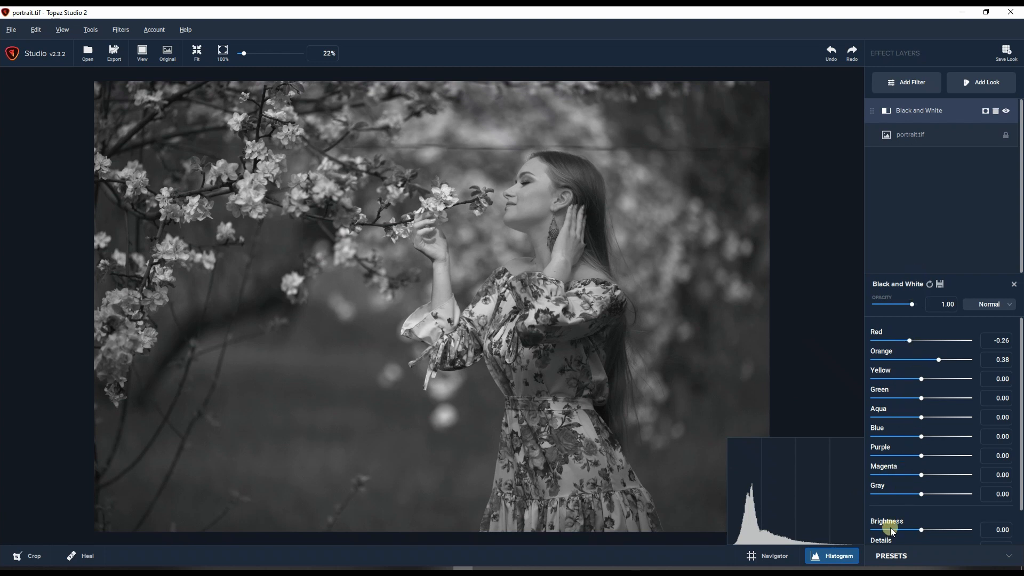
click(992, 305)
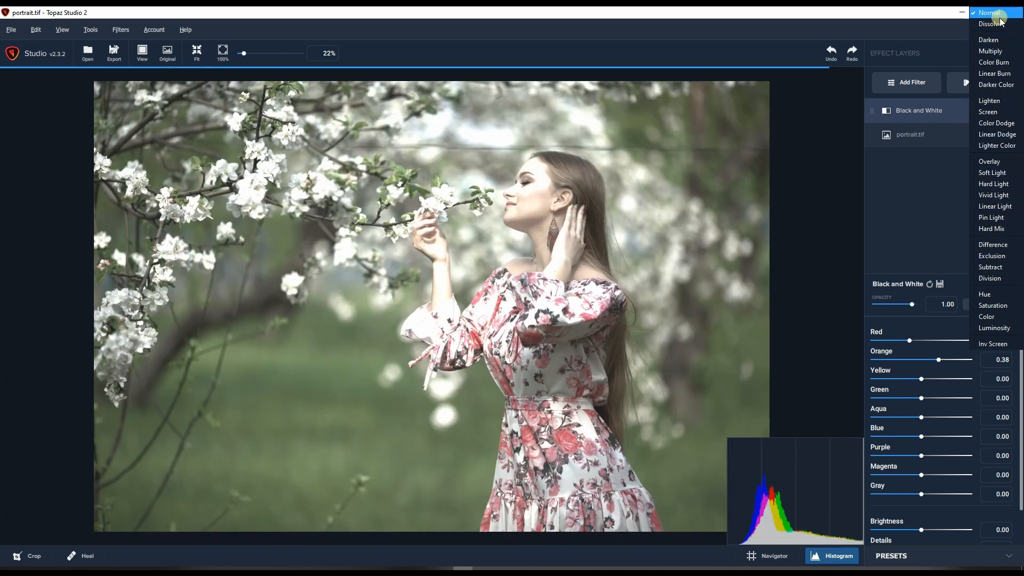
click(993, 14)
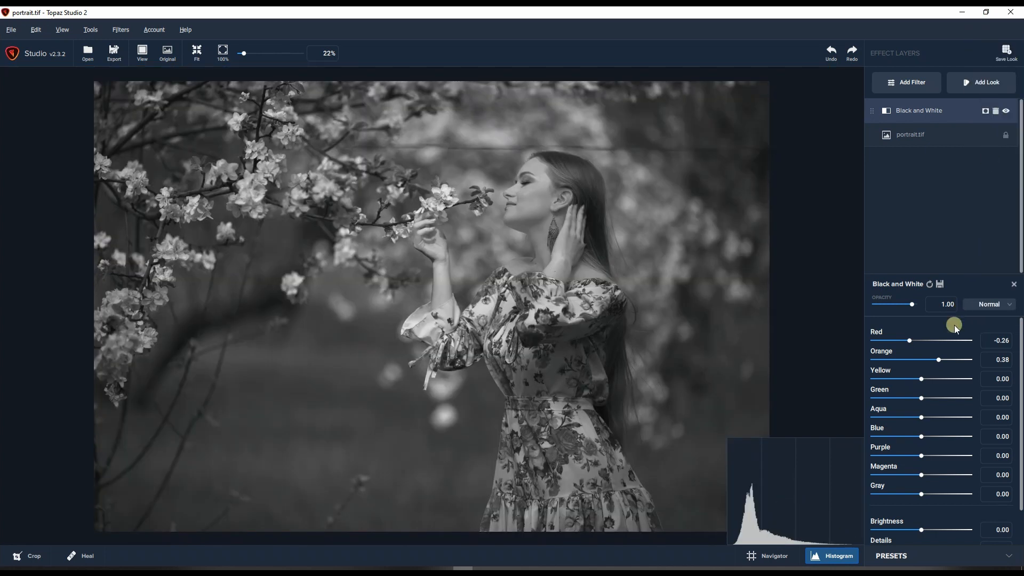
Delete the Black and White filter and add the HSL Color Tuning filter to the portrait
click(994, 112)
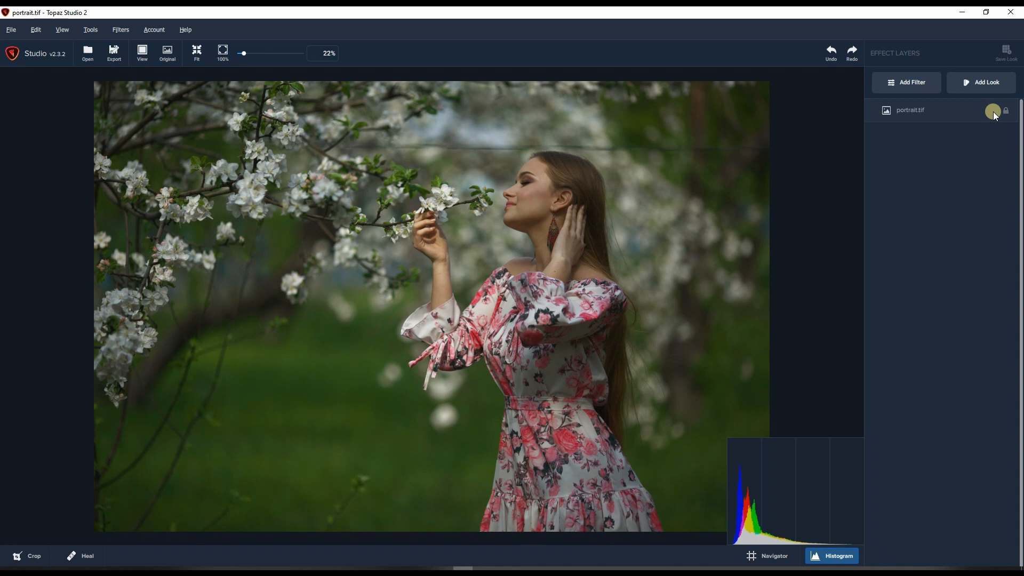
click(925, 90)
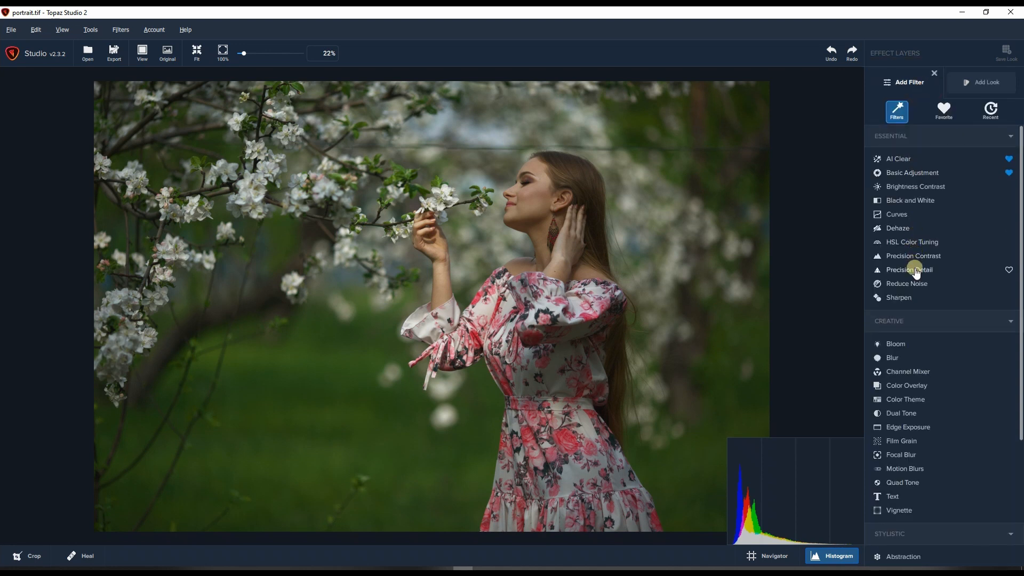
click(921, 242)
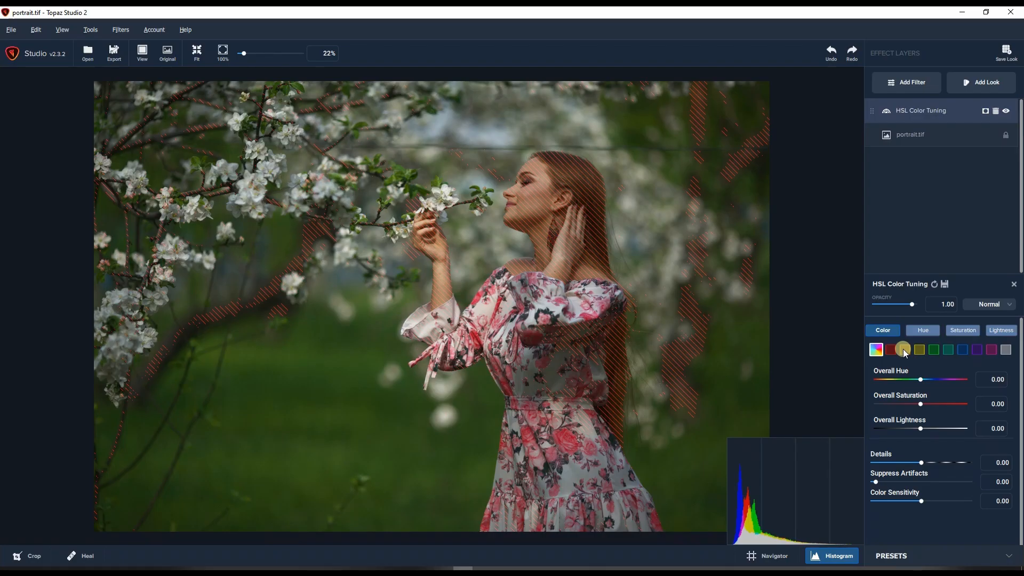
Set the orange lightness to 0.65 and orange saturation to 0.29 in HSL Color Tuning, keeping the Normal blend mode
click(903, 349)
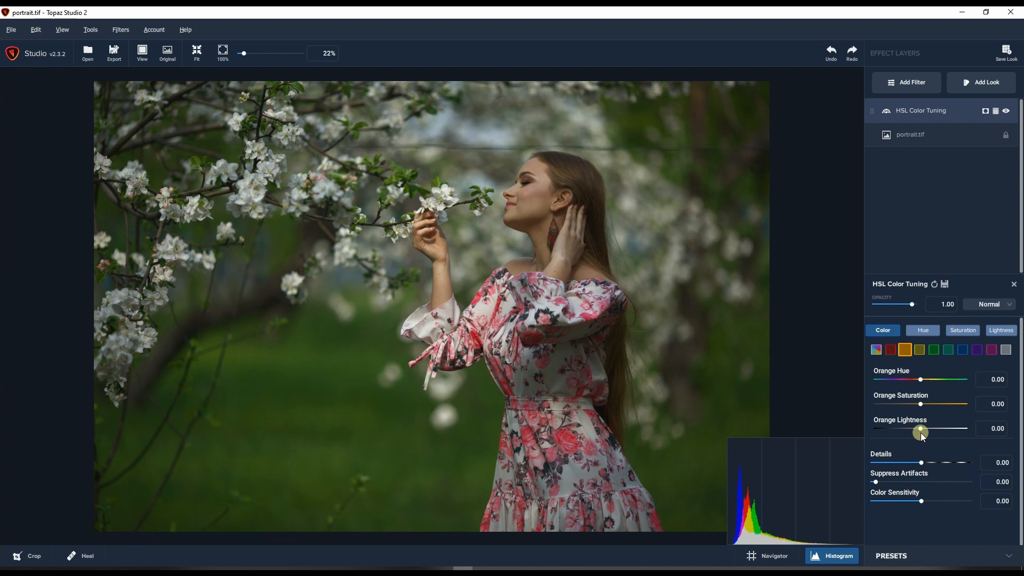
drag(919, 429, 948, 430)
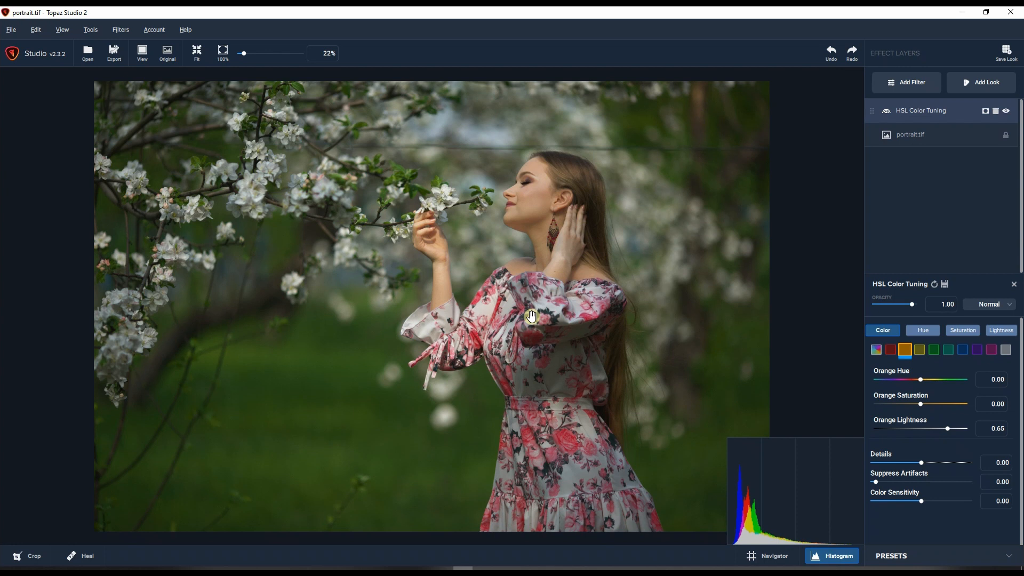
click(925, 402)
drag(929, 403, 936, 405)
click(987, 305)
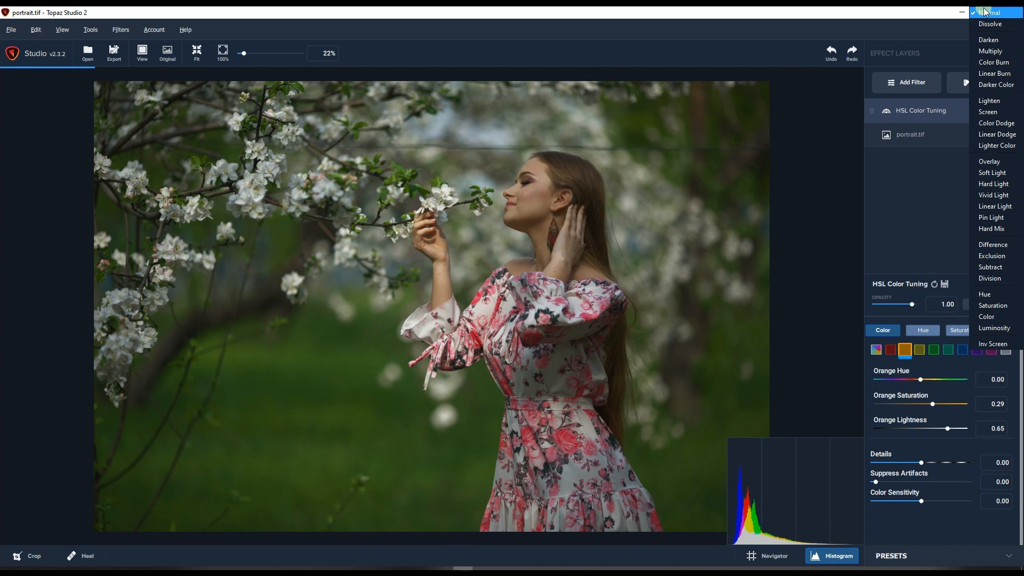
click(986, 13)
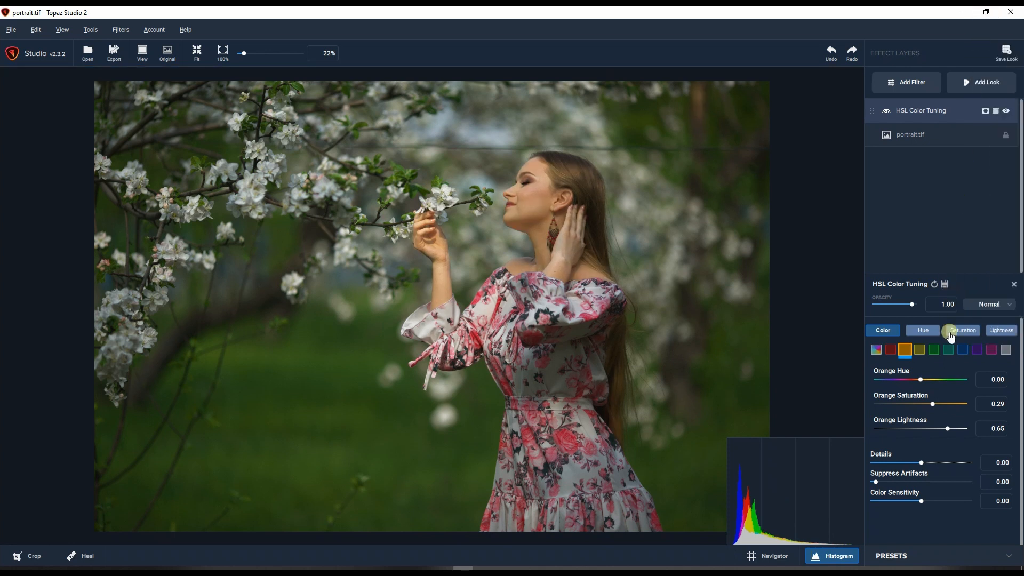
Set the orange hue to -0.14 and the orange saturation to 0.35 using the per-property colour controls of HSL Color Tuning
click(932, 329)
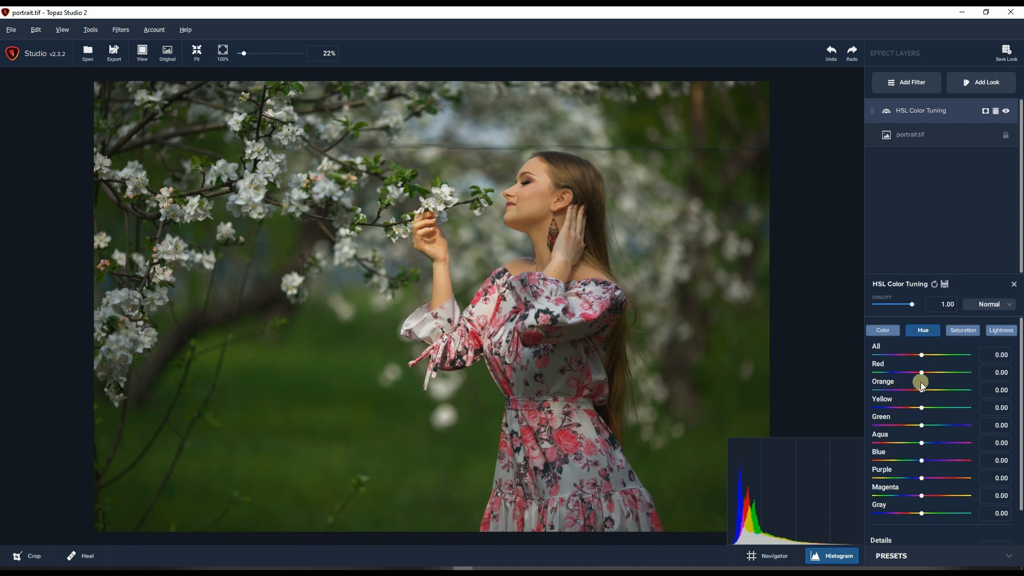
mouse_move(920, 392)
mouse_down()
mouse_move(935, 392)
mouse_move(913, 394)
mouse_up()
drag(914, 393, 915, 393)
click(956, 337)
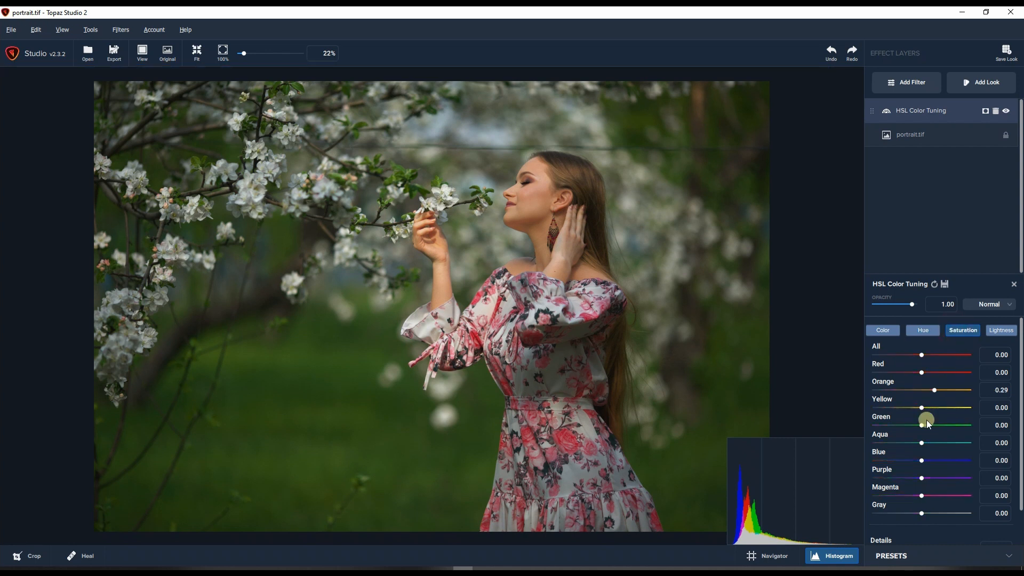
click(926, 332)
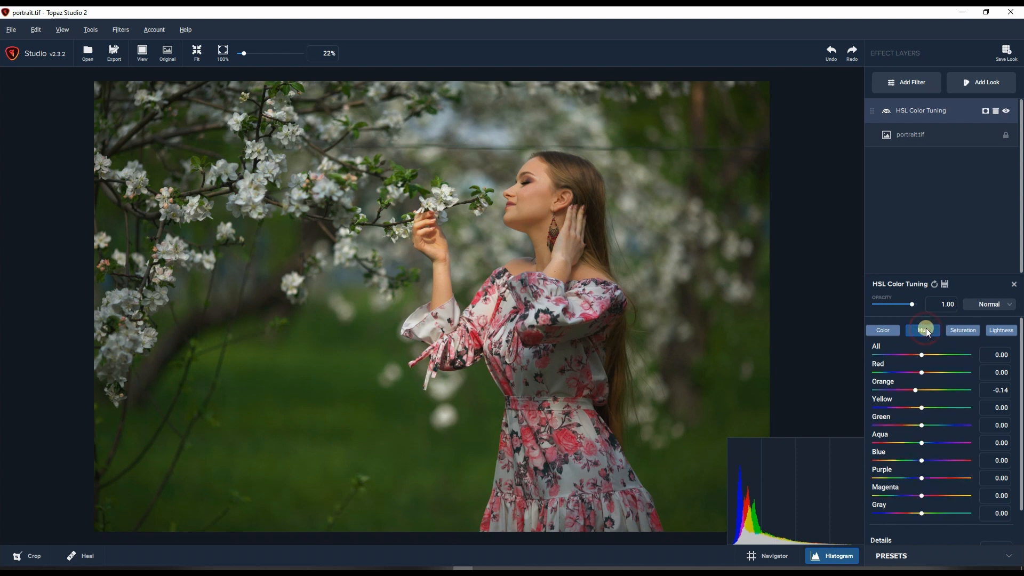
click(957, 335)
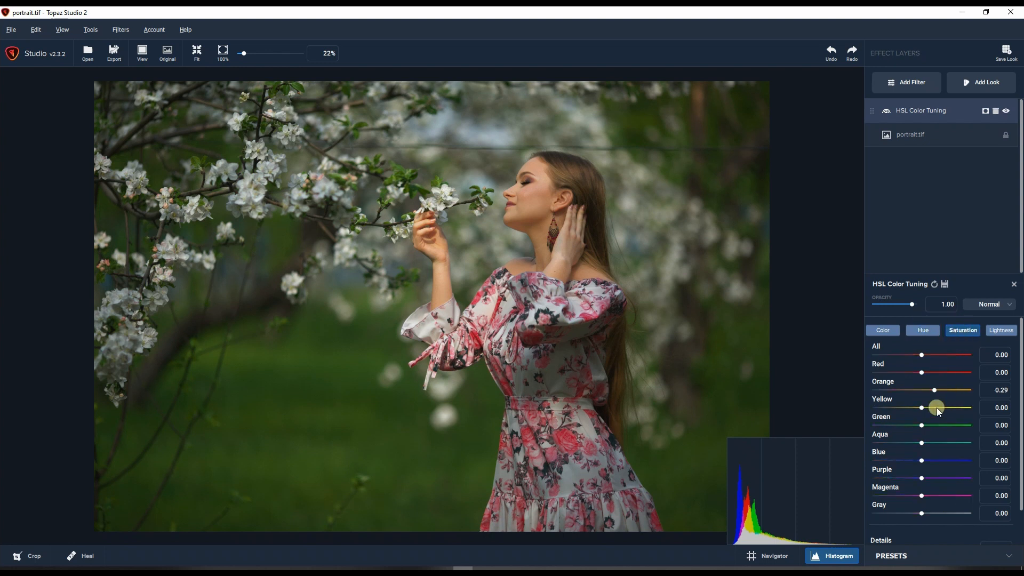
drag(936, 393, 936, 392)
click(996, 333)
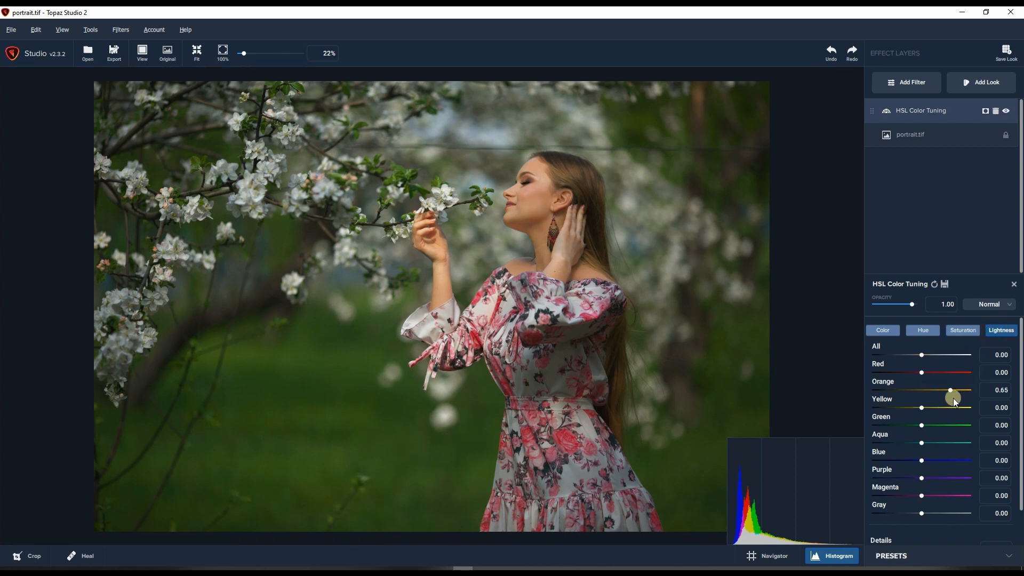
click(893, 331)
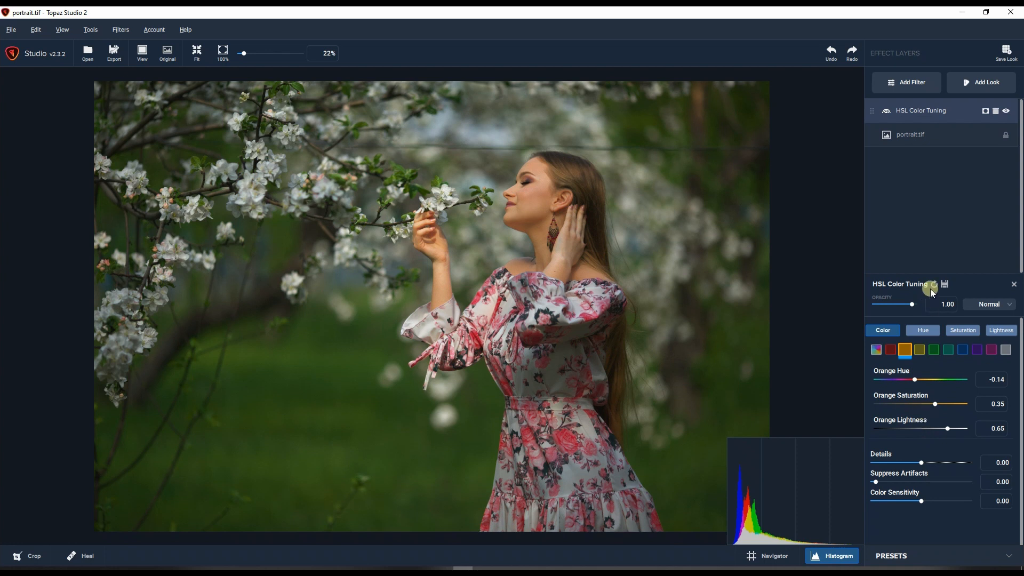
Add a mask to the HSL Color Tuning filter and add a Curves filter above it
click(988, 110)
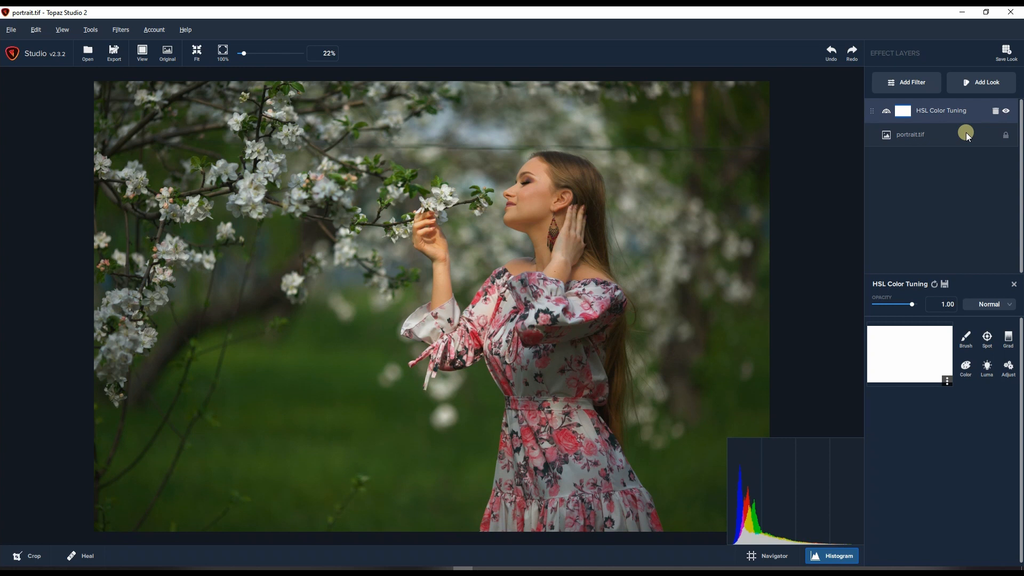
click(915, 82)
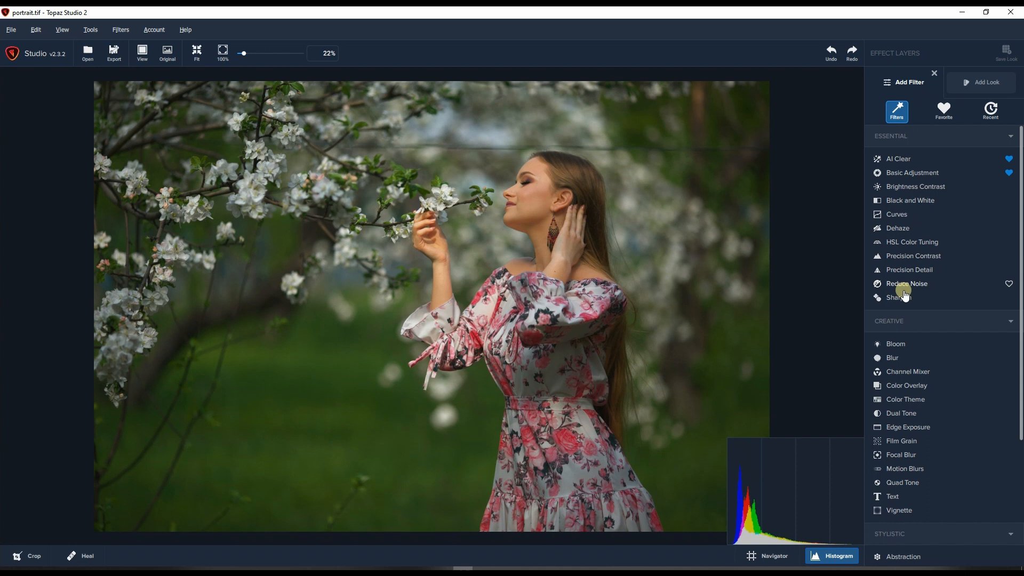
click(910, 215)
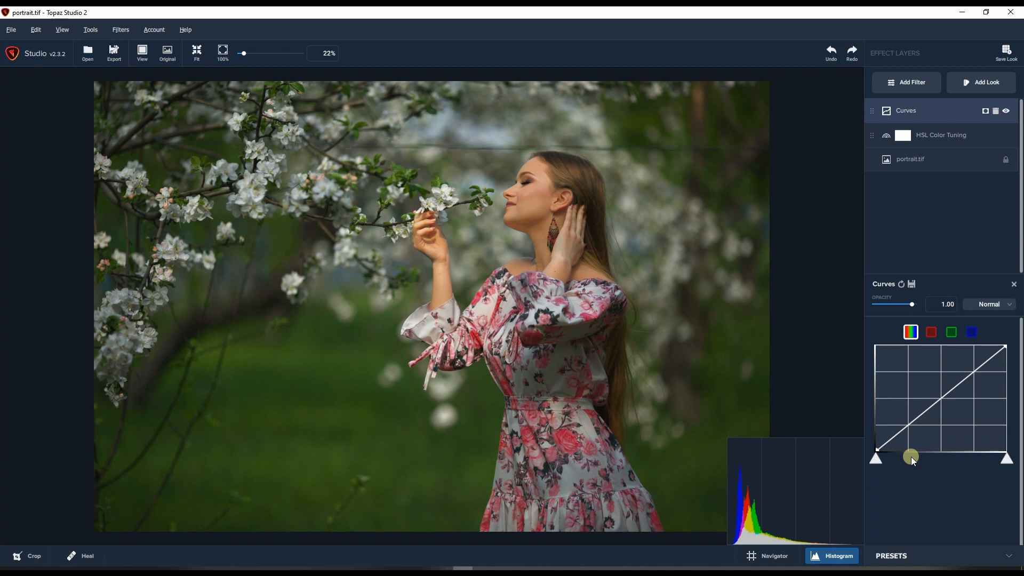
Shape the blue channel curve by lowering its highlights slightly and raising its shadows above the diagonal
click(931, 332)
click(952, 333)
click(972, 333)
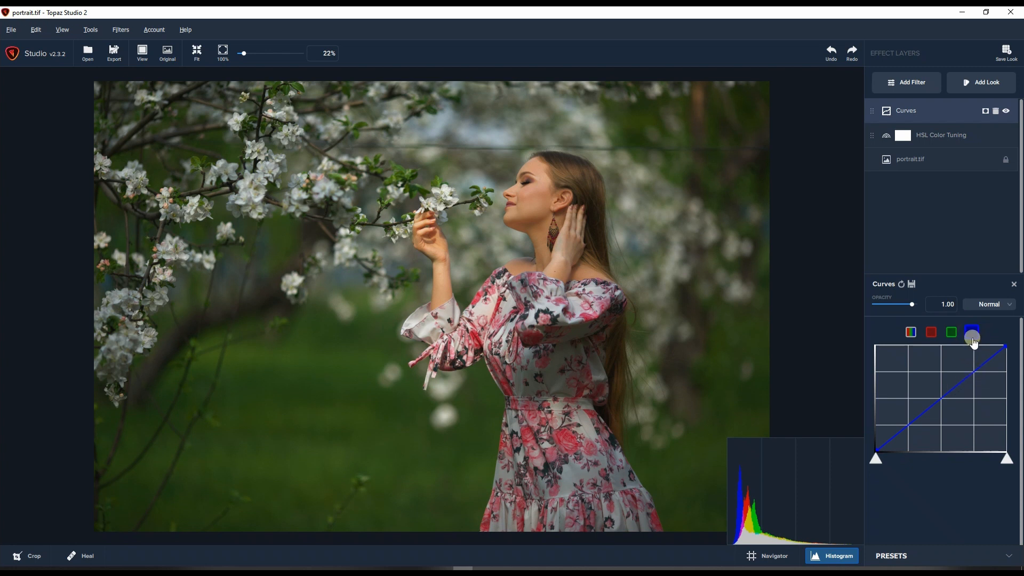
mouse_move(979, 368)
mouse_down()
mouse_move(909, 448)
mouse_move(999, 361)
mouse_move(984, 377)
mouse_up()
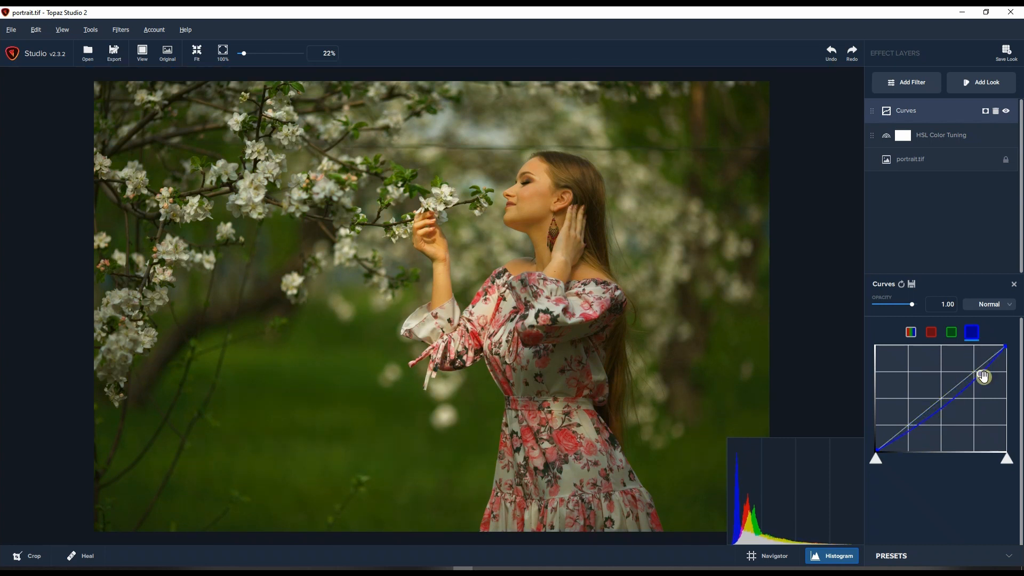
drag(905, 434, 905, 422)
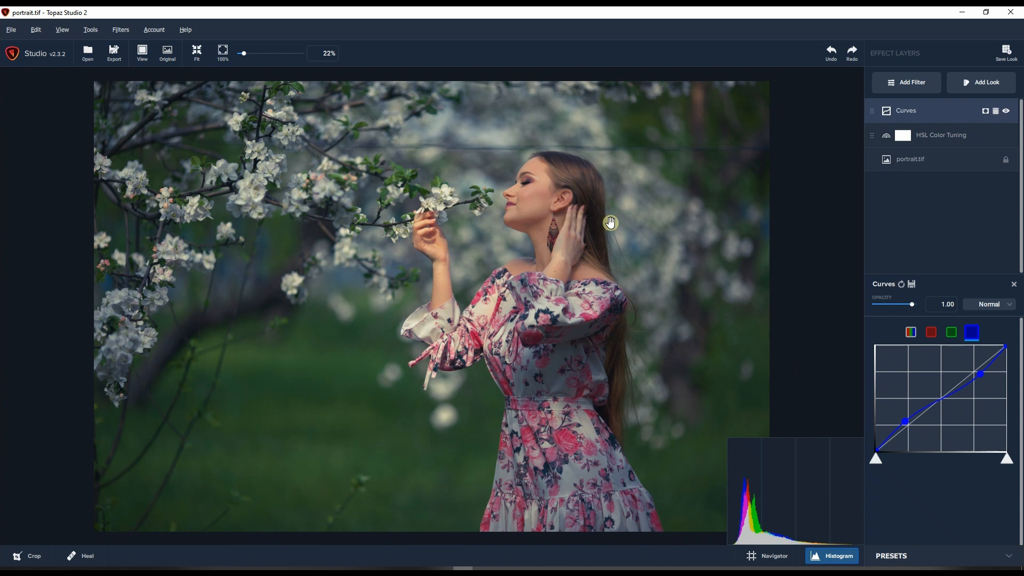
Flatten the green channel curve by lowering its white endpoint and raising its black endpoint
click(951, 333)
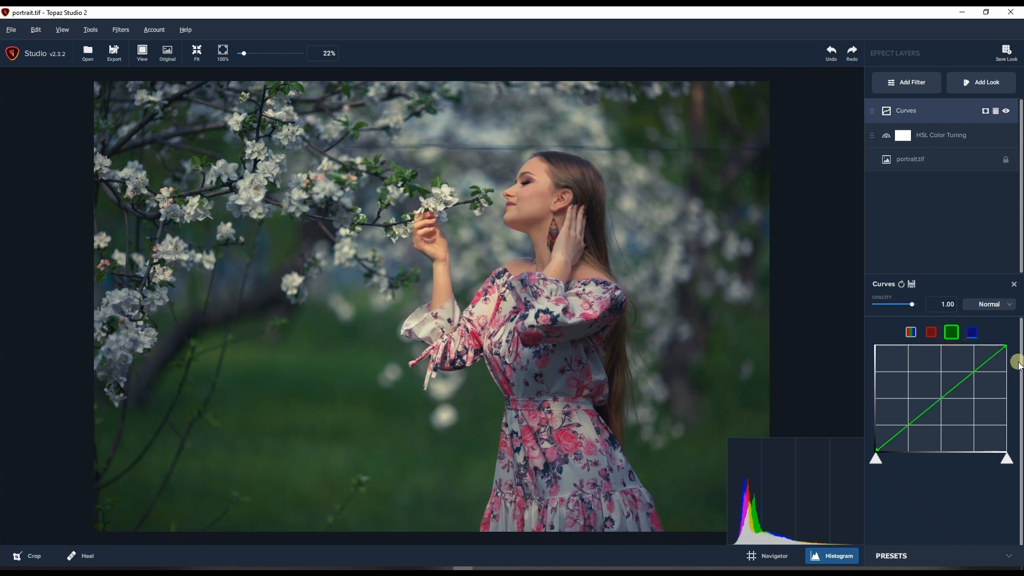
drag(1004, 346, 1005, 358)
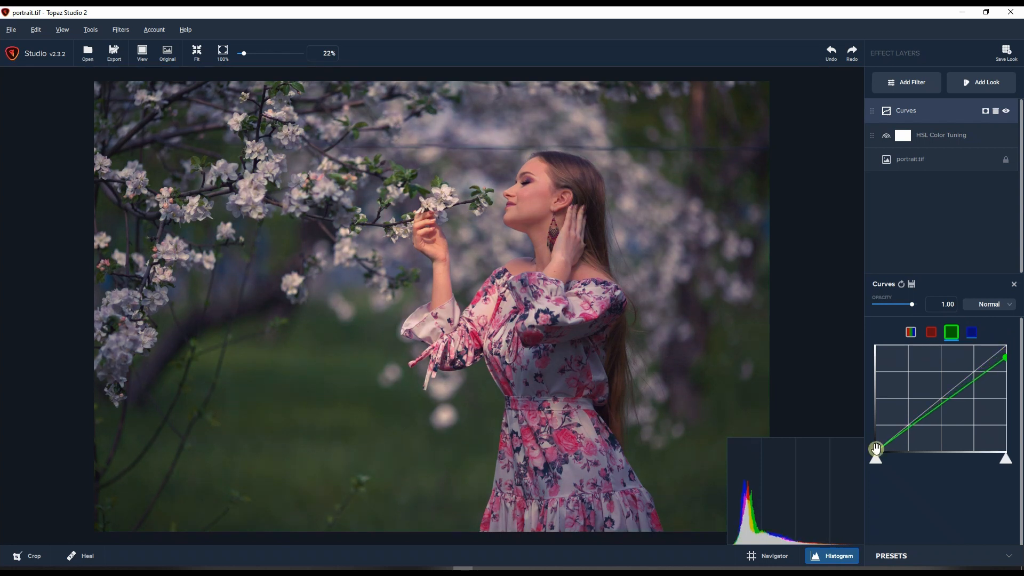
drag(876, 453, 875, 443)
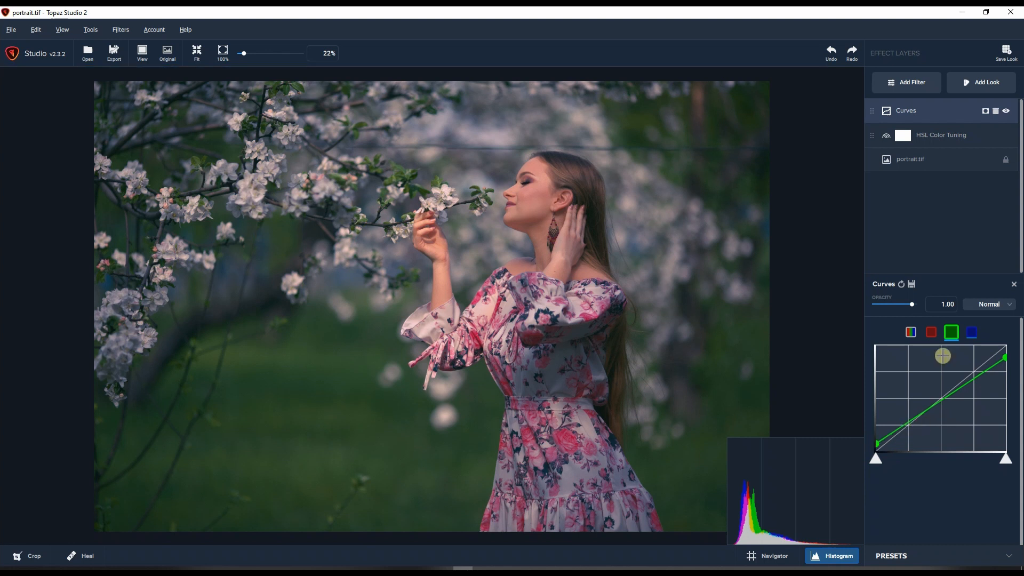
Shape the red channel curve into an S by raising the highlights, lowering the shadows and lifting the midtones slightly
click(931, 332)
click(970, 333)
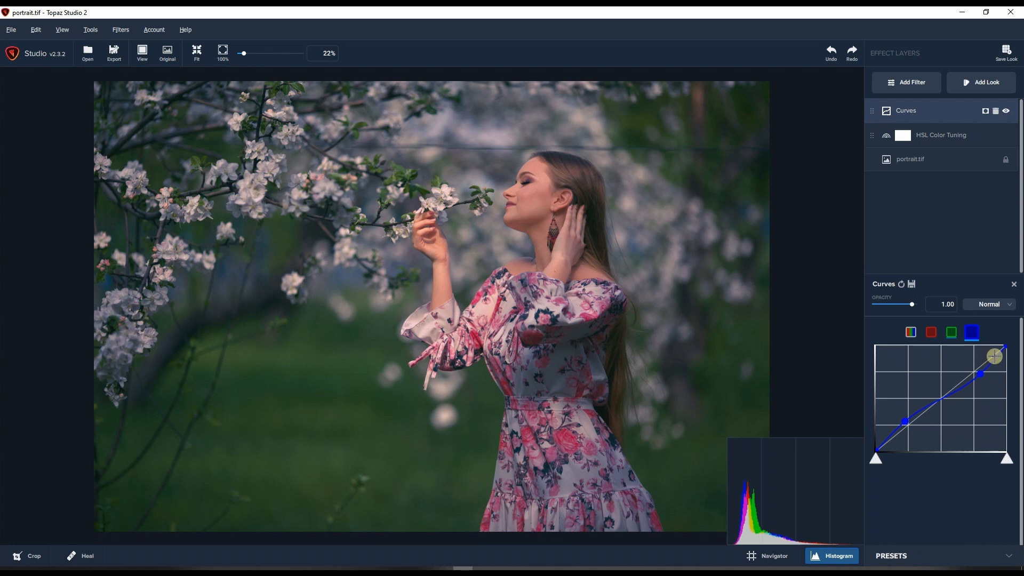
click(931, 332)
drag(973, 373, 972, 367)
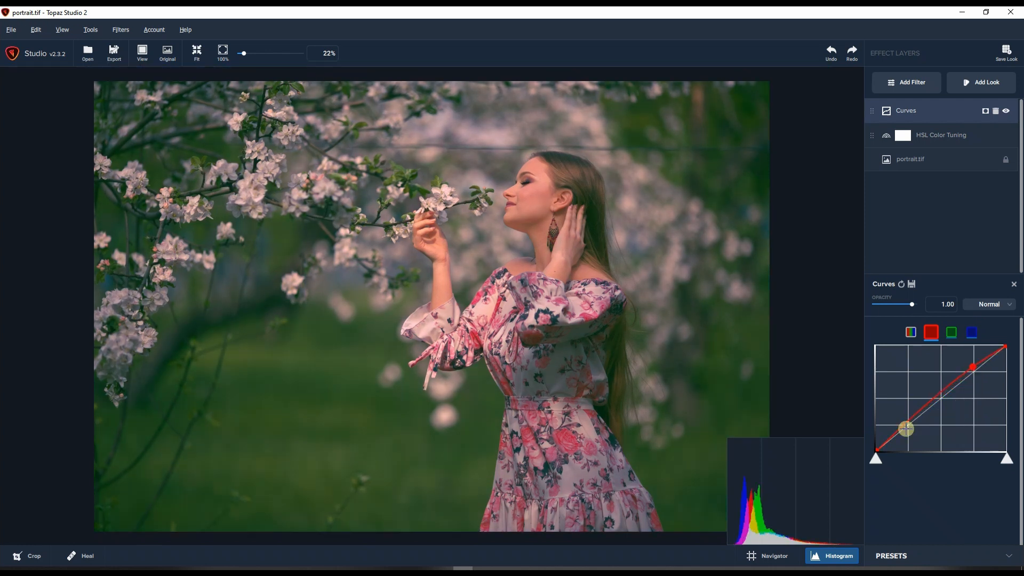
drag(900, 430, 901, 436)
drag(935, 405, 931, 402)
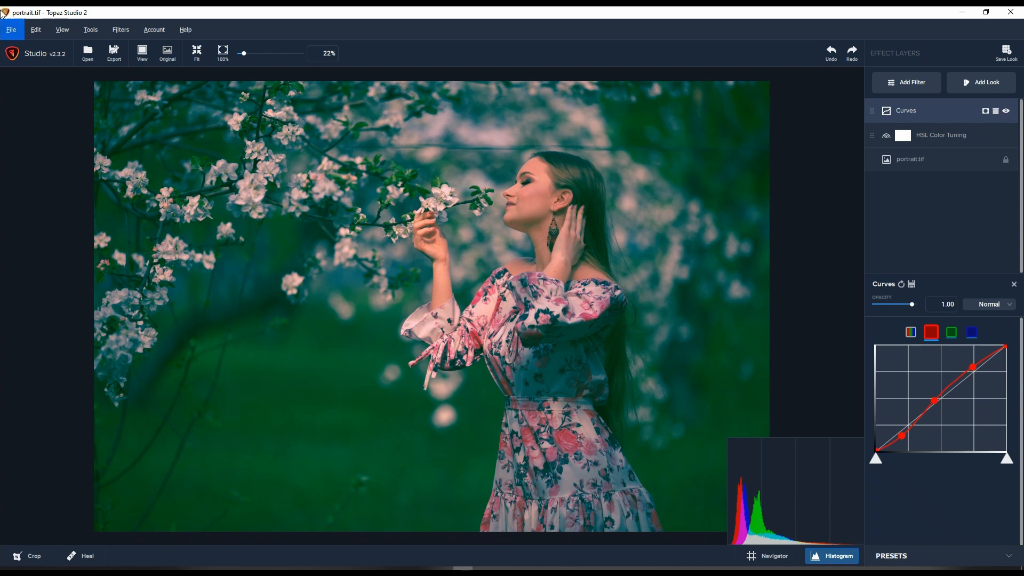
Compare the colour-graded portrait with the original image several times
click(174, 55)
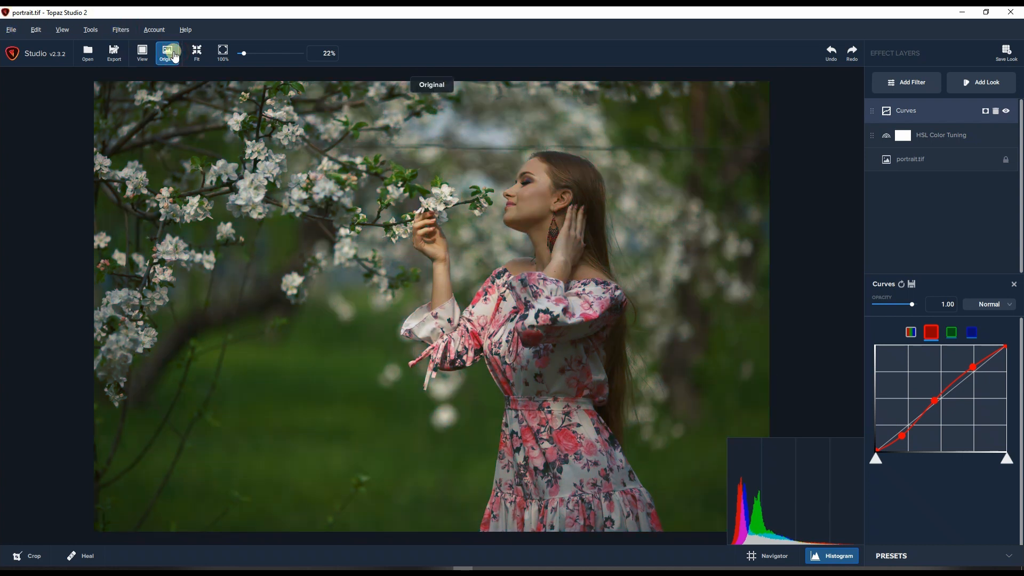
click(174, 55)
click(175, 56)
click(175, 56)
click(175, 56)
click(175, 56)
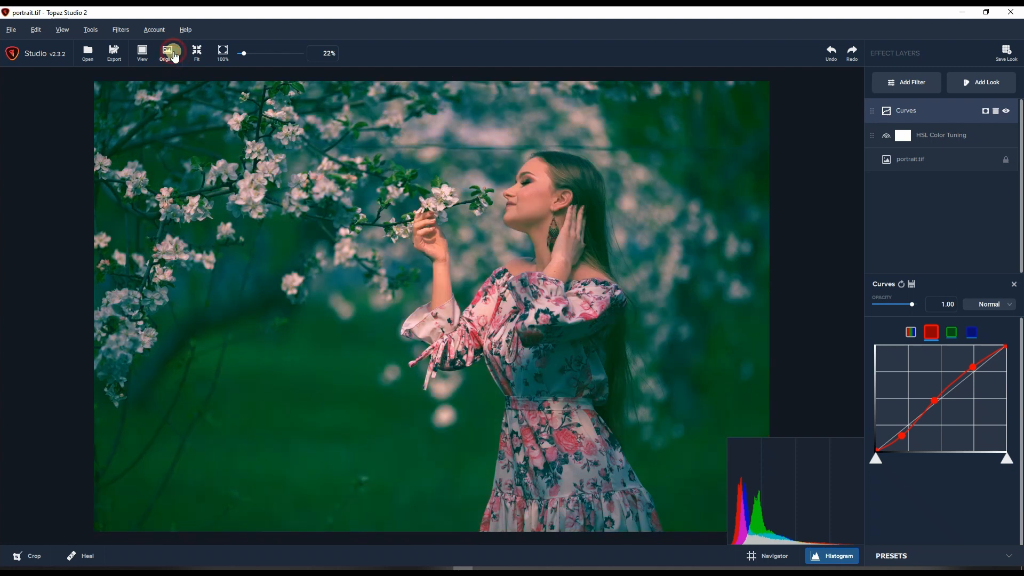
Try brightening the midtones on the combined RGB curve and bring the midpoint back close to the diagonal
click(911, 332)
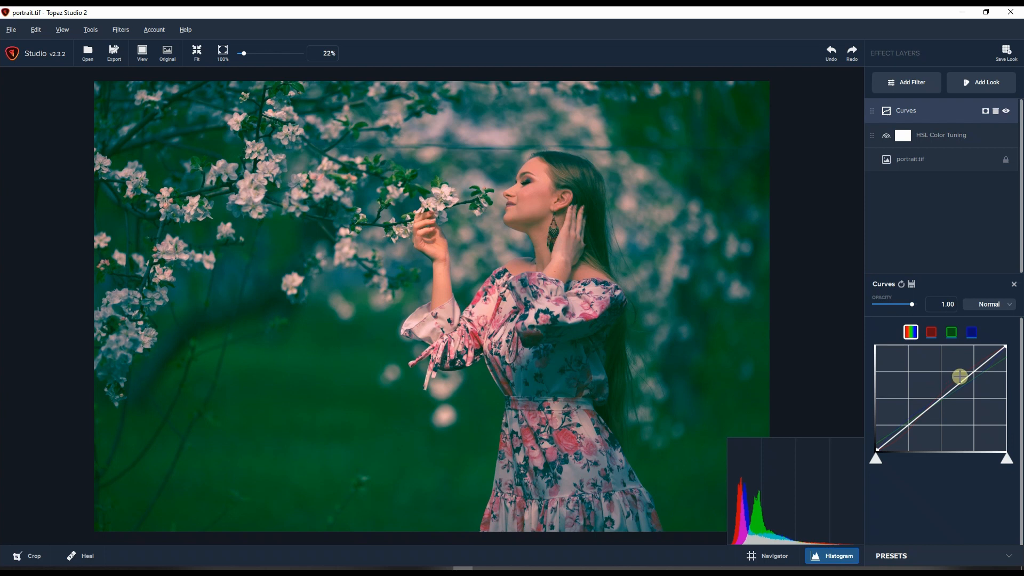
drag(943, 398, 942, 381)
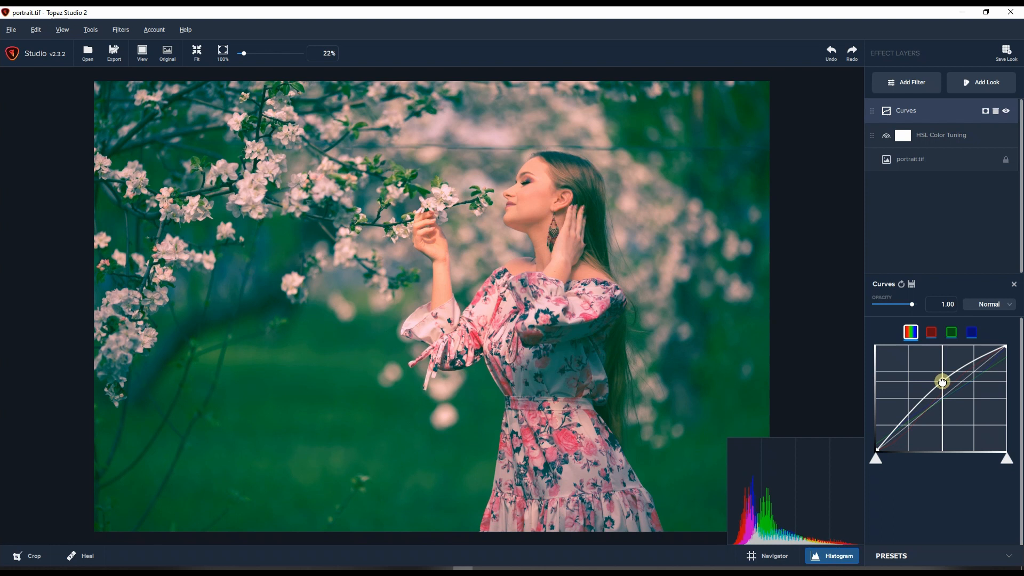
drag(942, 382, 943, 395)
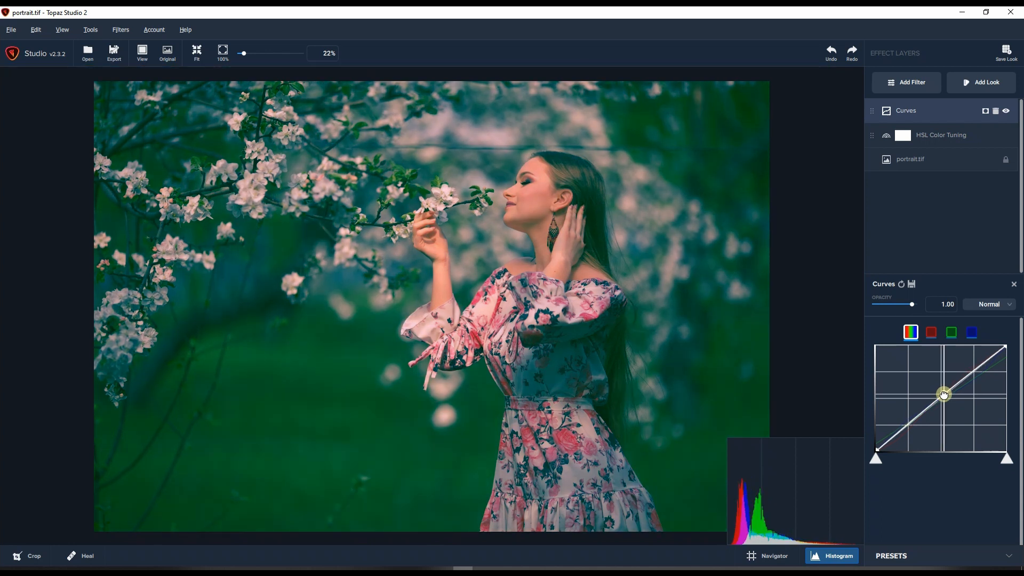
drag(944, 395, 943, 393)
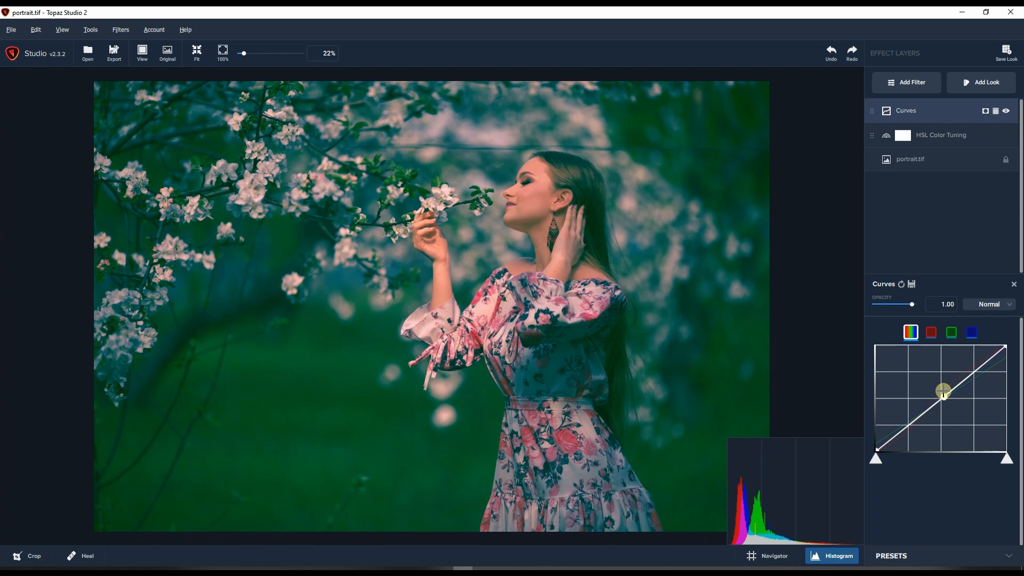
Set the Curves layer's blend mode to Luminosity and brighten the midtones on the combined RGB curve
click(988, 308)
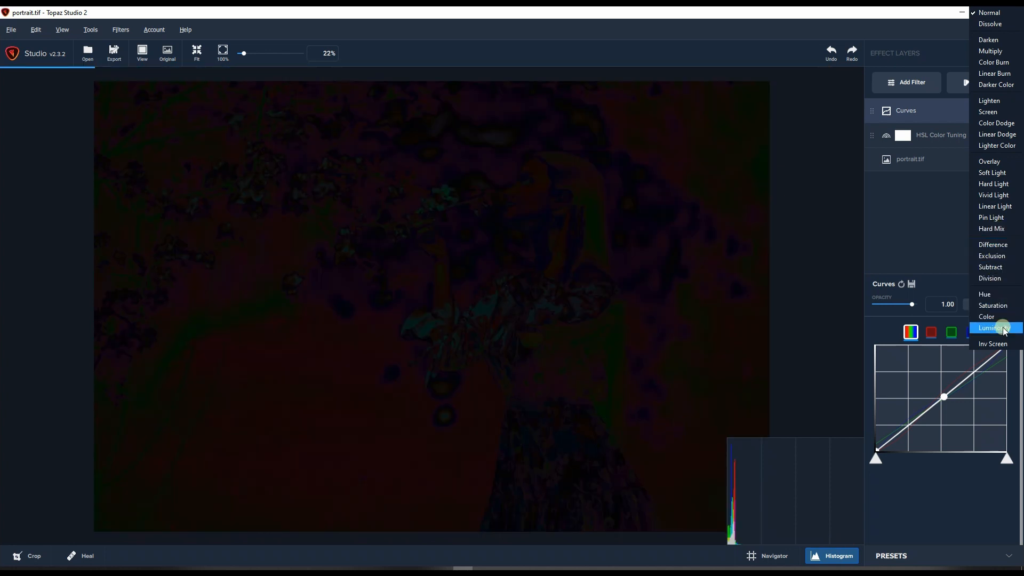
click(994, 328)
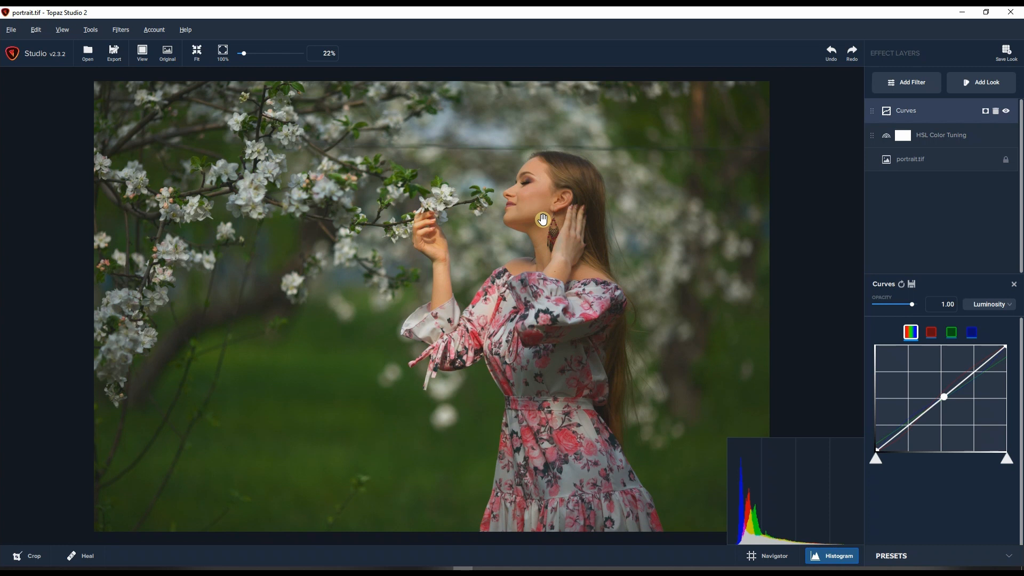
drag(945, 400, 943, 383)
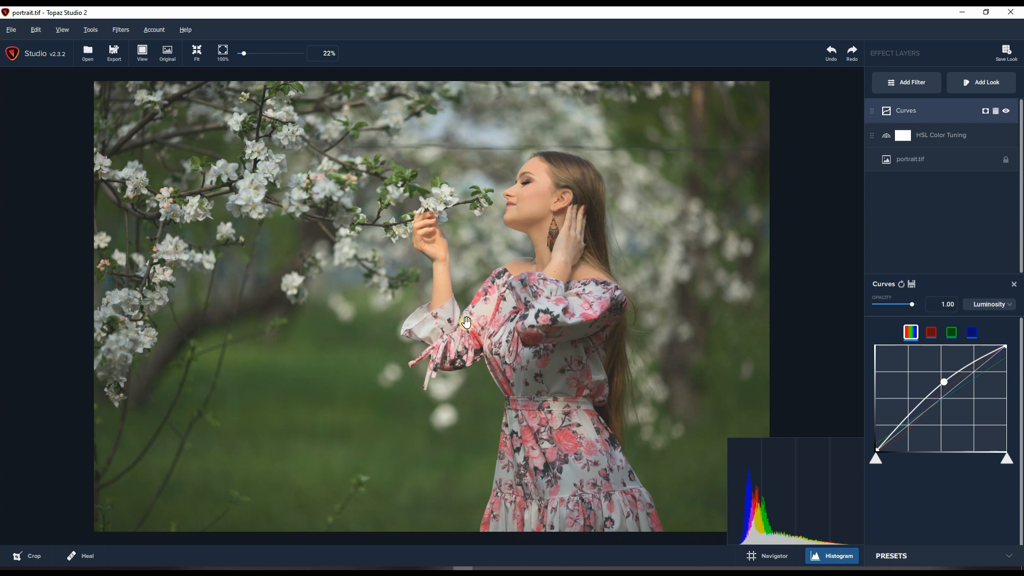
click(1000, 307)
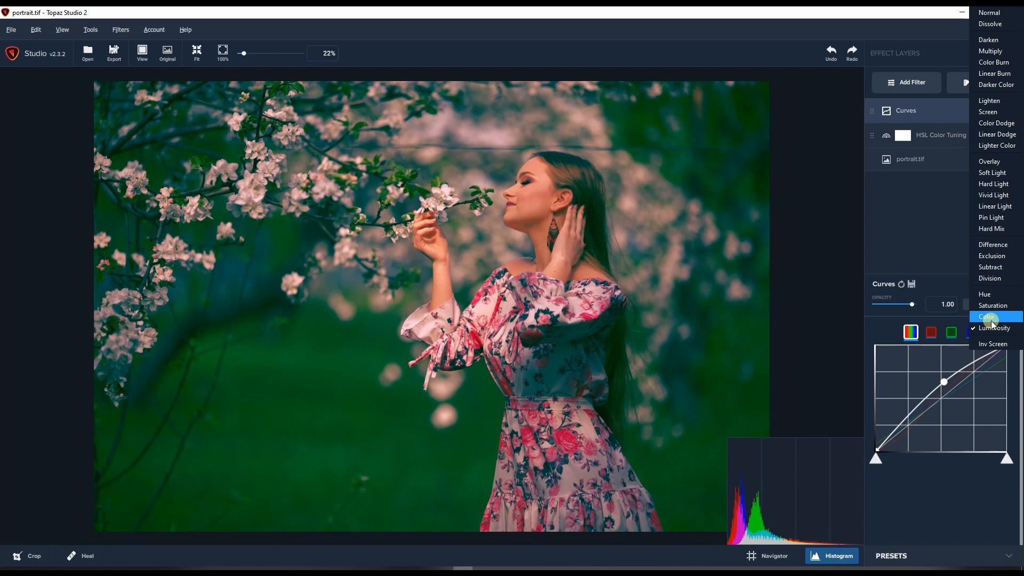
click(993, 328)
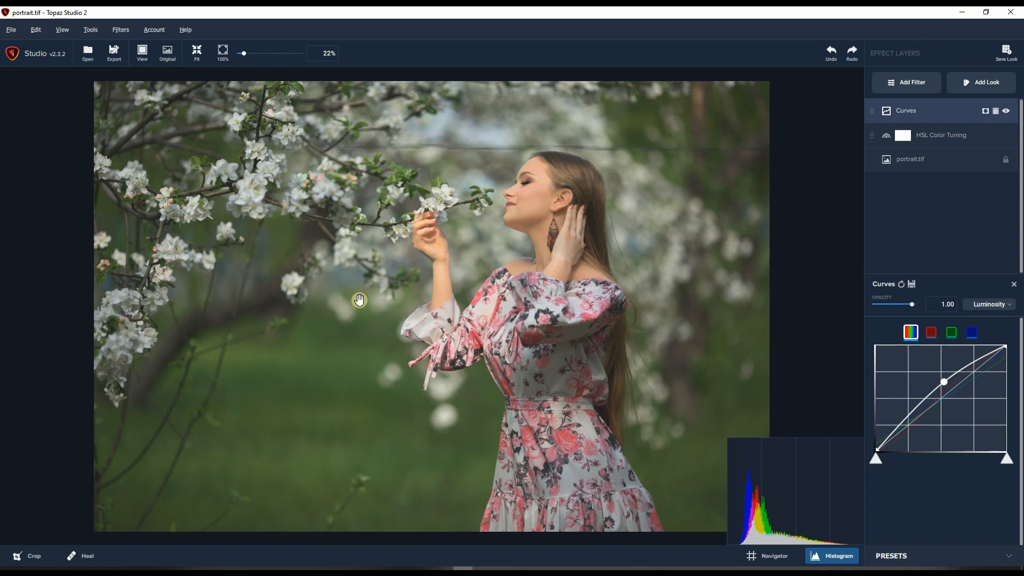
Add a Channel Mixer filter above Curves and switch the Curves layer off and on to compare
click(900, 85)
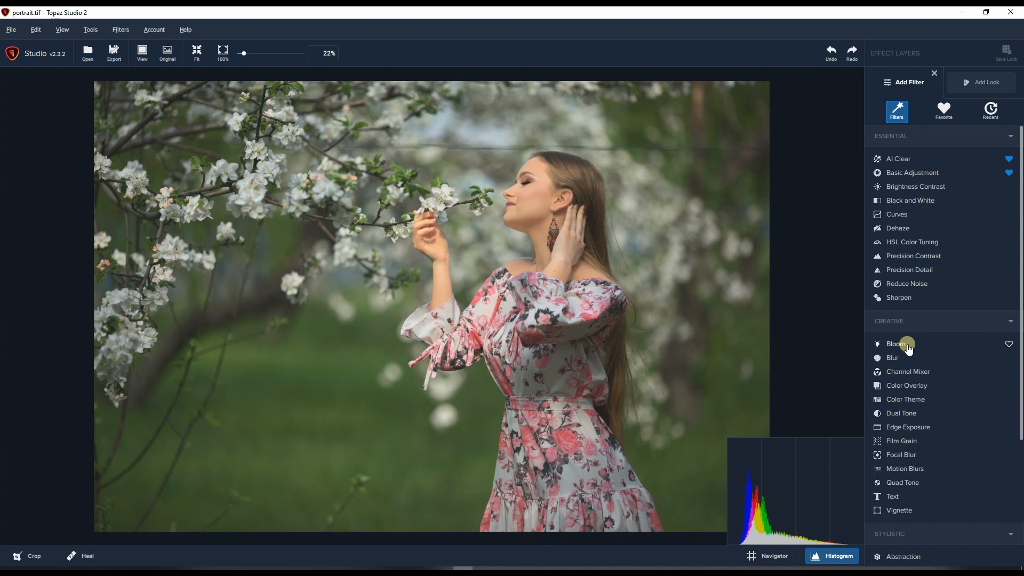
click(909, 377)
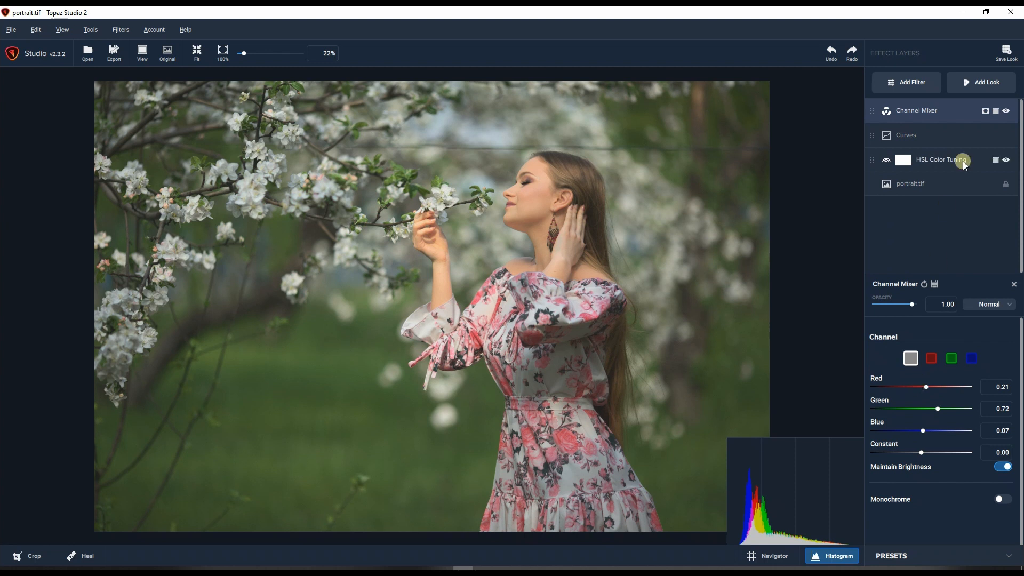
click(1005, 136)
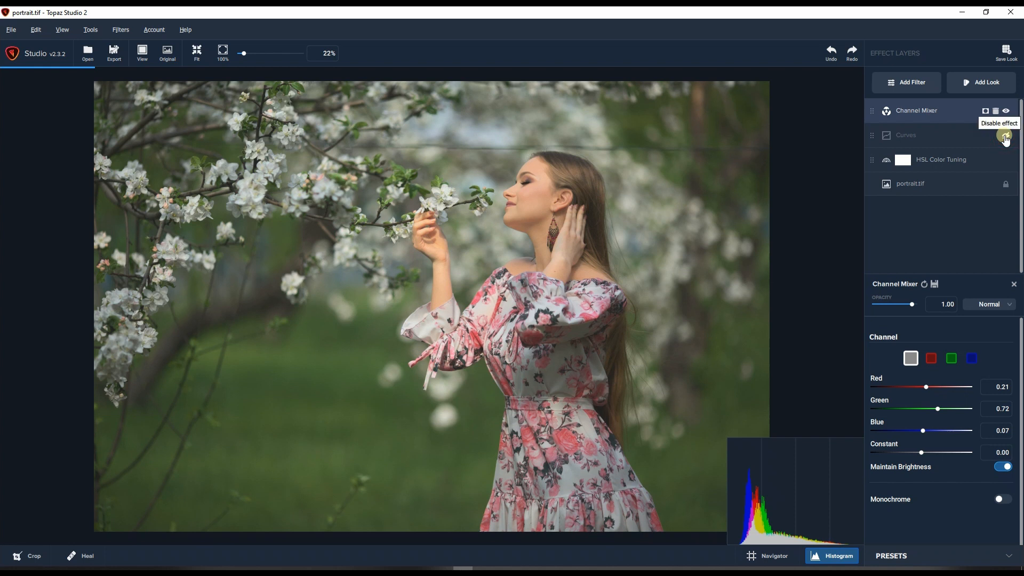
click(1005, 136)
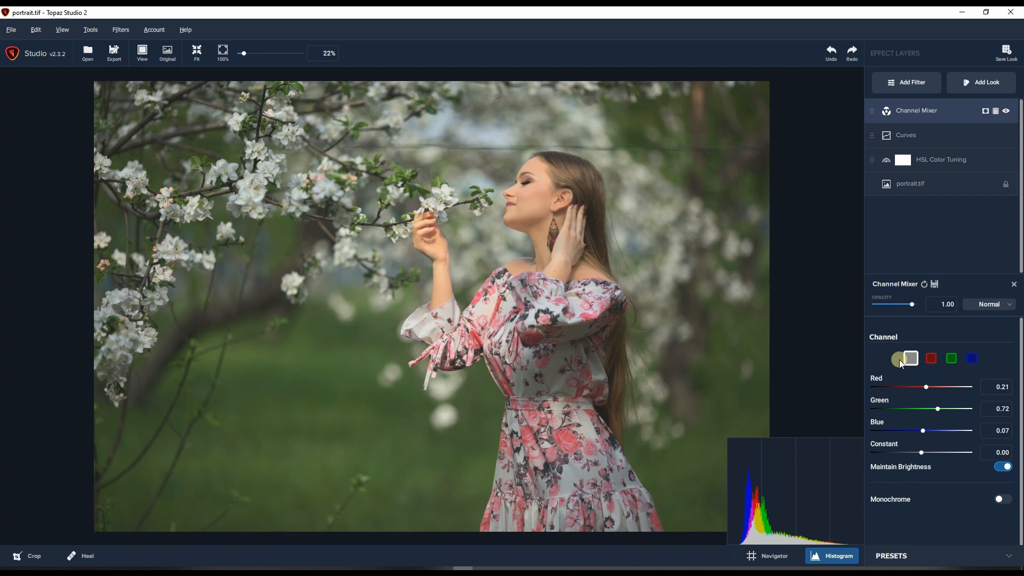
Try overall Channel Mixer levels of red 0.81 and green 1.25, try red-channel reds of 0.08 and 1.58, and delete the filter
click(939, 384)
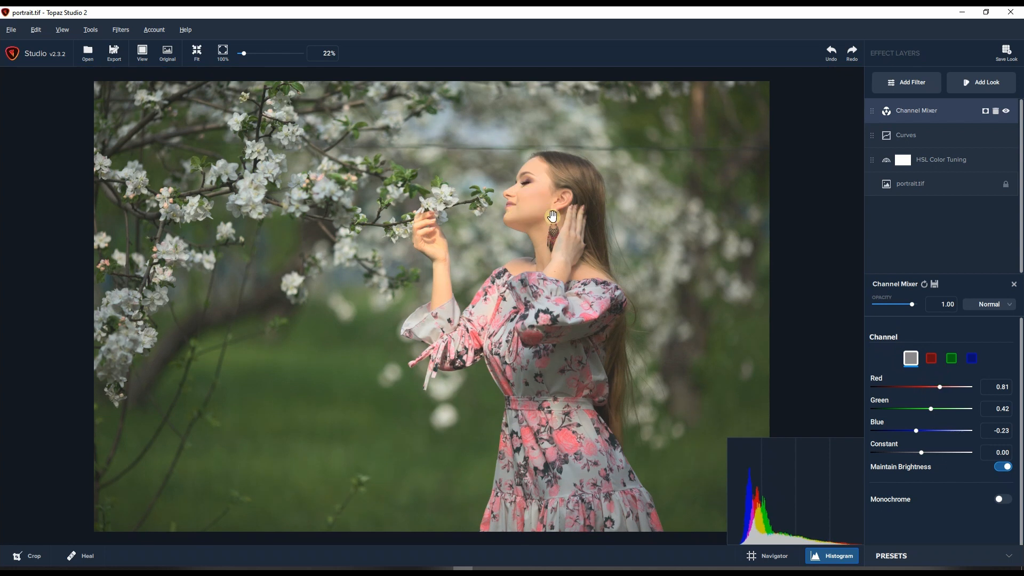
click(949, 409)
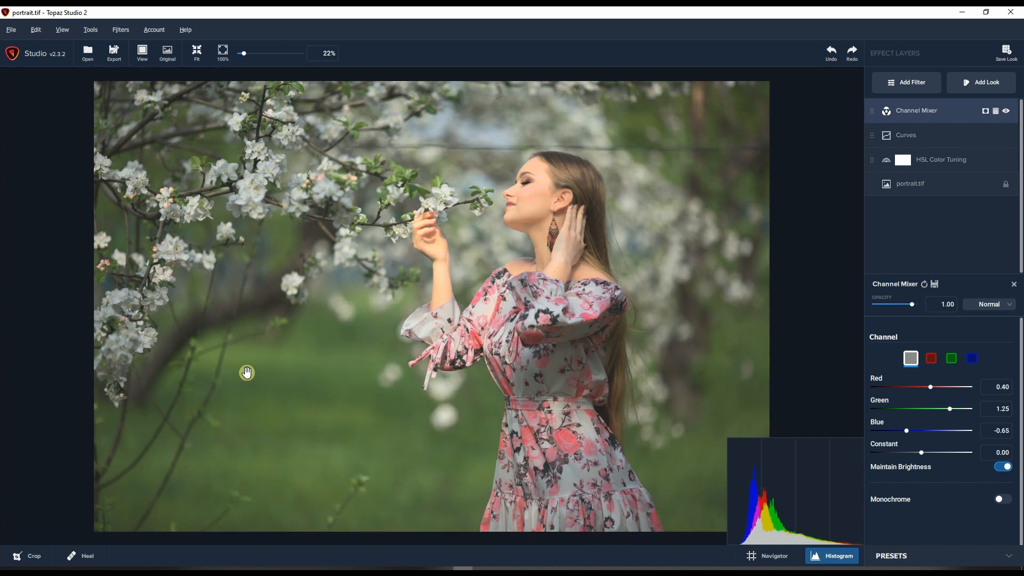
click(931, 363)
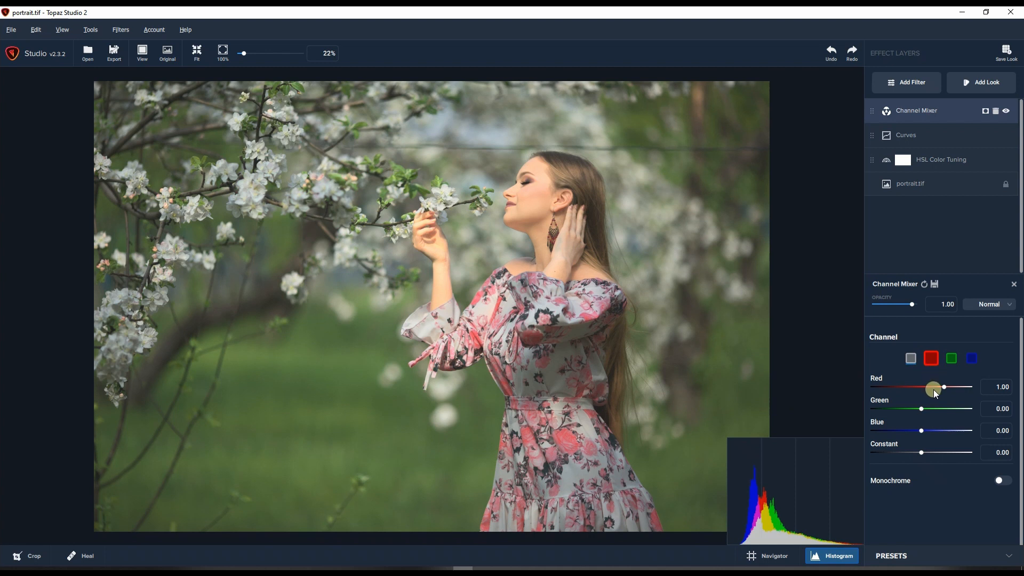
drag(944, 389, 923, 392)
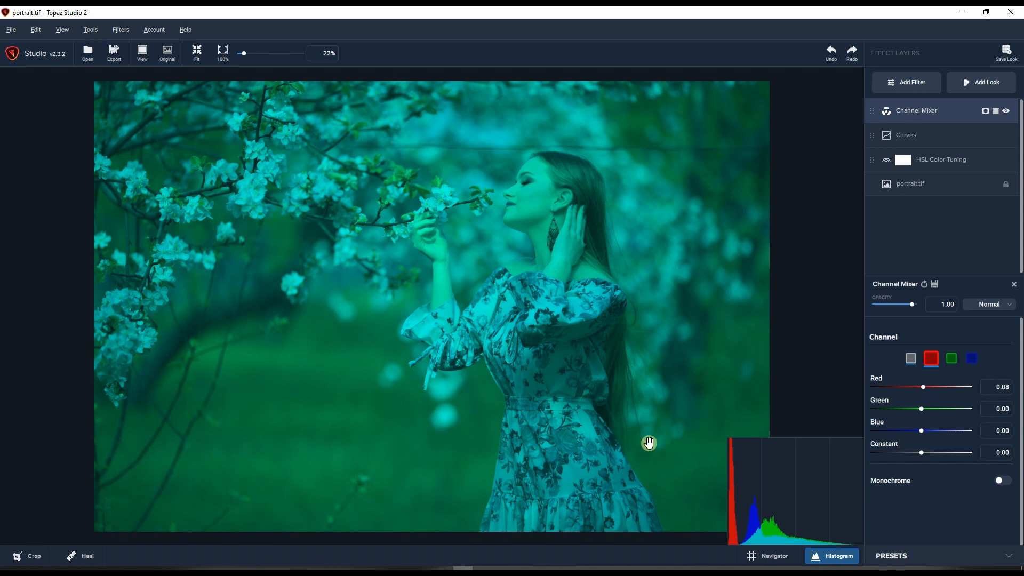
drag(923, 387, 957, 388)
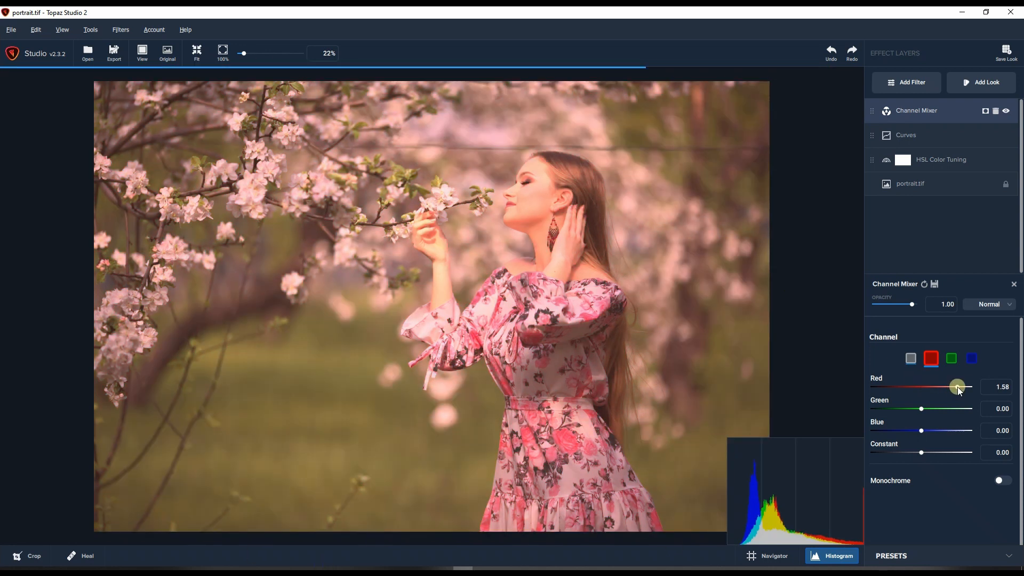
click(995, 111)
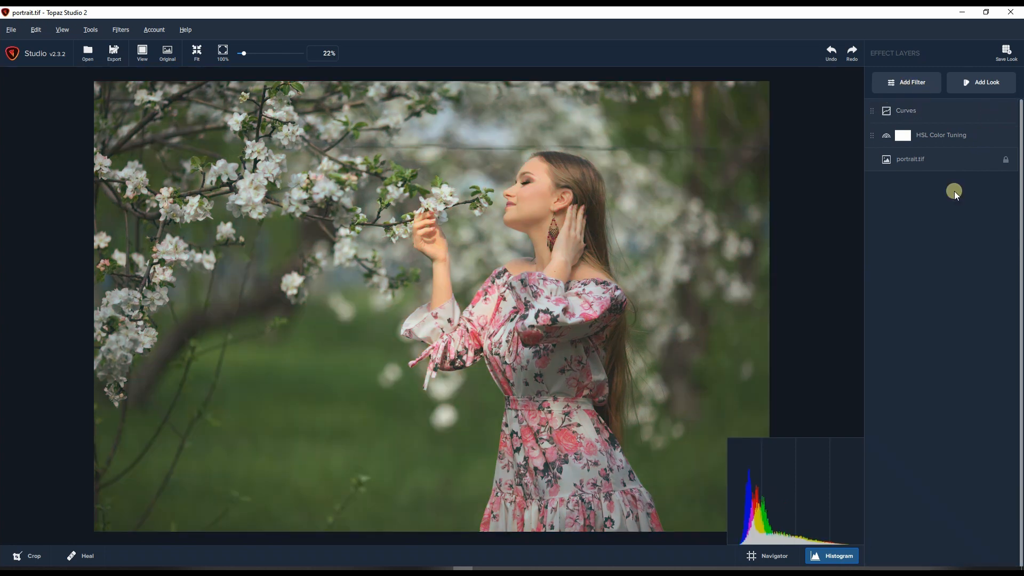
Add a Dual Tone filter and raise its Highlight Color to warm the image
mouse_move(945, 112)
click(910, 82)
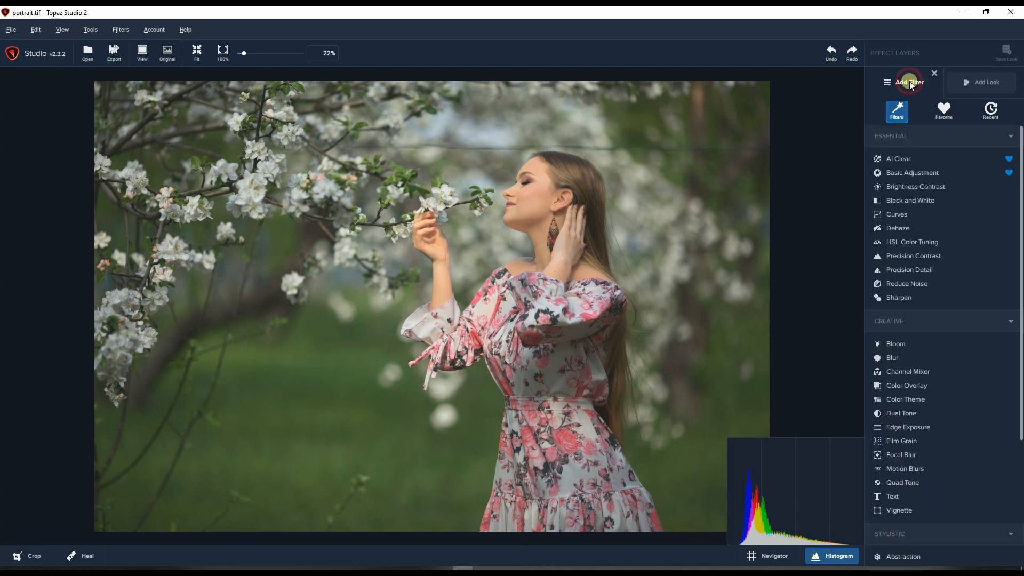
click(911, 415)
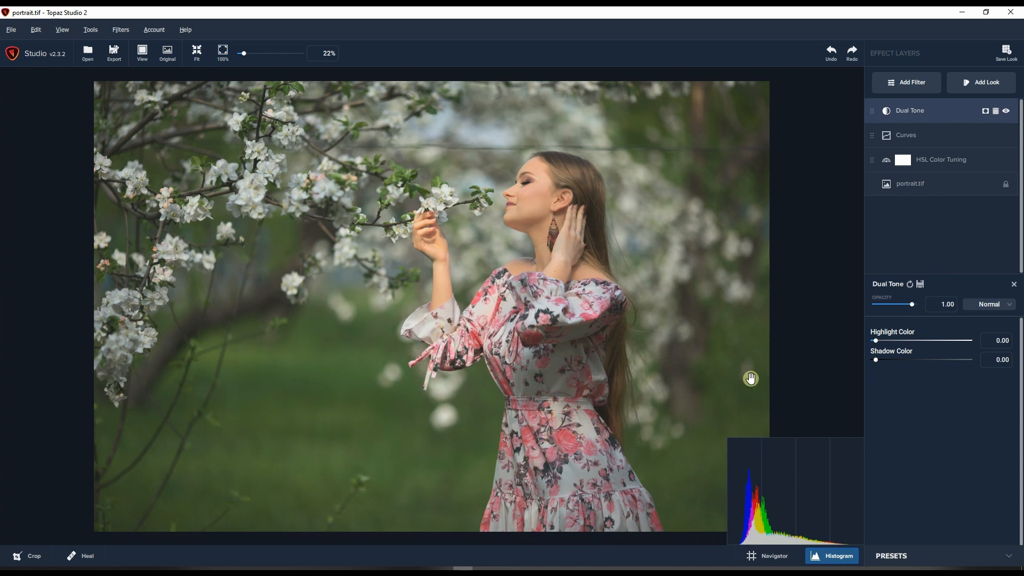
drag(893, 344, 928, 340)
Add a fully black mask to the Dual Tone layer and set the mask brush transparency to 0.90
click(985, 111)
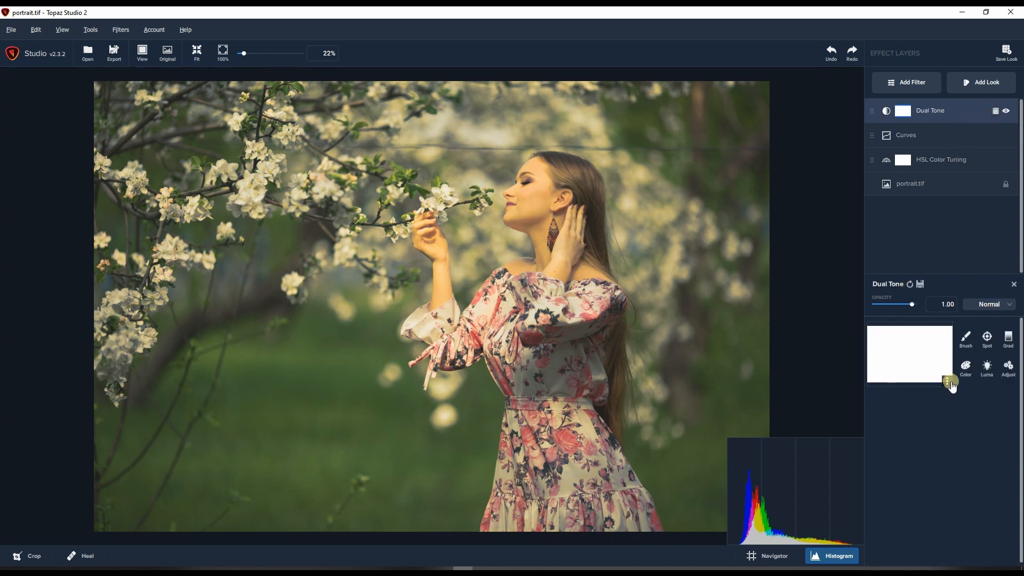
click(947, 383)
click(933, 429)
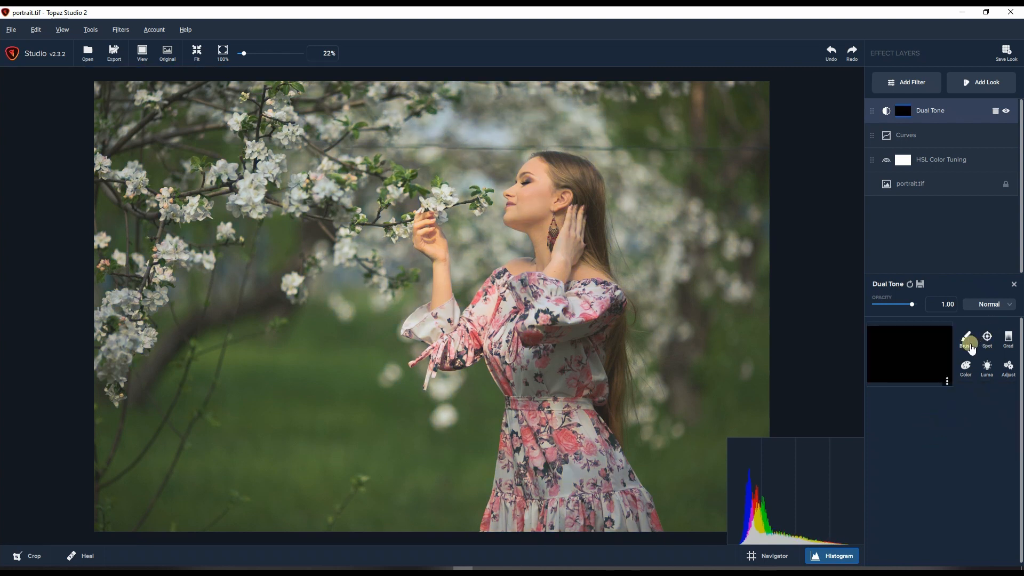
click(970, 344)
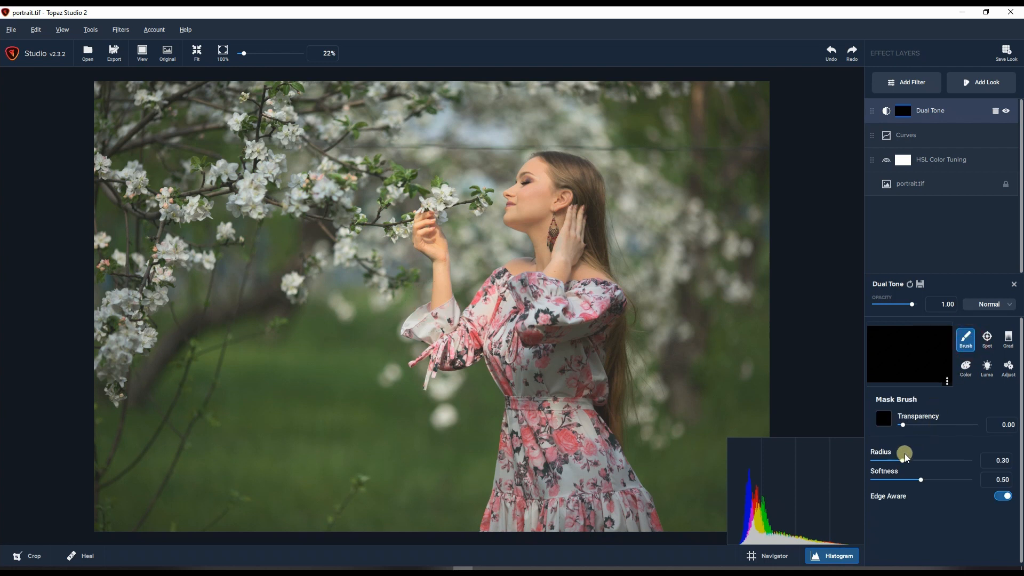
drag(907, 426, 955, 425)
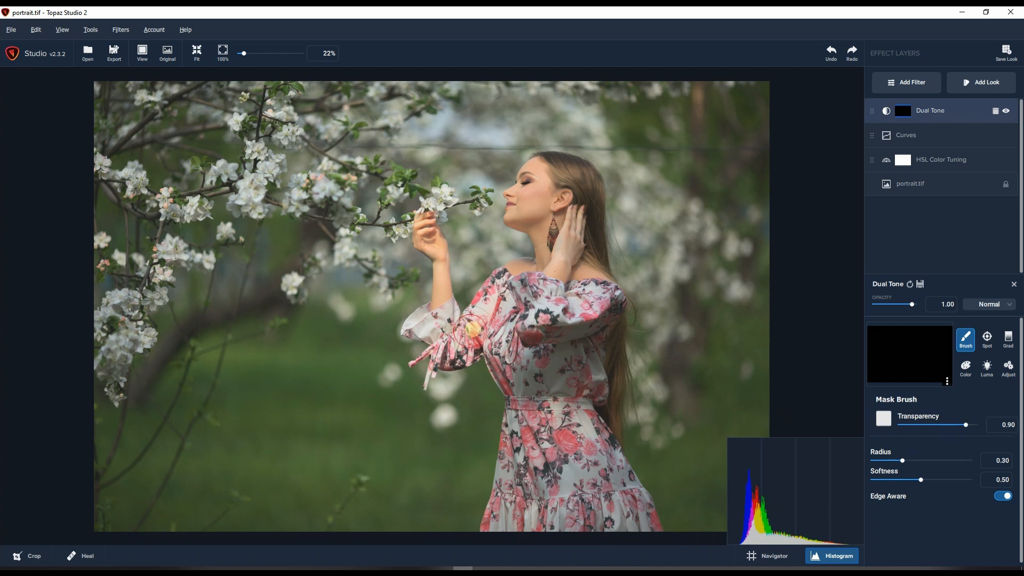
Paint the Dual Tone effect onto the woman's dress and toggle the layer off and on to compare
click(493, 312)
mouse_move(494, 312)
mouse_down()
mouse_move(458, 340)
mouse_move(503, 304)
mouse_move(581, 308)
mouse_move(524, 353)
mouse_move(583, 357)
mouse_move(576, 410)
mouse_move(593, 467)
mouse_move(634, 515)
mouse_move(502, 525)
mouse_move(527, 412)
mouse_move(511, 358)
mouse_move(550, 397)
mouse_move(542, 489)
mouse_move(560, 493)
mouse_move(560, 469)
mouse_up()
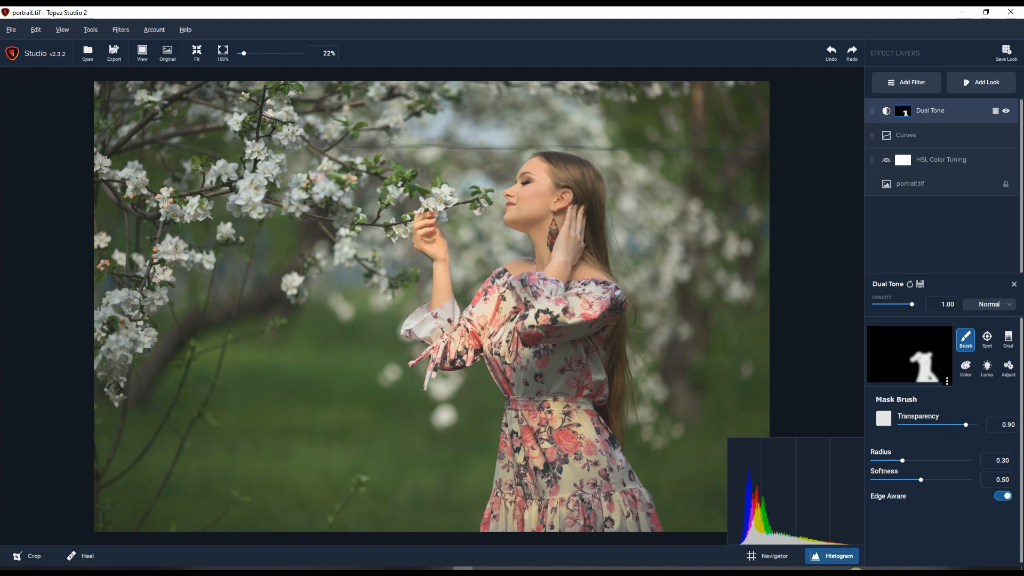
click(1005, 112)
click(1006, 112)
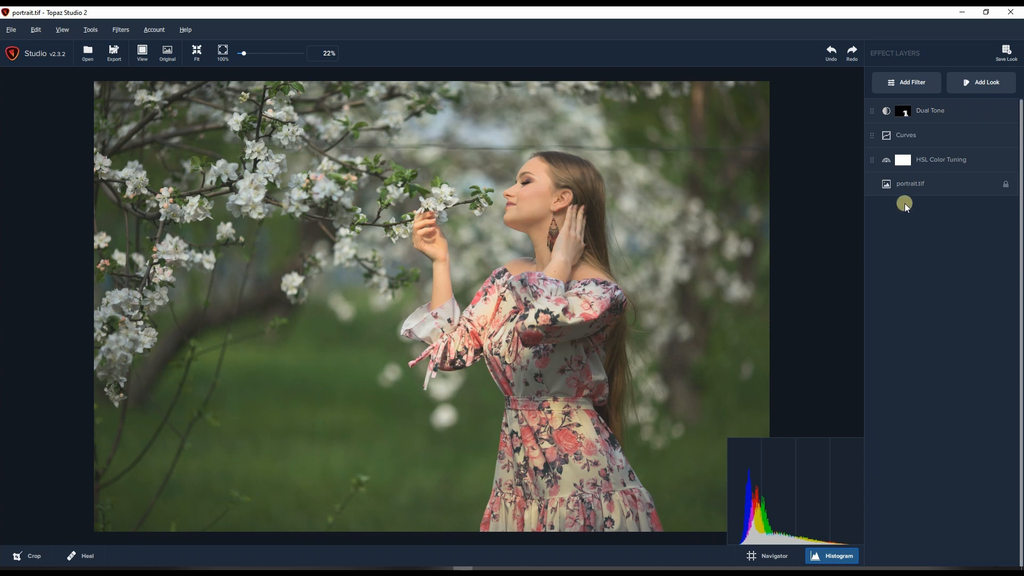
Add a Color Overlay filter in orange #ff902f and set its blend mode to Overlay
click(909, 86)
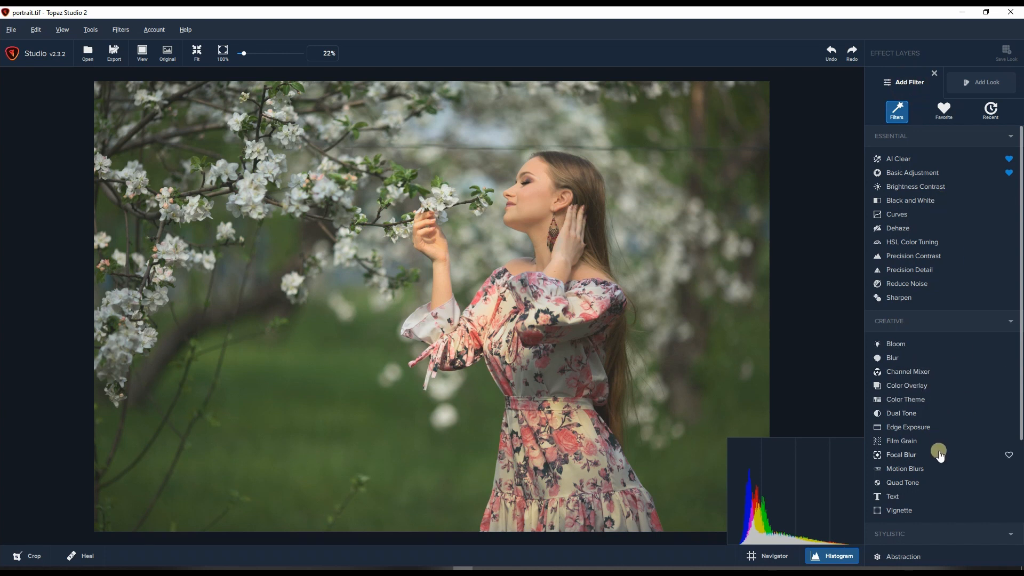
click(928, 391)
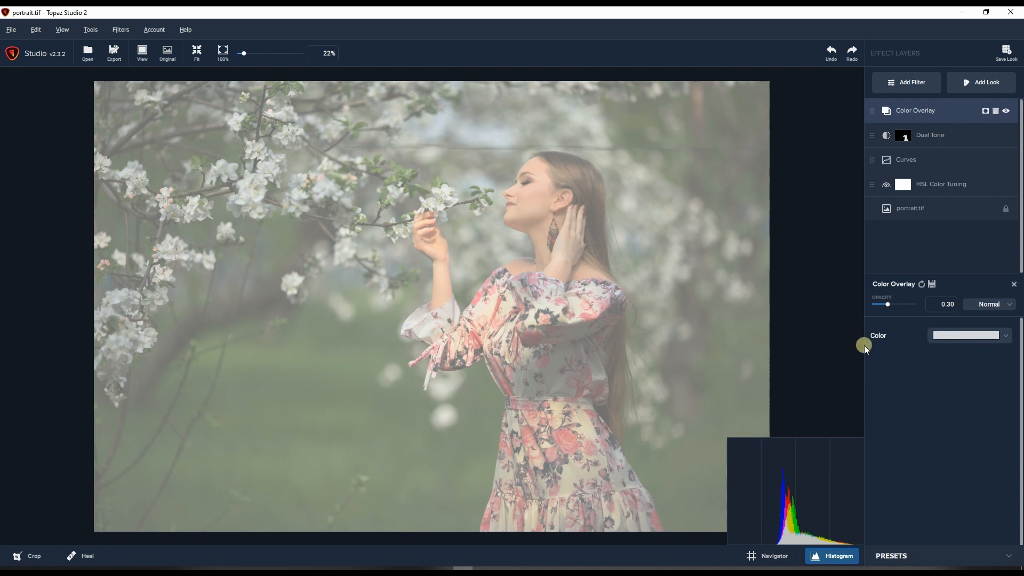
click(923, 336)
drag(555, 248, 554, 216)
drag(550, 171, 905, 94)
drag(908, 177, 966, 129)
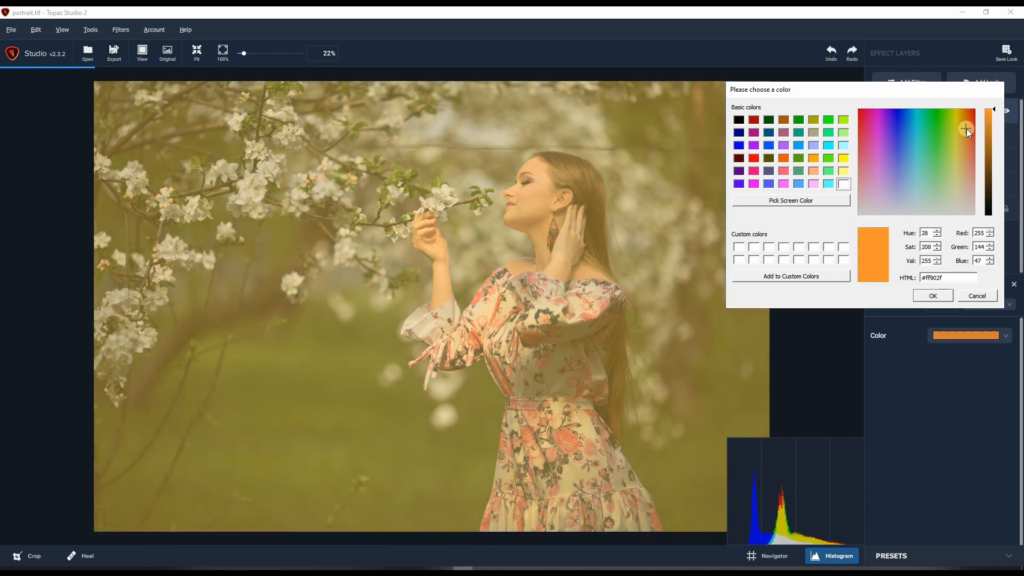
click(934, 296)
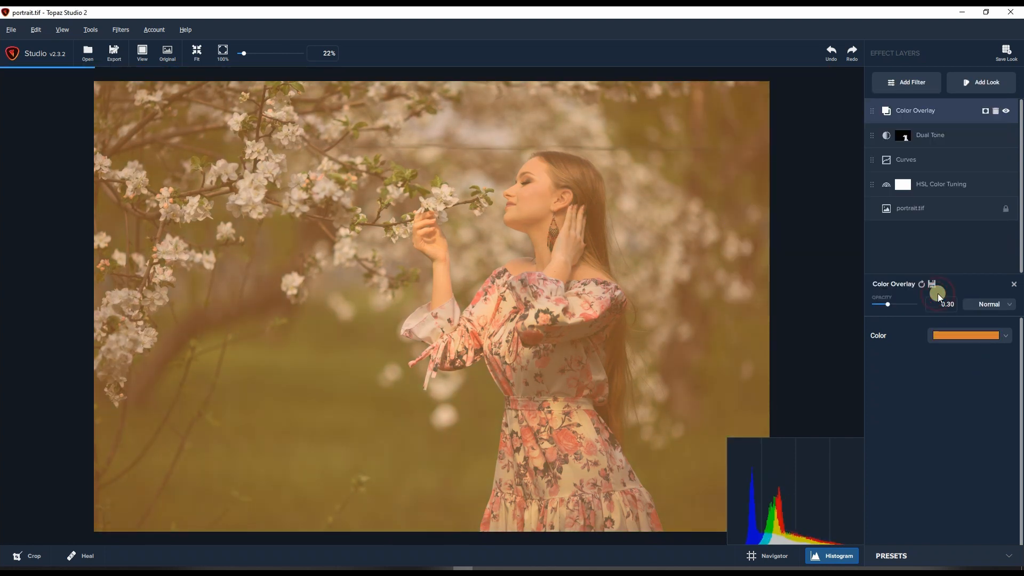
click(987, 305)
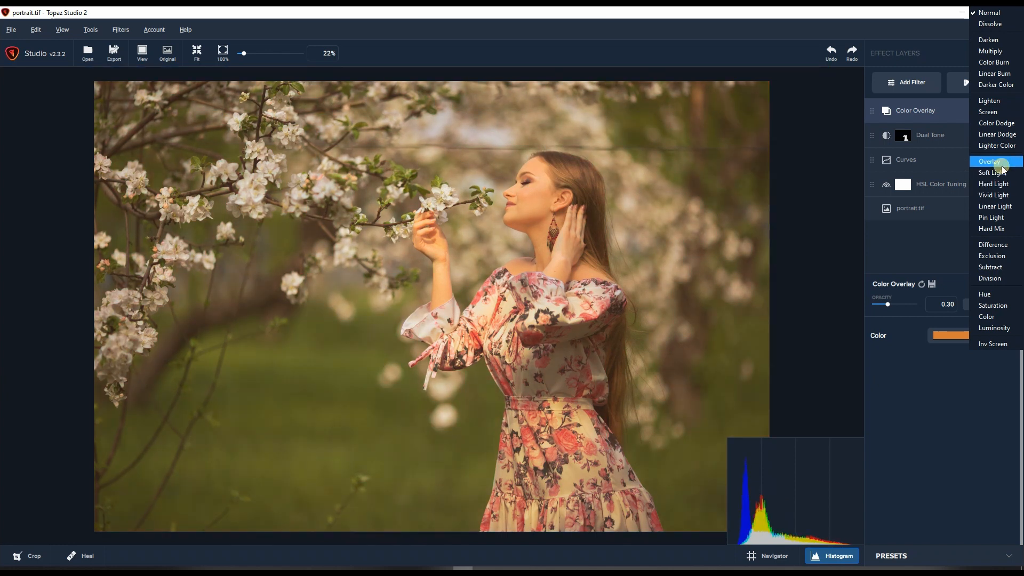
click(1001, 166)
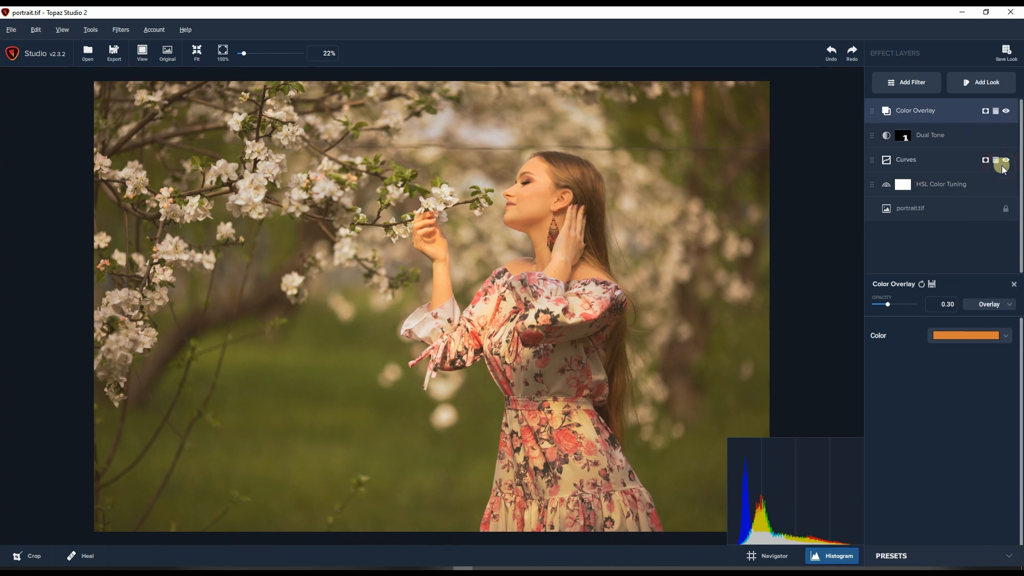
Mask the Color Overlay with a spot selection stretched into a tall ellipse around the woman and her raised arm
click(984, 110)
click(987, 338)
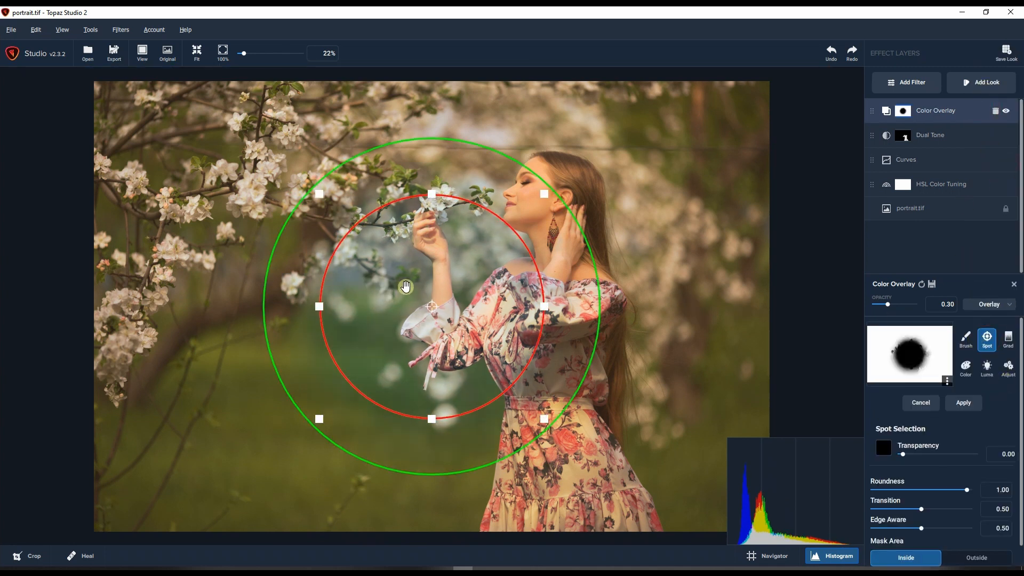
drag(433, 308, 530, 225)
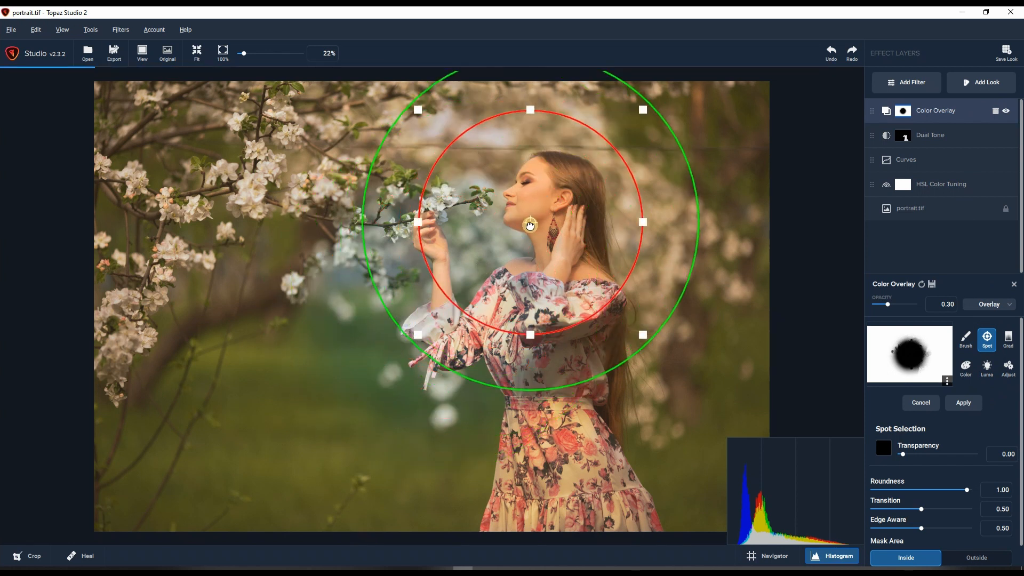
drag(530, 335, 480, 475)
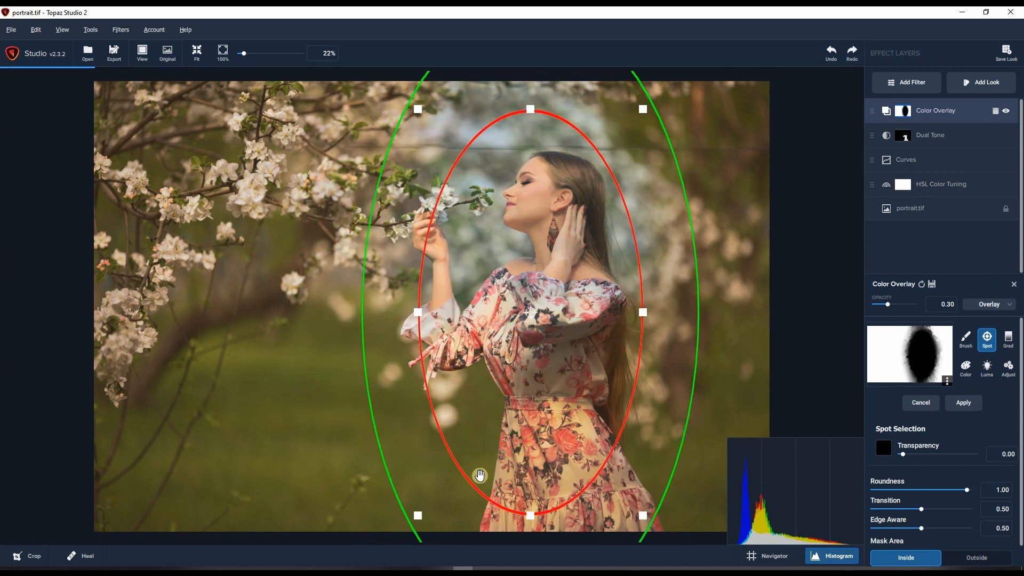
drag(418, 312, 381, 312)
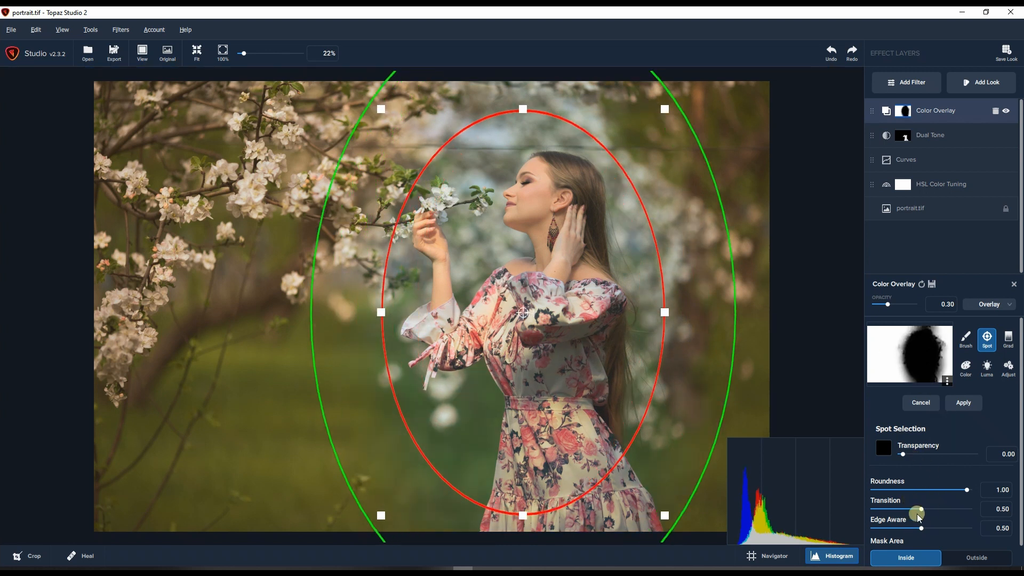
Set the spot mask's Transition to 0.94 and lower the Color Overlay opacity to 0.17
drag(927, 511, 961, 510)
click(875, 307)
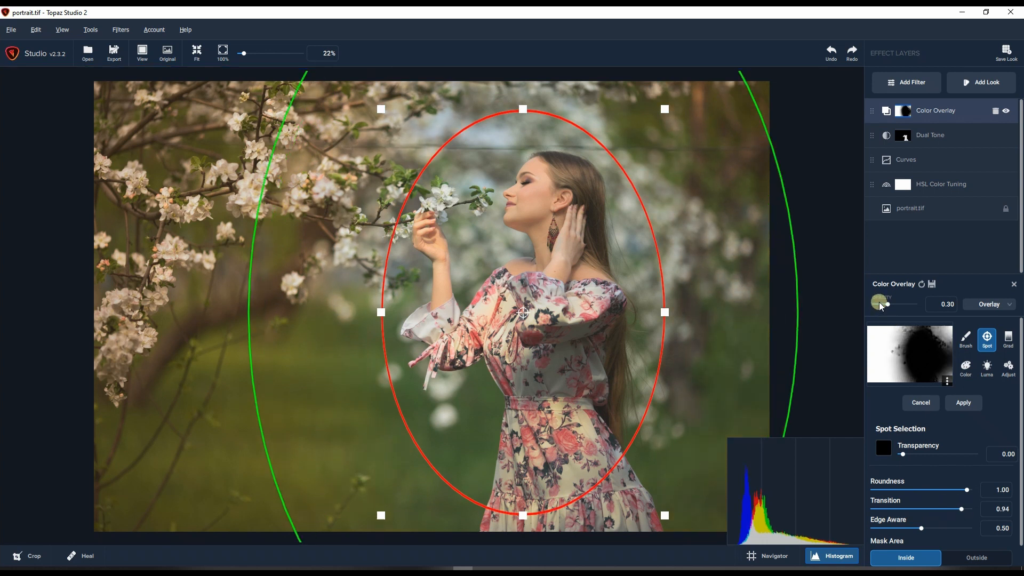
drag(879, 302, 882, 303)
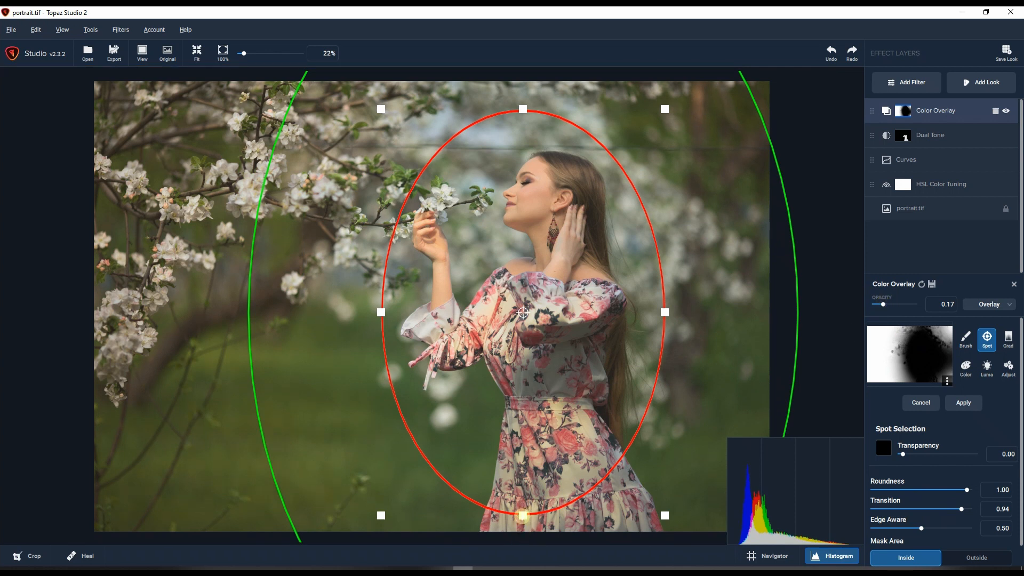
Stretch the Color Overlay's spot mask down past the image's lower edge, widen it slightly, and return to the filter's settings
drag(522, 515, 527, 572)
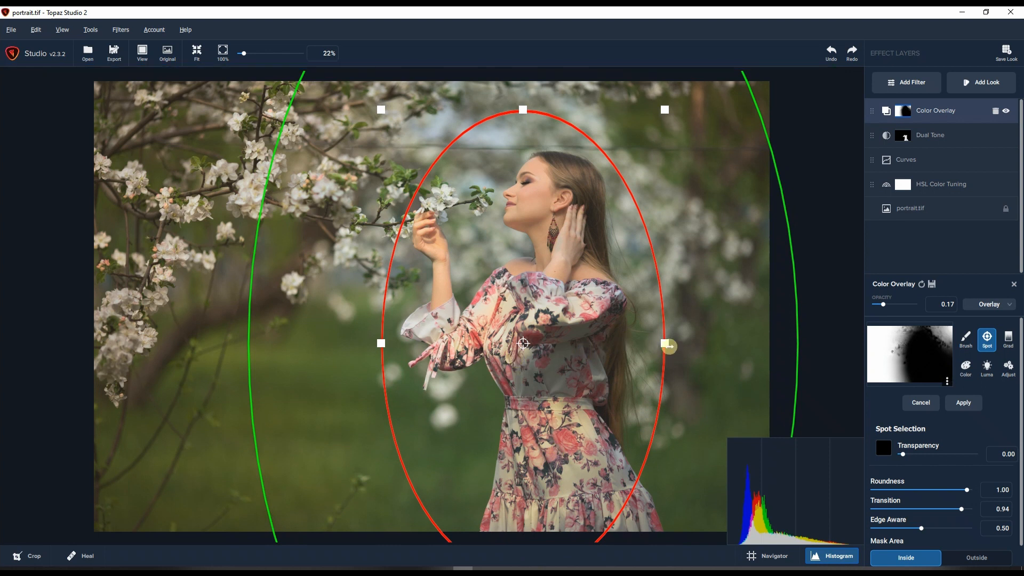
drag(670, 346, 685, 344)
click(944, 116)
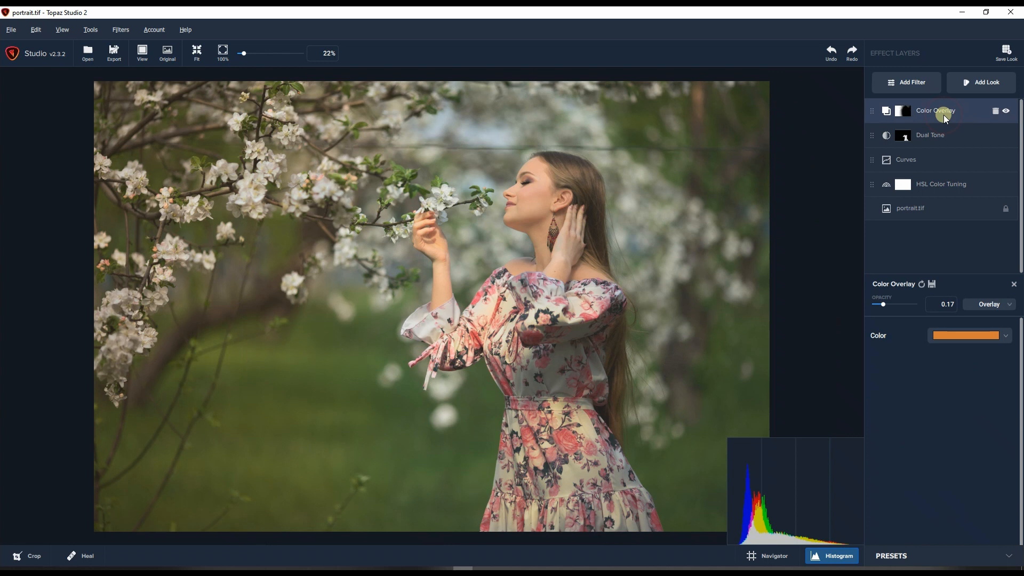
Add a second HSL Color Tuning filter and give it a fully black mask
click(906, 82)
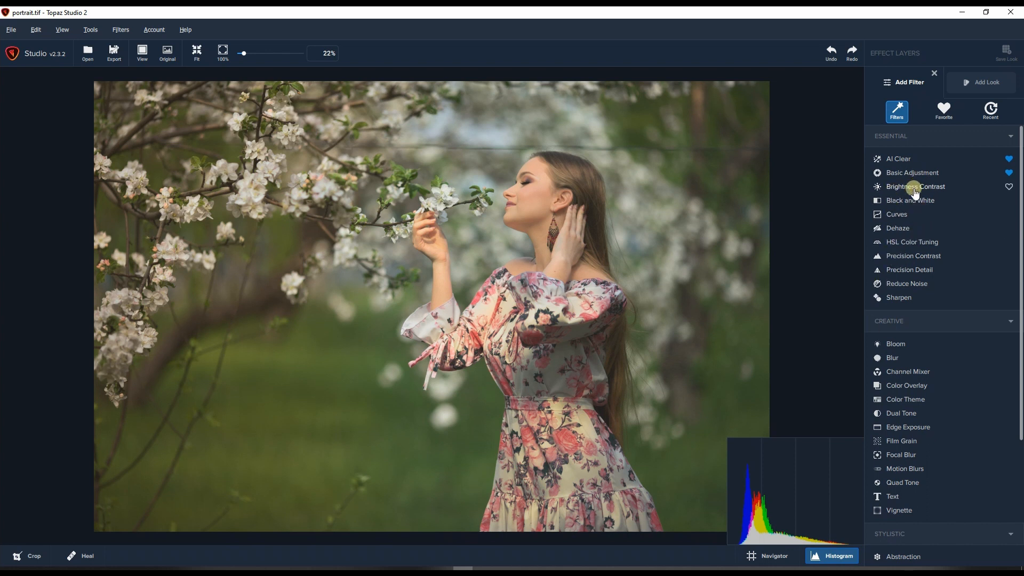
click(910, 243)
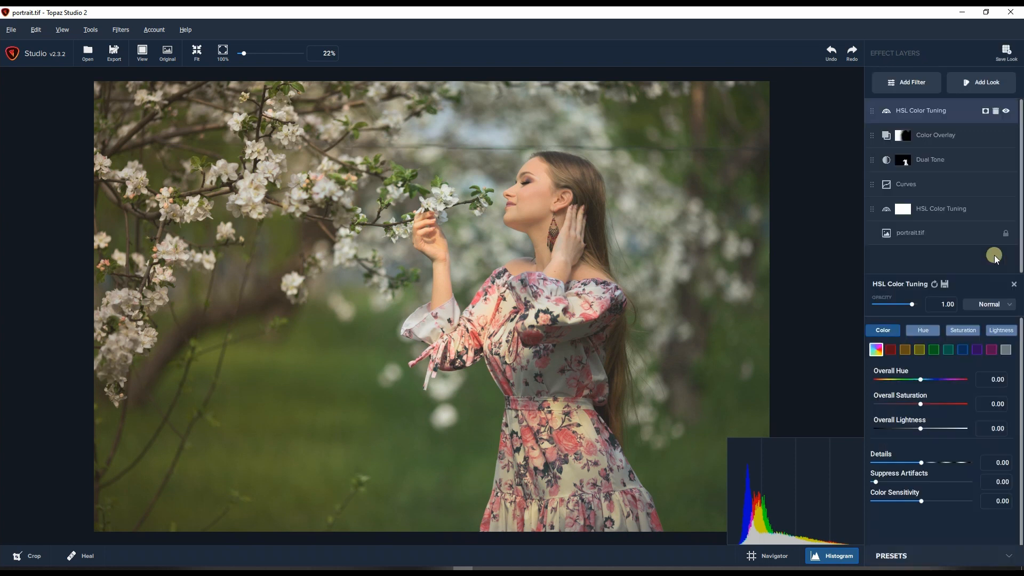
click(981, 114)
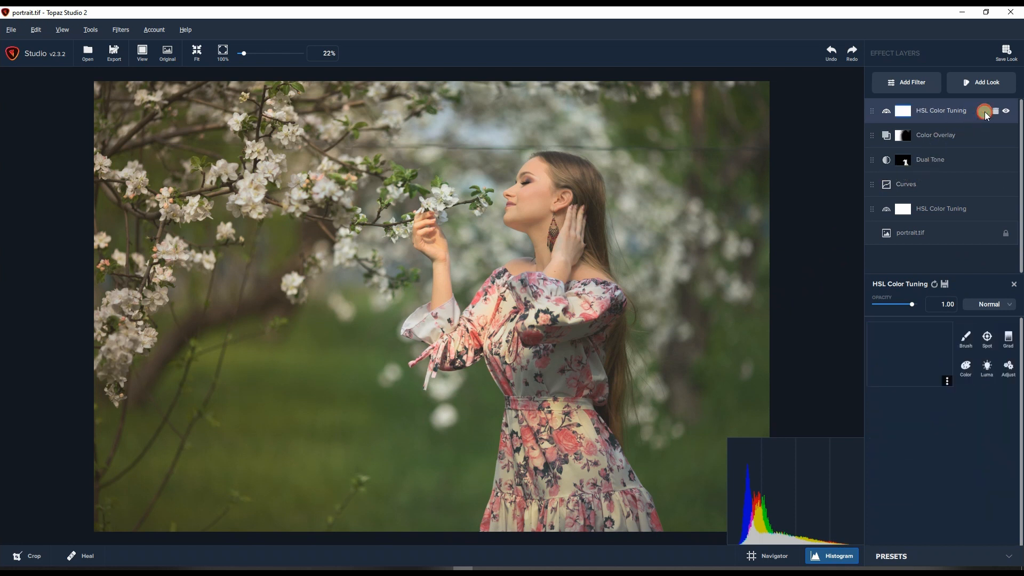
right_click(947, 385)
click(937, 433)
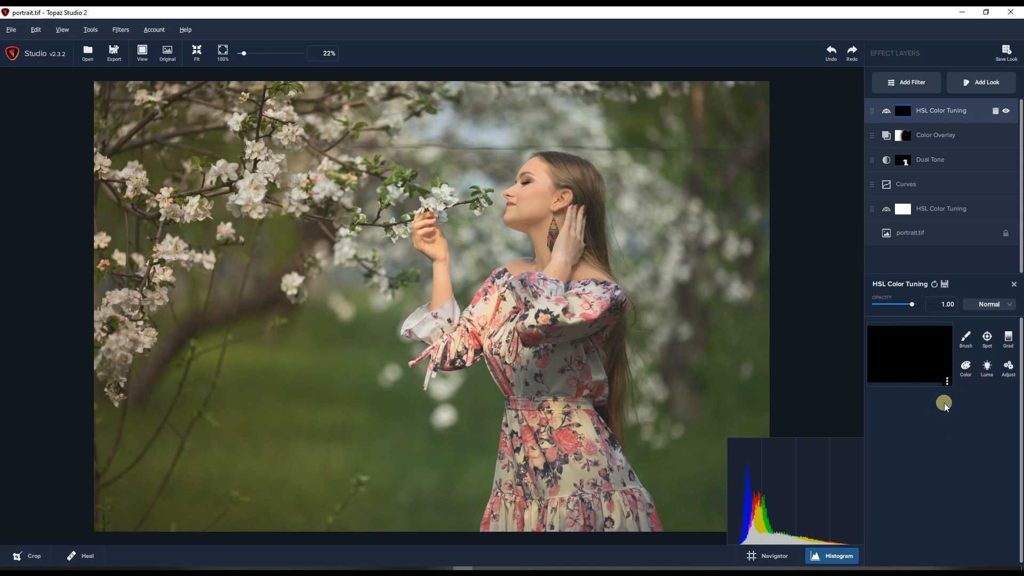
Paint the woman's dress into the HSL Color Tuning mask with a brush transparency of 0.76
click(970, 343)
mouse_move(932, 428)
mouse_down()
mouse_move(965, 430)
mouse_move(948, 437)
mouse_up()
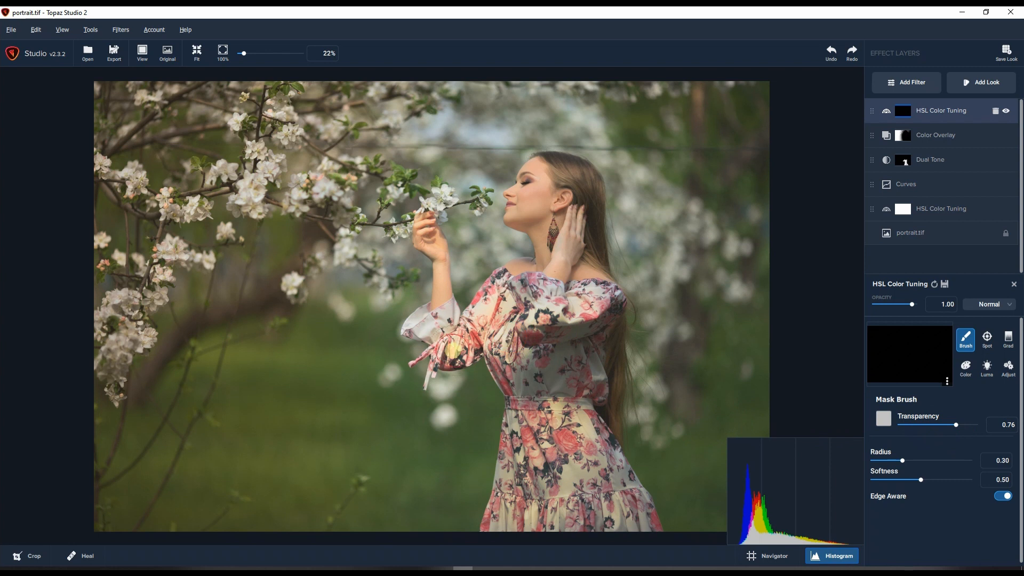
mouse_move(425, 332)
mouse_down()
mouse_move(446, 356)
mouse_move(501, 287)
mouse_move(569, 312)
mouse_move(594, 300)
mouse_move(566, 336)
mouse_move(503, 342)
mouse_move(513, 435)
mouse_move(500, 529)
mouse_move(523, 514)
mouse_move(561, 351)
mouse_move(590, 320)
mouse_move(577, 416)
mouse_move(634, 513)
mouse_move(631, 527)
mouse_move(582, 519)
mouse_move(576, 448)
mouse_move(552, 522)
mouse_move(543, 374)
mouse_move(526, 301)
mouse_up()
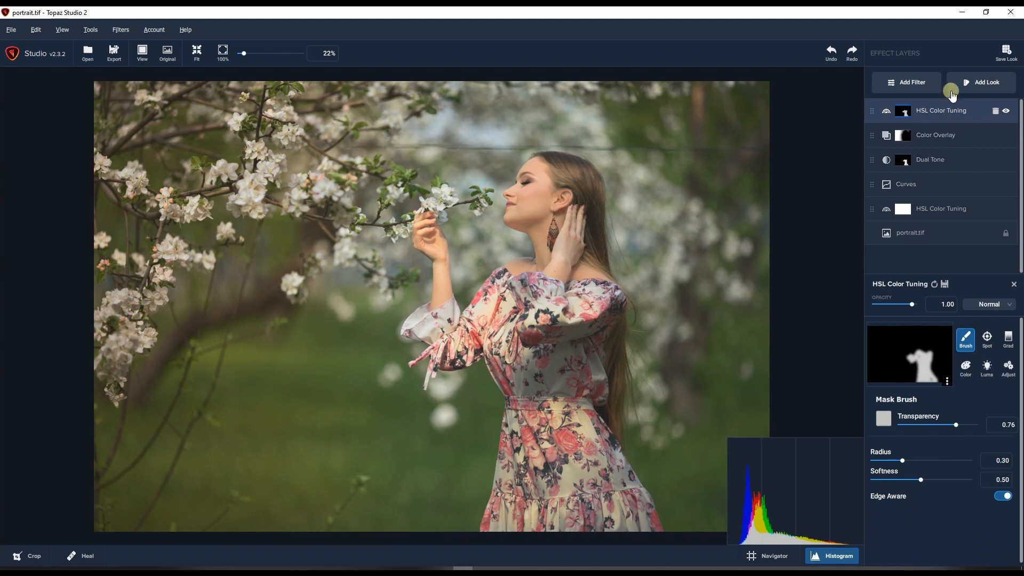
Raise the Red Saturation of the masked HSL Color Tuning filter to 0.71
click(944, 114)
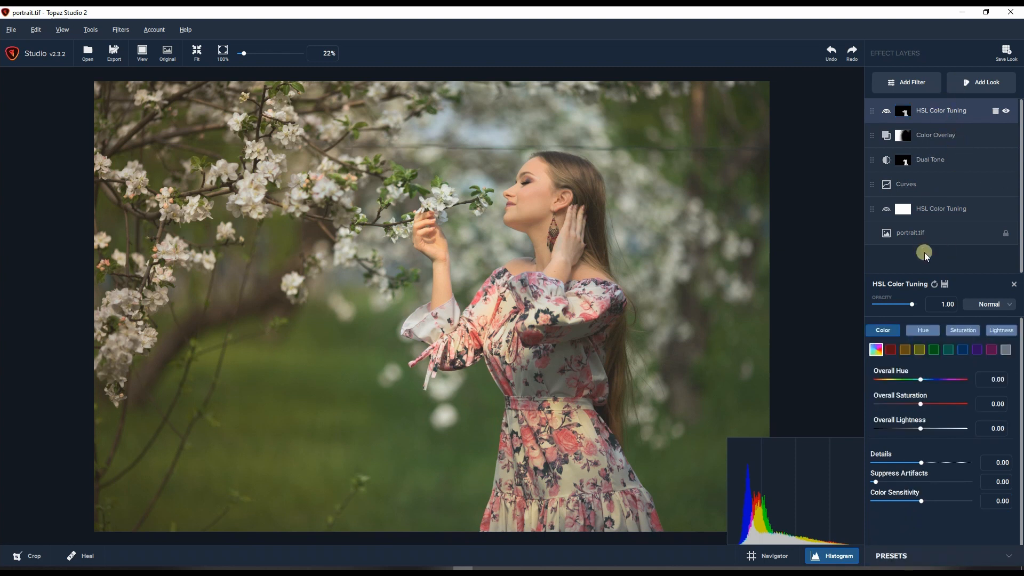
click(921, 352)
click(892, 351)
click(891, 351)
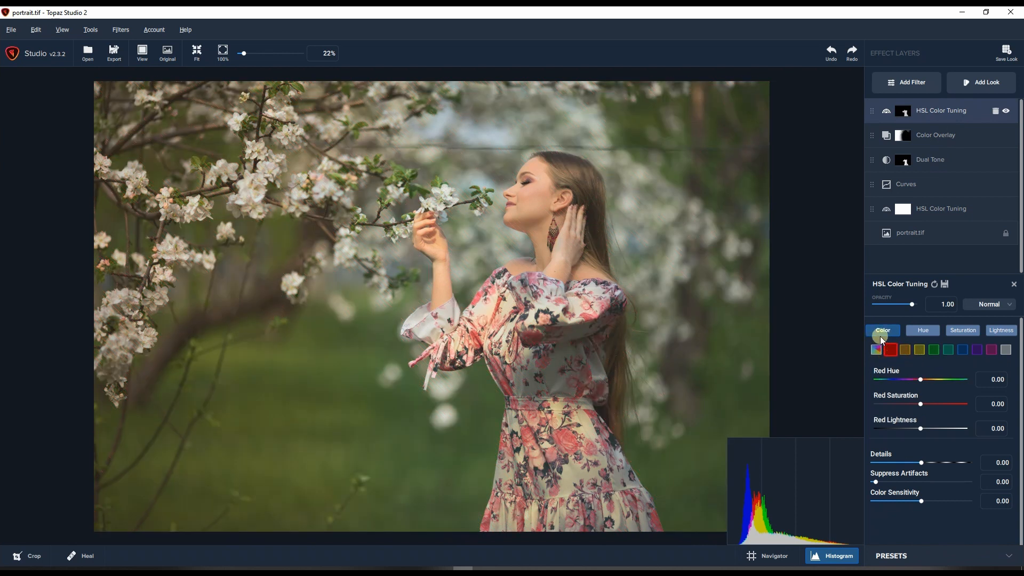
click(958, 333)
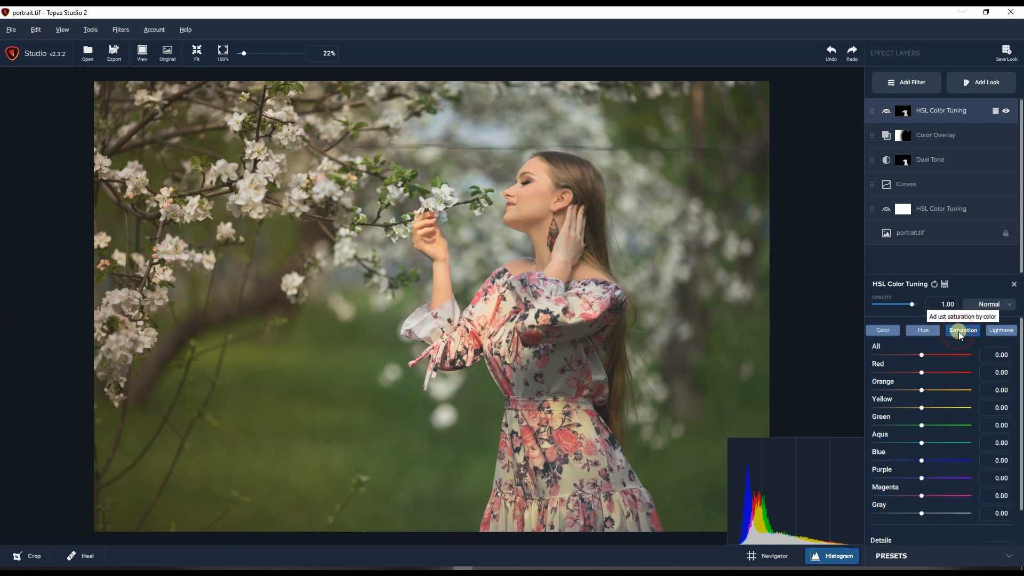
click(882, 331)
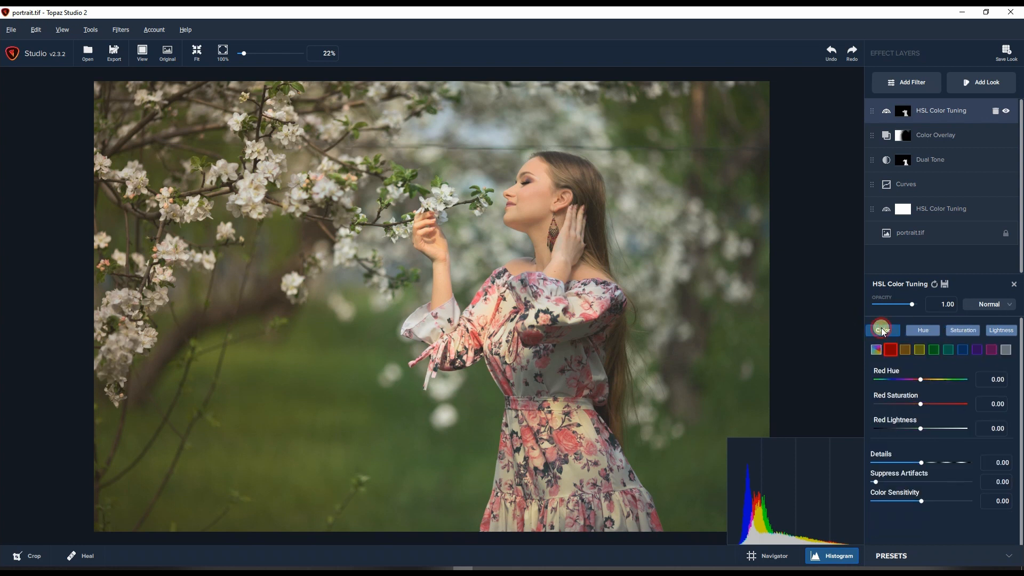
click(937, 405)
drag(945, 405, 949, 408)
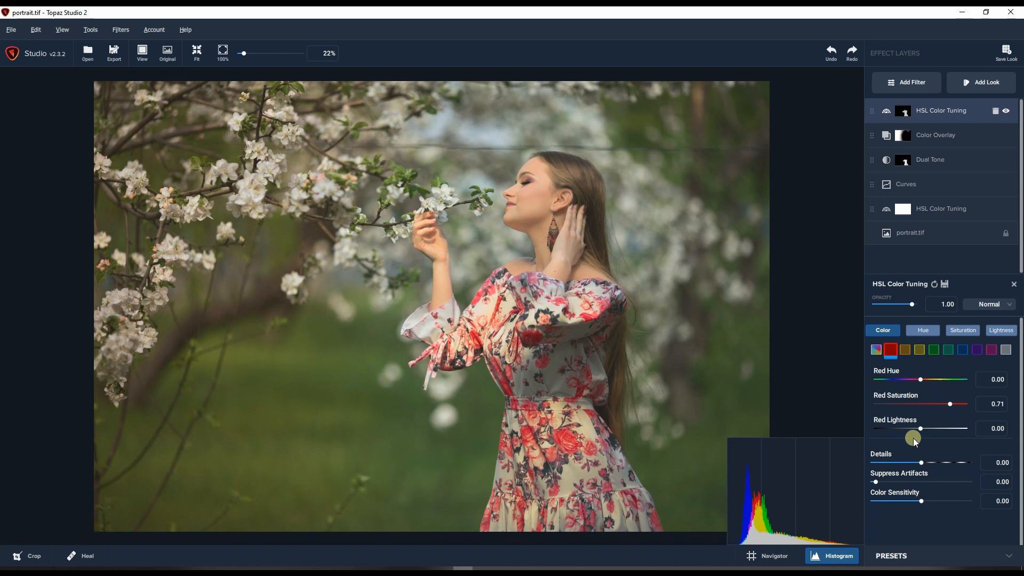
Add a Vignette filter and move its center to X 0.33, Y 0.04
click(908, 83)
scroll(912, 314, down, 4)
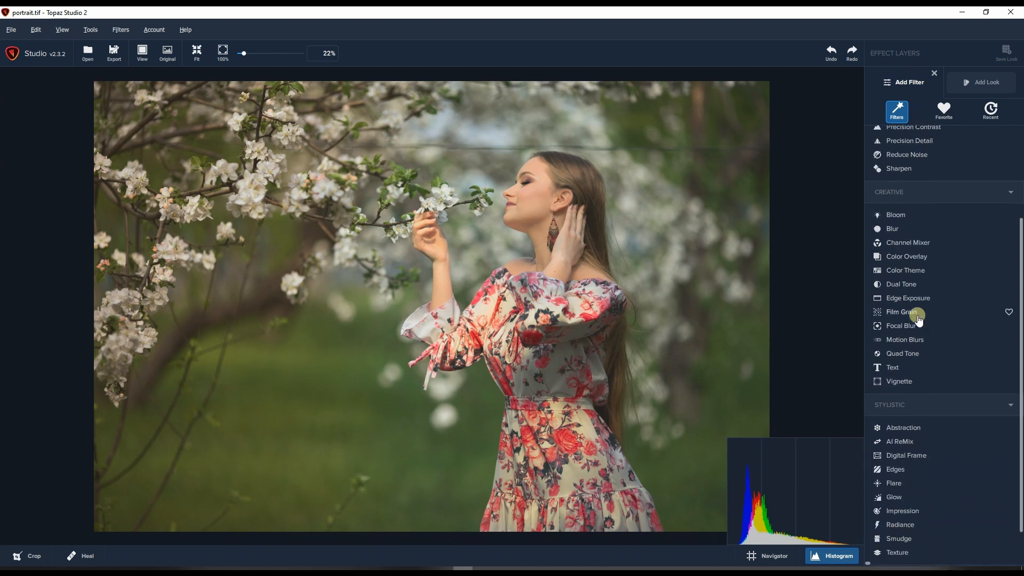
scroll(918, 320, down, 2)
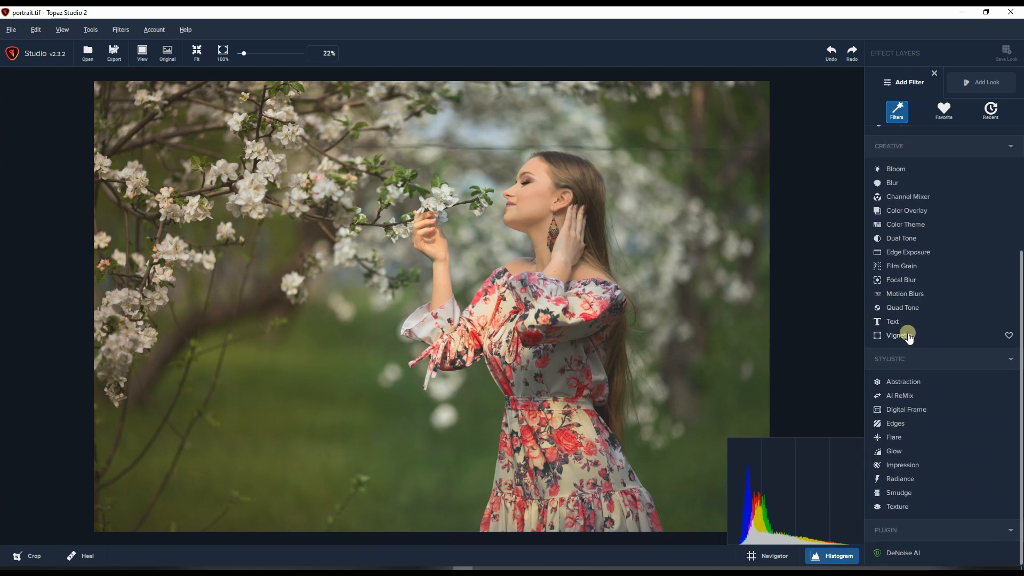
click(906, 335)
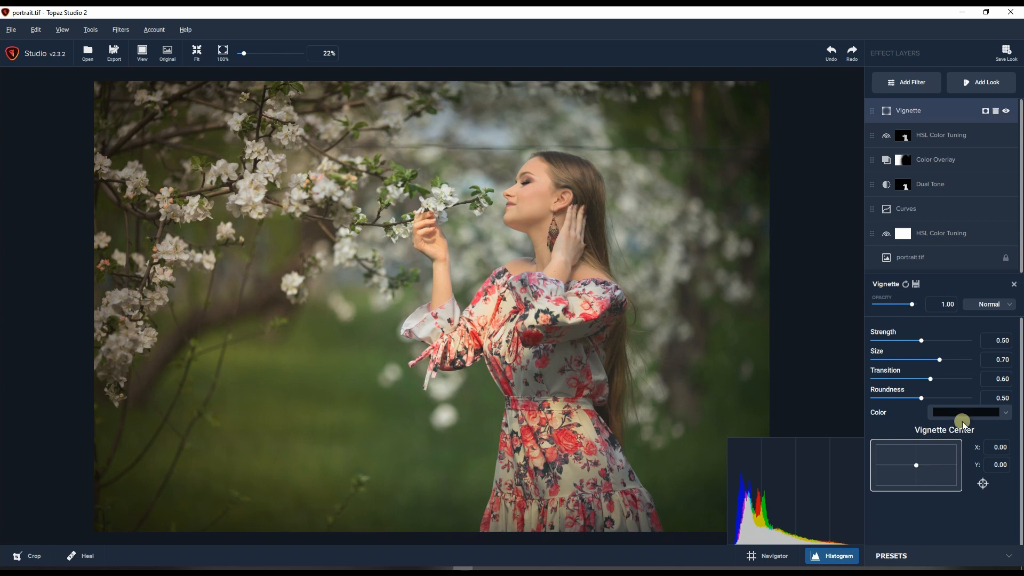
mouse_move(913, 465)
mouse_down()
mouse_move(933, 463)
mouse_move(900, 473)
mouse_move(928, 465)
mouse_up()
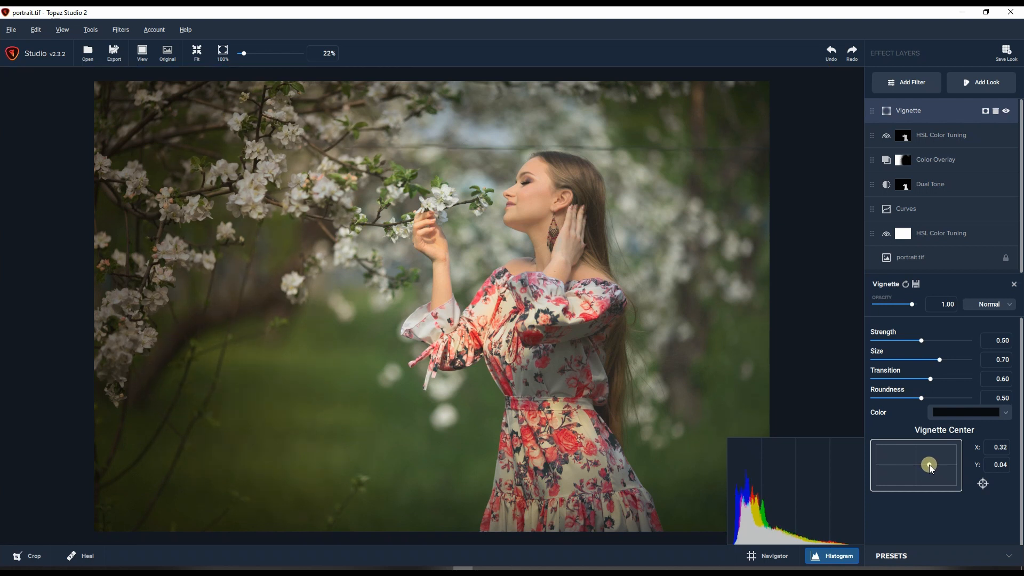
click(929, 465)
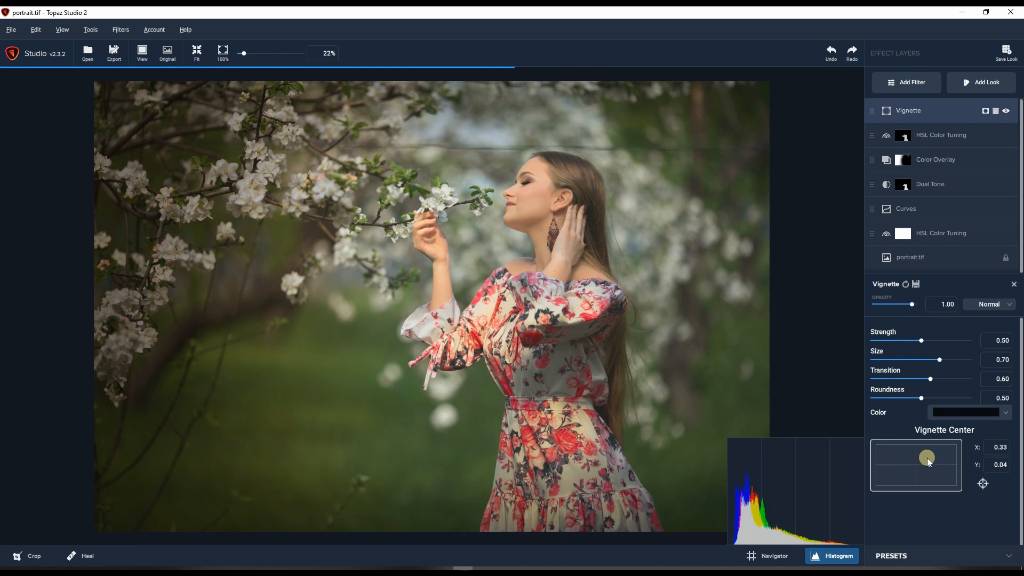
Change the vignette color to white #ffffff and lower the filter's opacity to 0.46
click(962, 419)
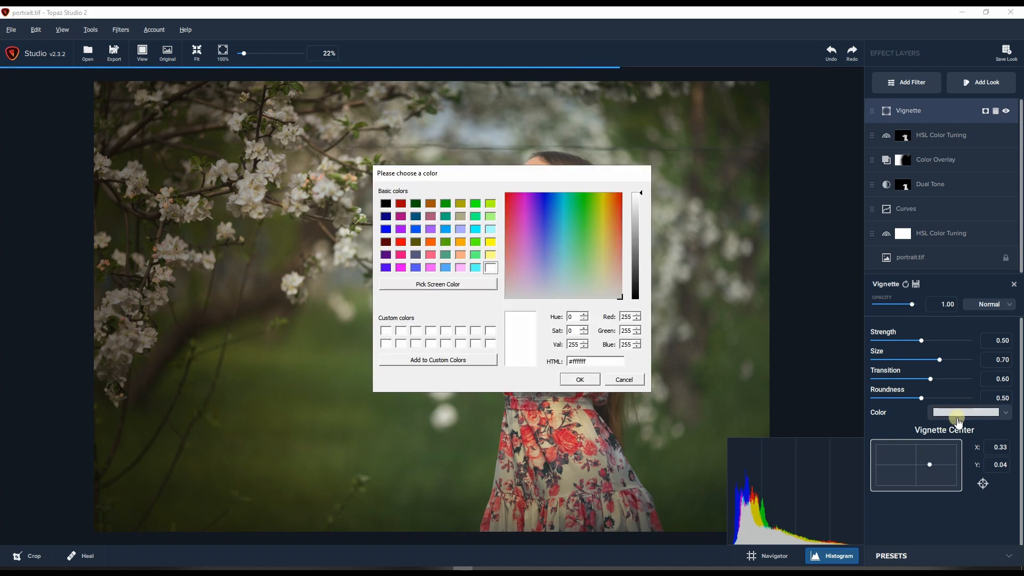
key(Return)
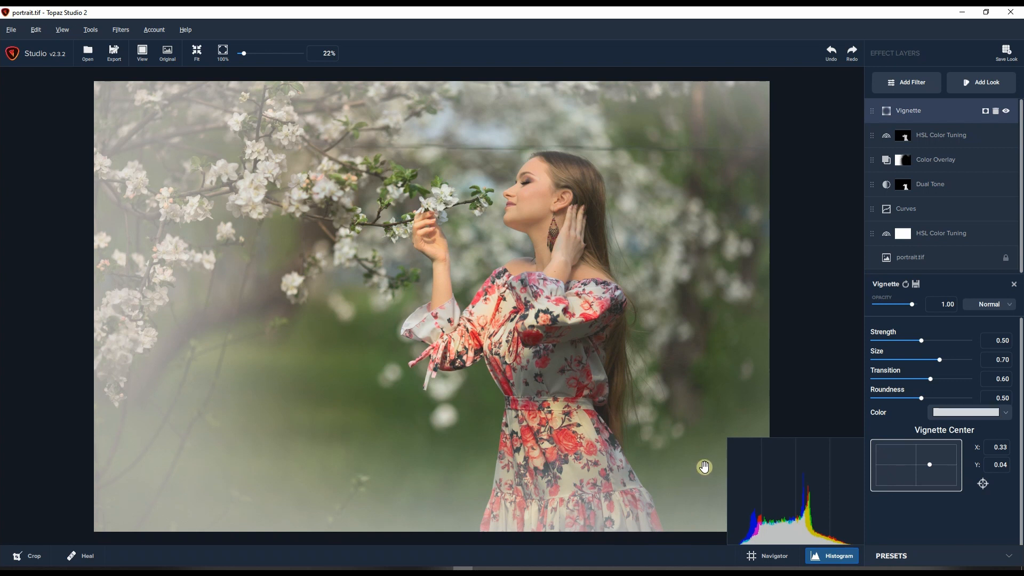
drag(888, 297, 895, 305)
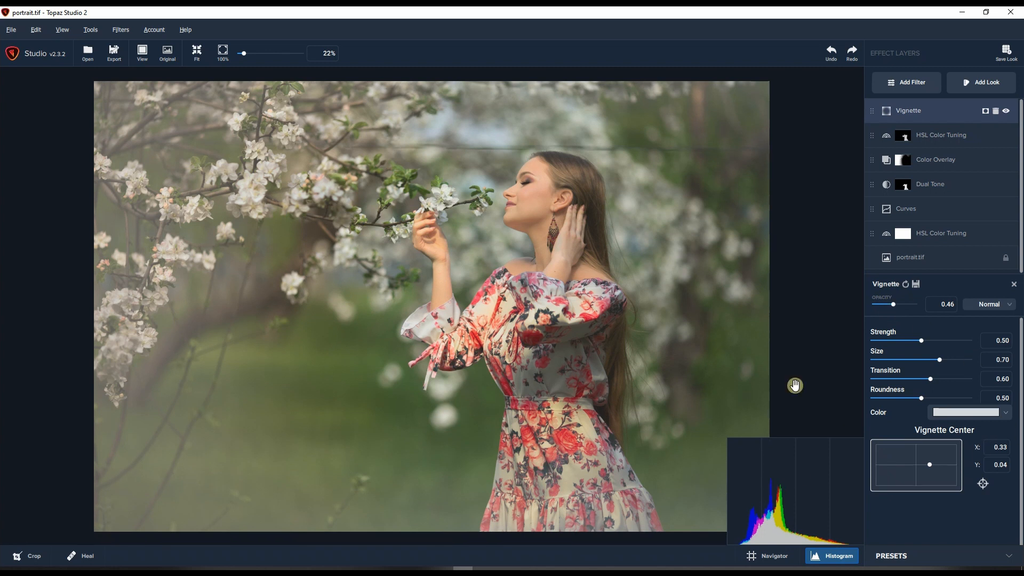
Shift the vignette center slightly further toward the woman's side of the image
click(929, 463)
drag(930, 463, 930, 463)
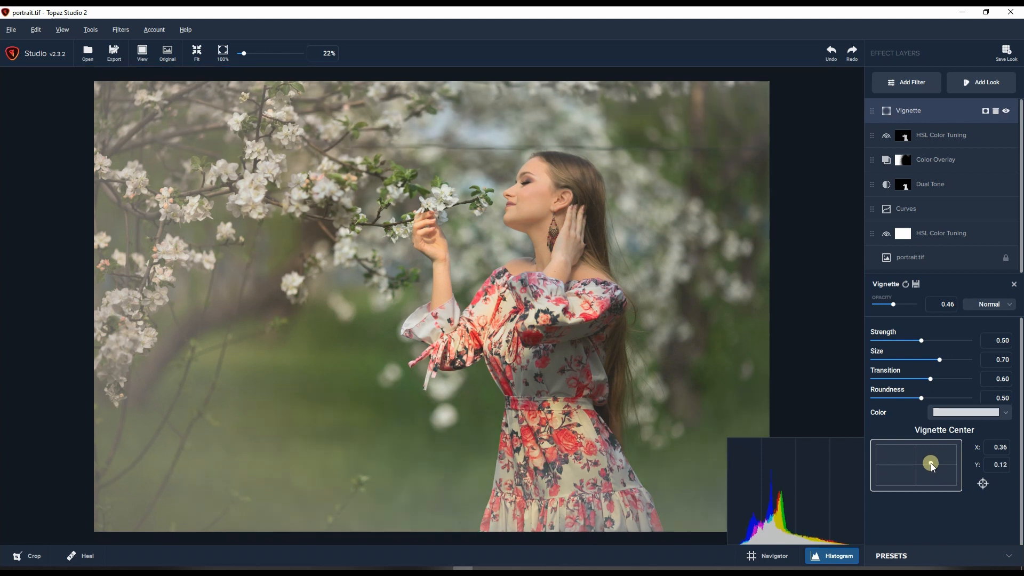
drag(930, 463, 935, 464)
Add a Text filter and replace the sample text with "TOPAZ STUDIO 2"
click(901, 82)
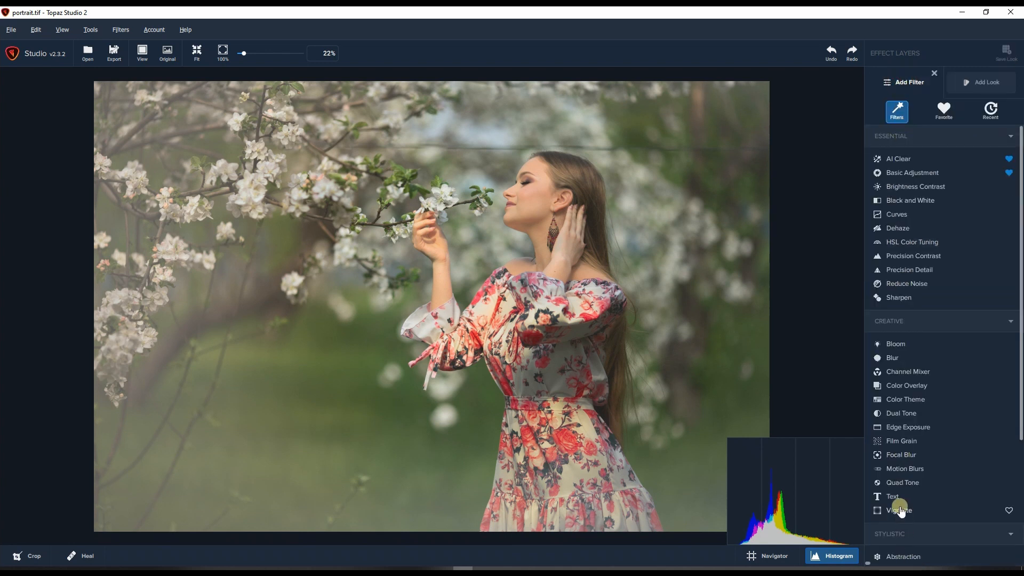
click(898, 497)
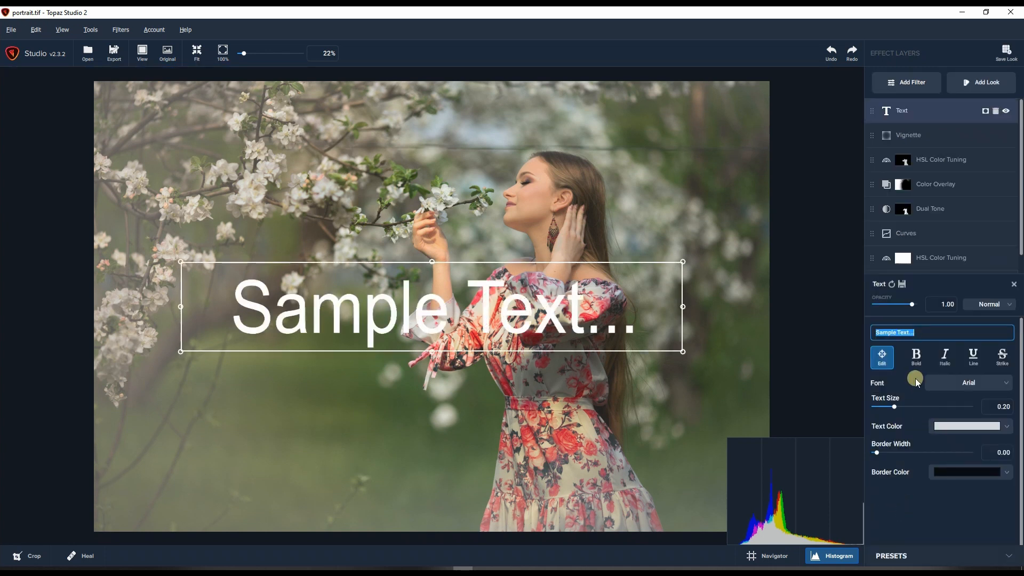
text(TOPAZ S)
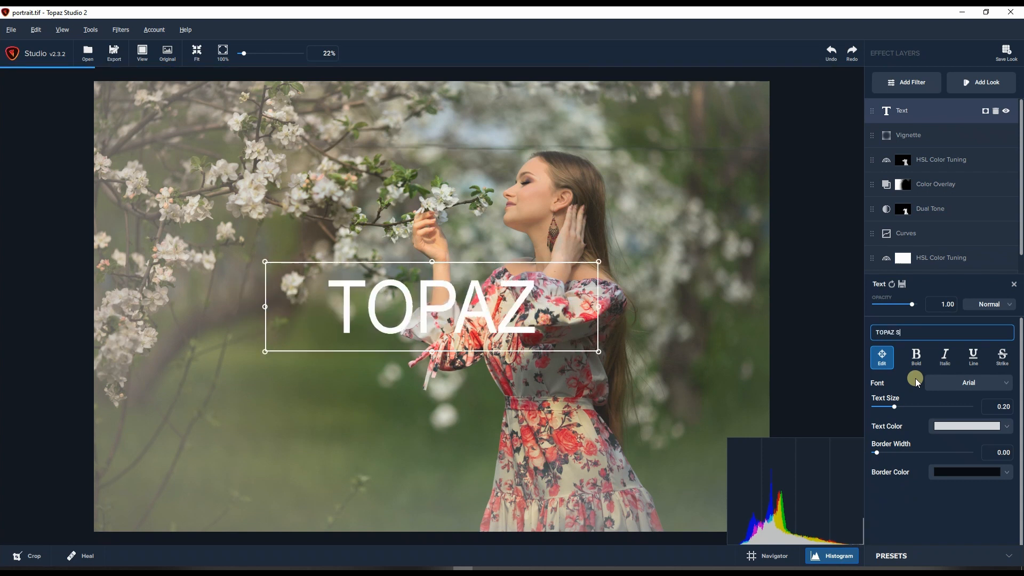
text(TUDIO 2)
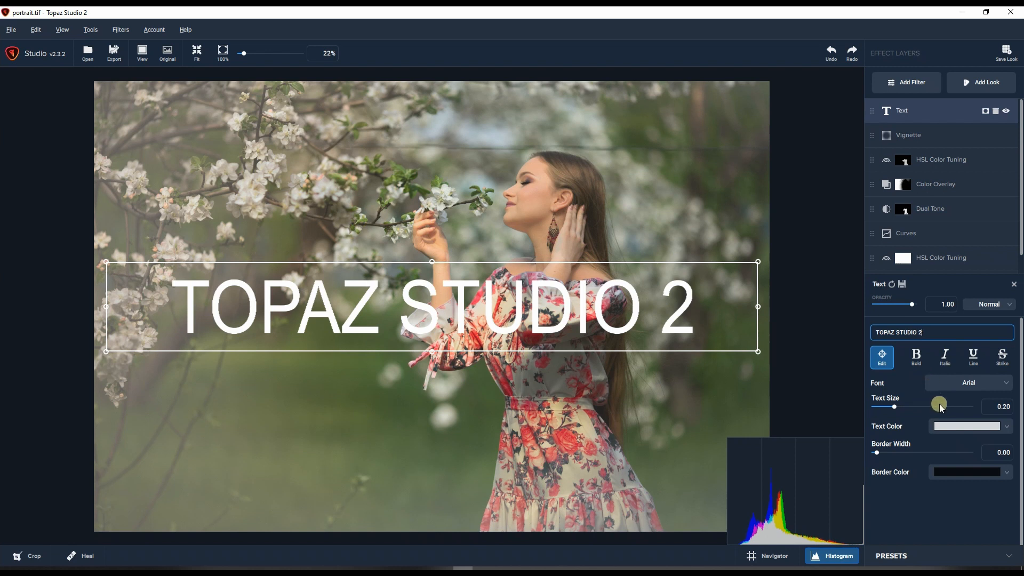
Browse the available fonts for the "TOPAZ STUDIO 2" text and set it to Impact
click(960, 382)
click(947, 382)
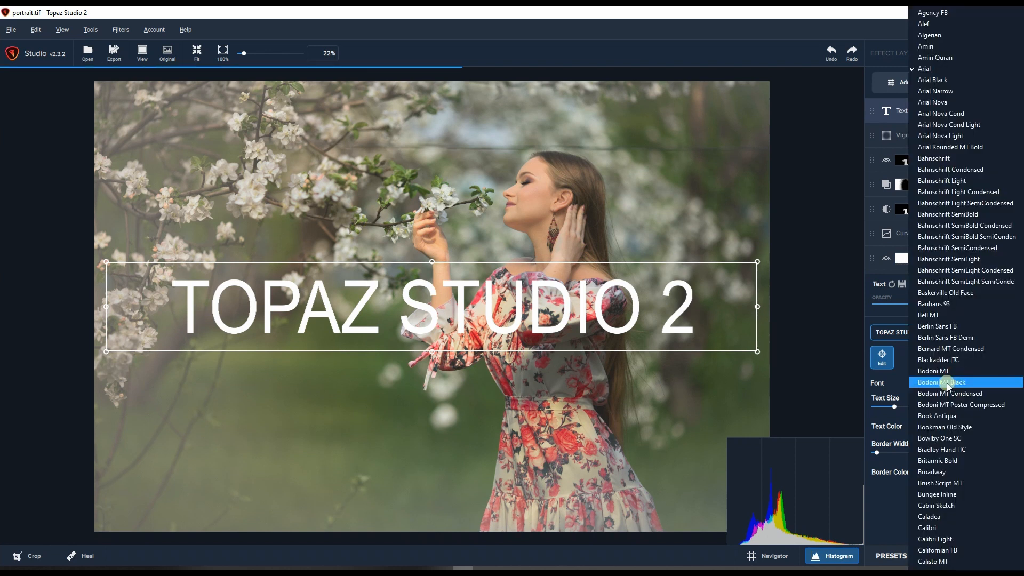
scroll(947, 382, down, 1)
scroll(947, 384, down, 5)
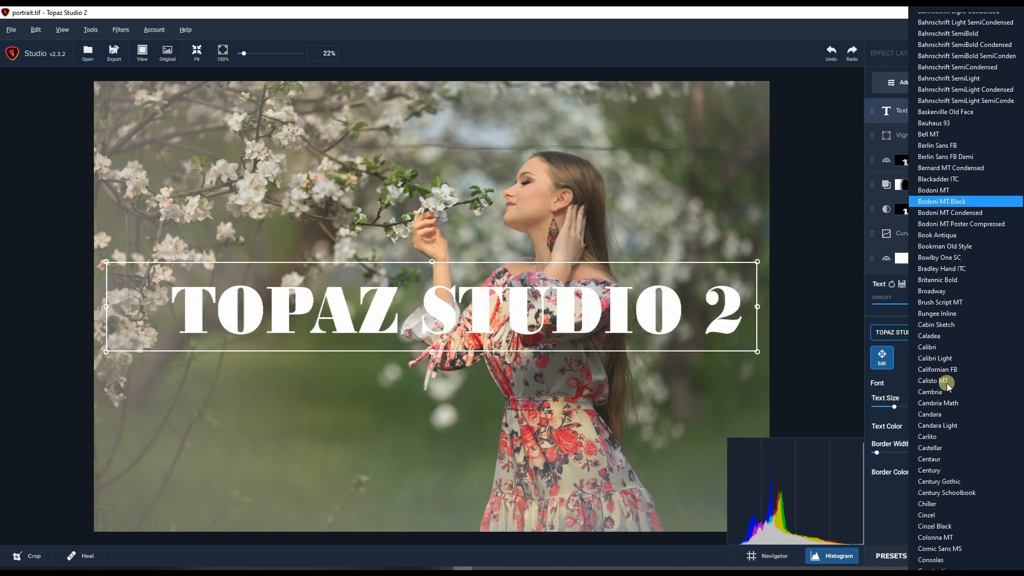
click(947, 391)
scroll(946, 390, down, 6)
click(946, 392)
scroll(945, 392, down, 6)
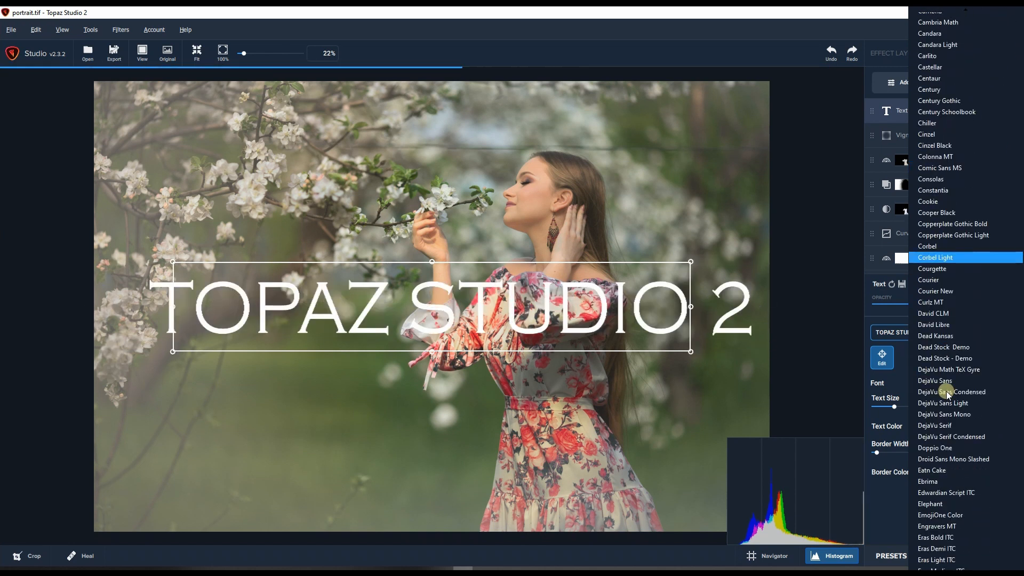
click(949, 425)
scroll(942, 537, down, 2)
click(940, 537)
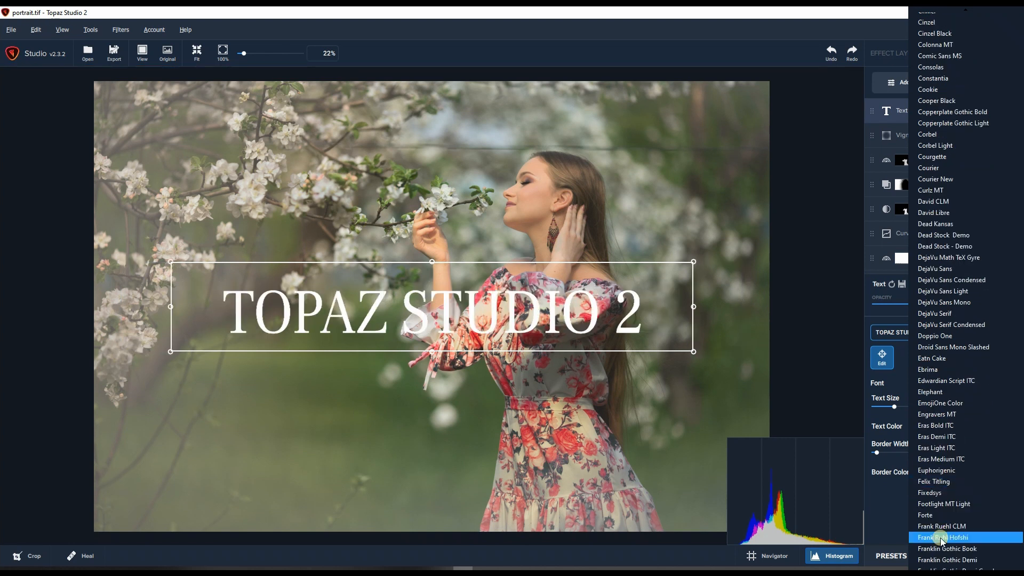
scroll(939, 537, down, 15)
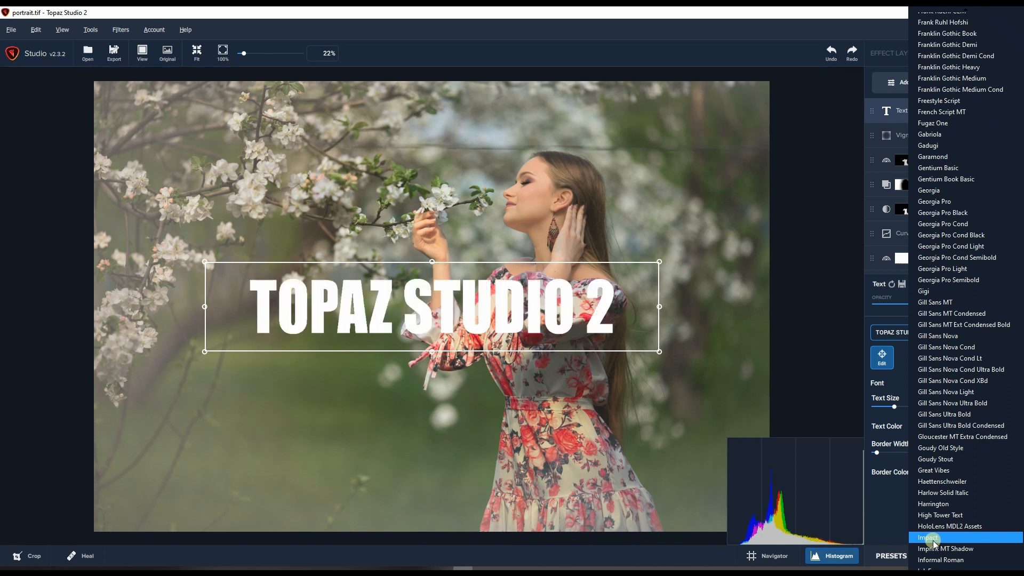
click(933, 540)
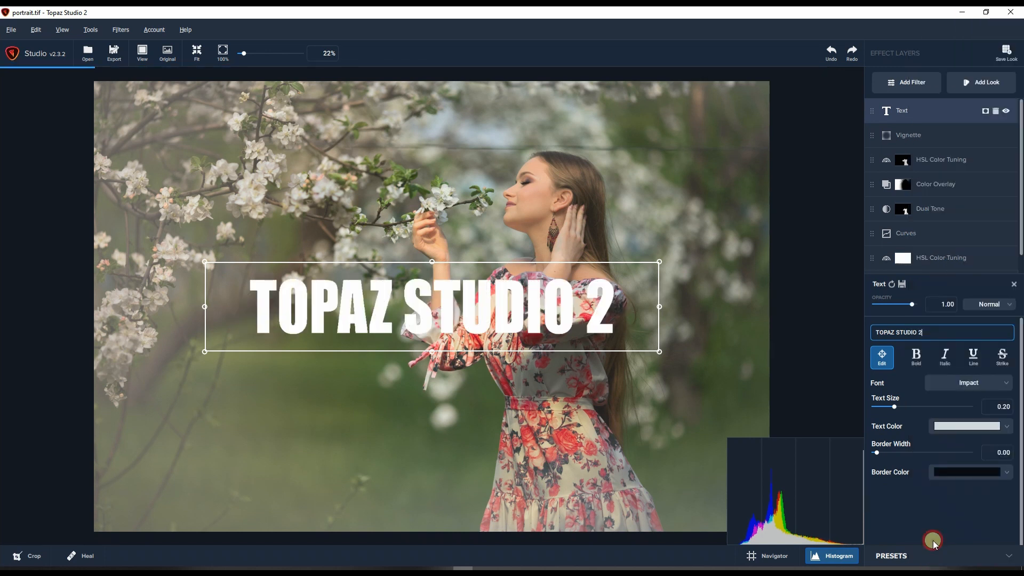
Set the "TOPAZ STUDIO 2" text color to the orange-red #ff432b
click(980, 431)
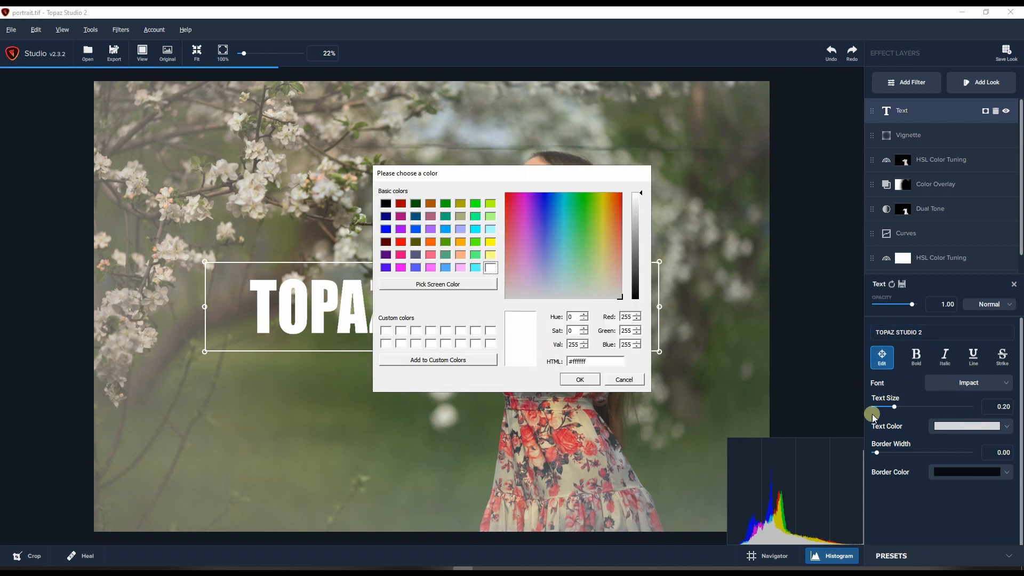
drag(503, 181, 773, 141)
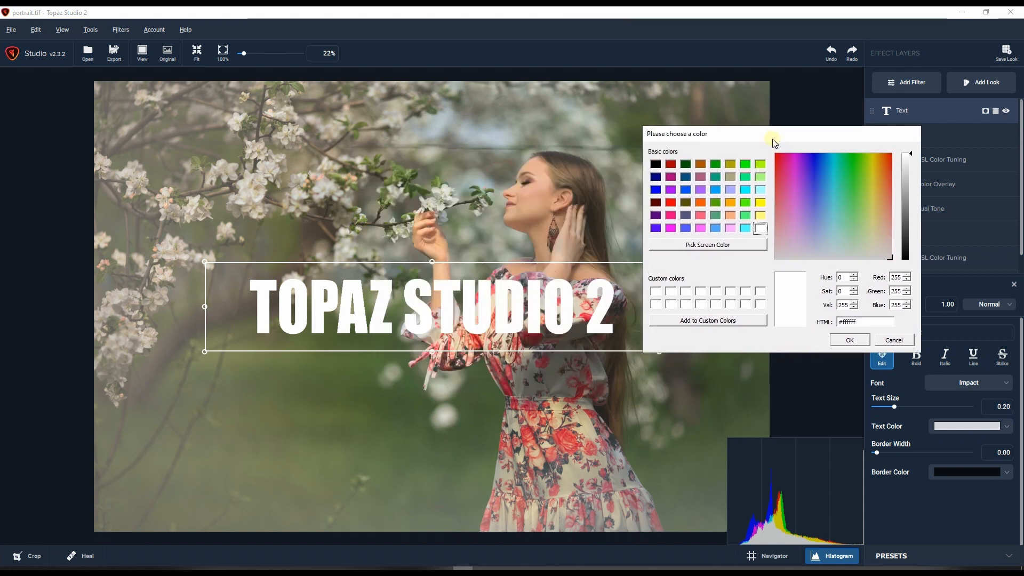
click(881, 197)
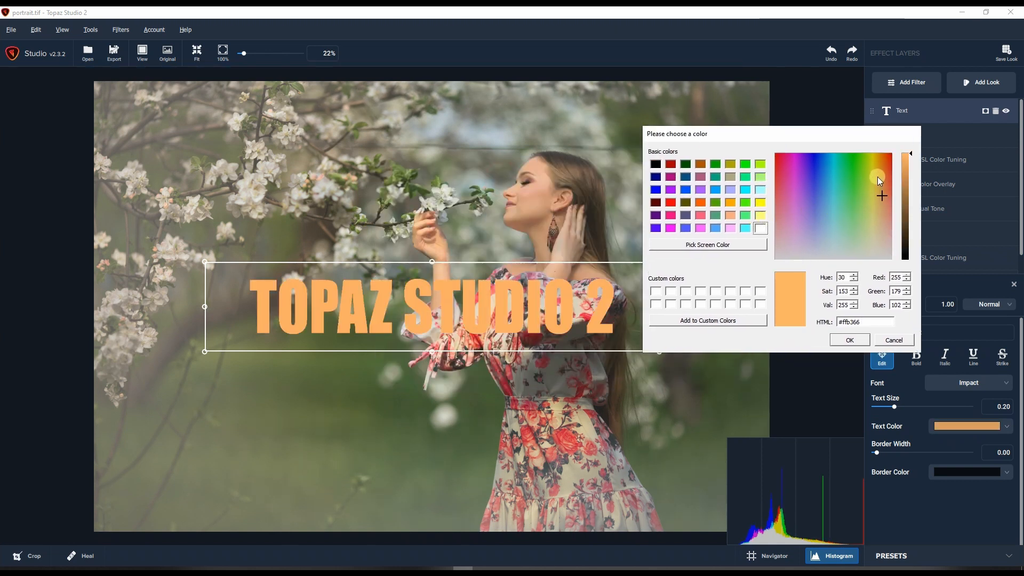
click(888, 171)
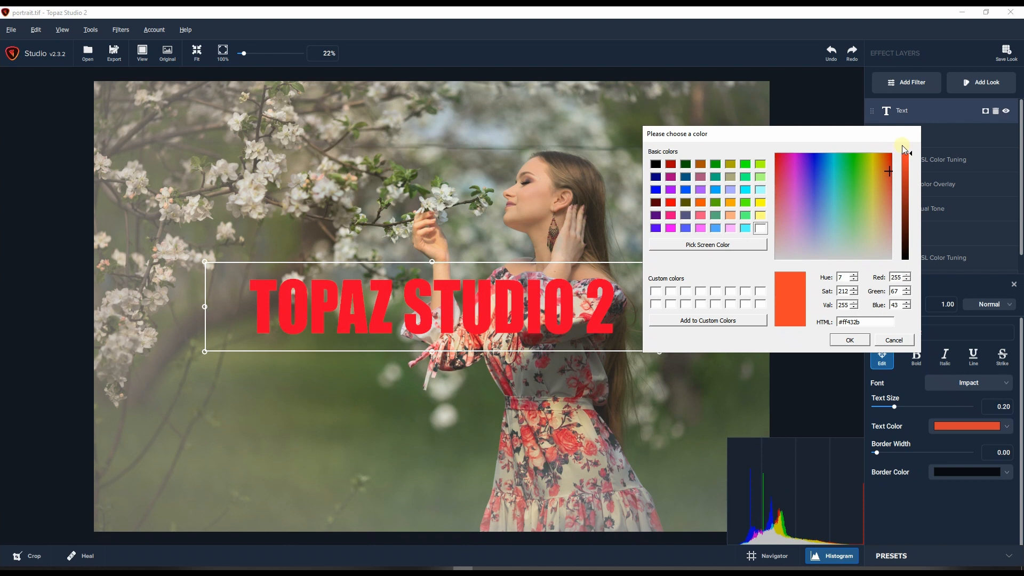
click(855, 340)
Set the text's border color to black #000000
click(955, 472)
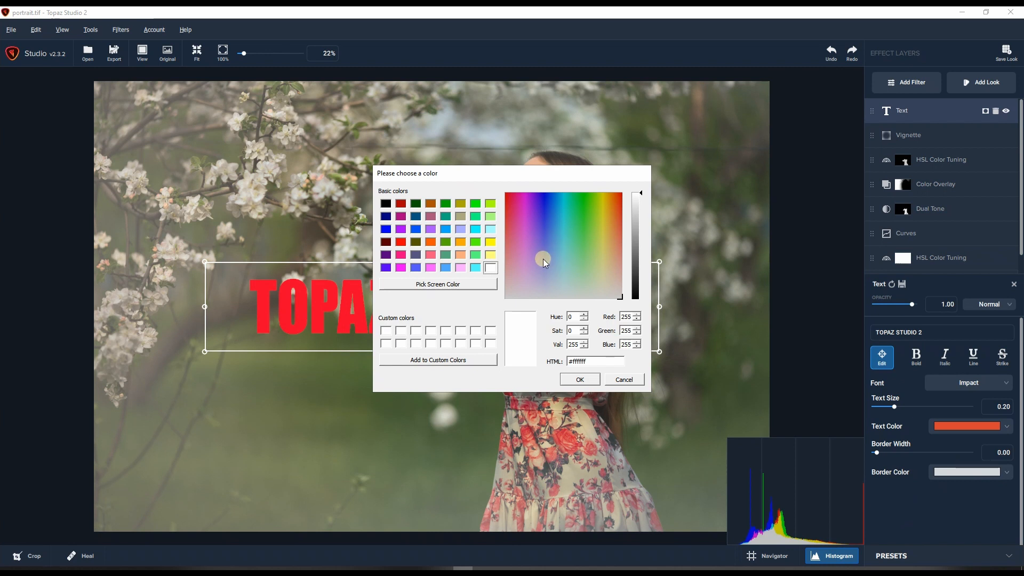
drag(637, 232, 636, 299)
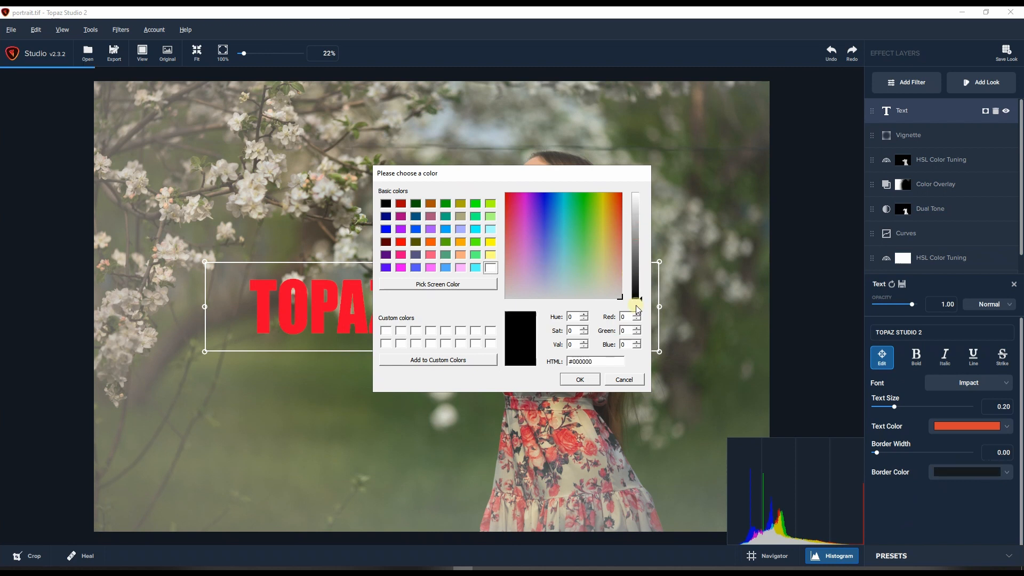
click(579, 379)
Move the "TOPAZ STUDIO 2" text to the upper-left part of the photo and raise its border width to 0.23
drag(462, 306, 353, 149)
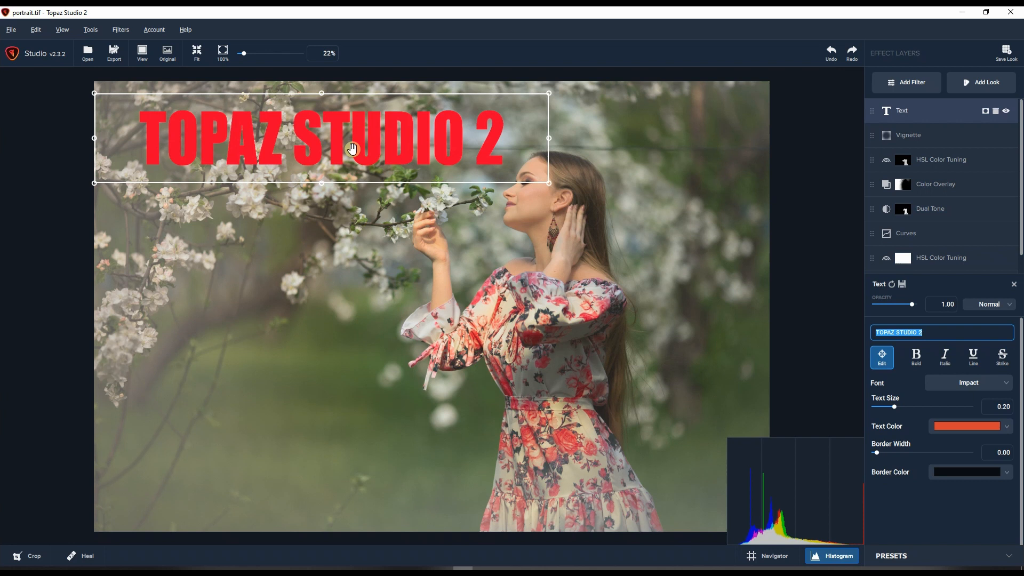
drag(886, 453, 900, 454)
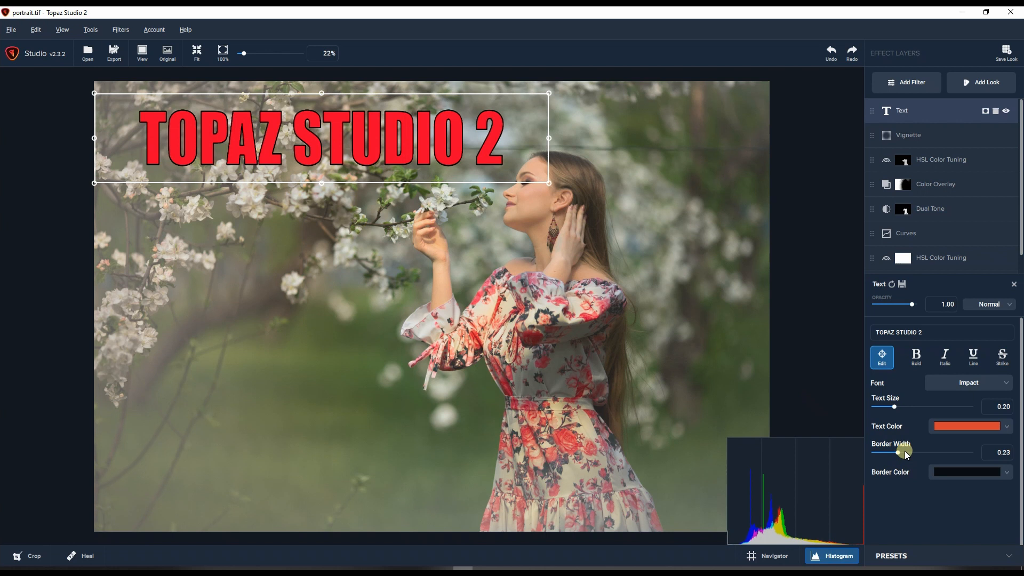
Change the text's border color to white #ffffff and finish editing the text box
click(961, 472)
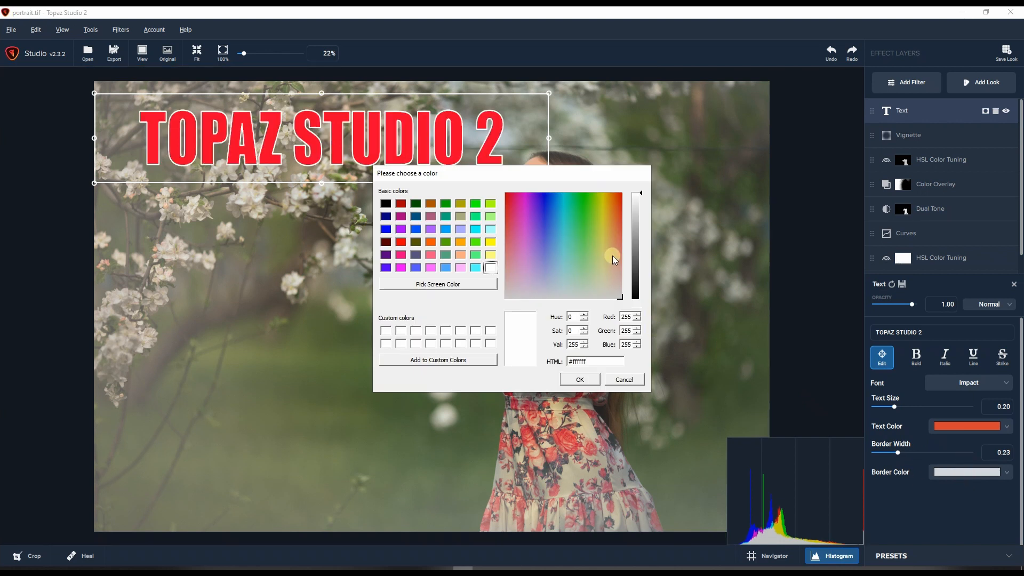
click(577, 378)
click(946, 111)
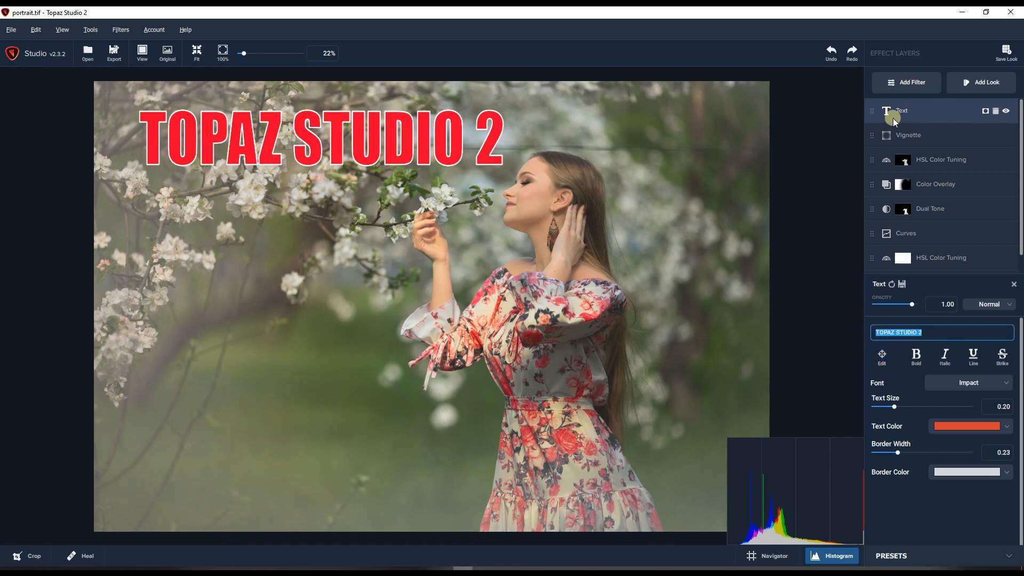
Add the stylistic Abstraction filter and raise its Simplify Size to 0.57
click(904, 83)
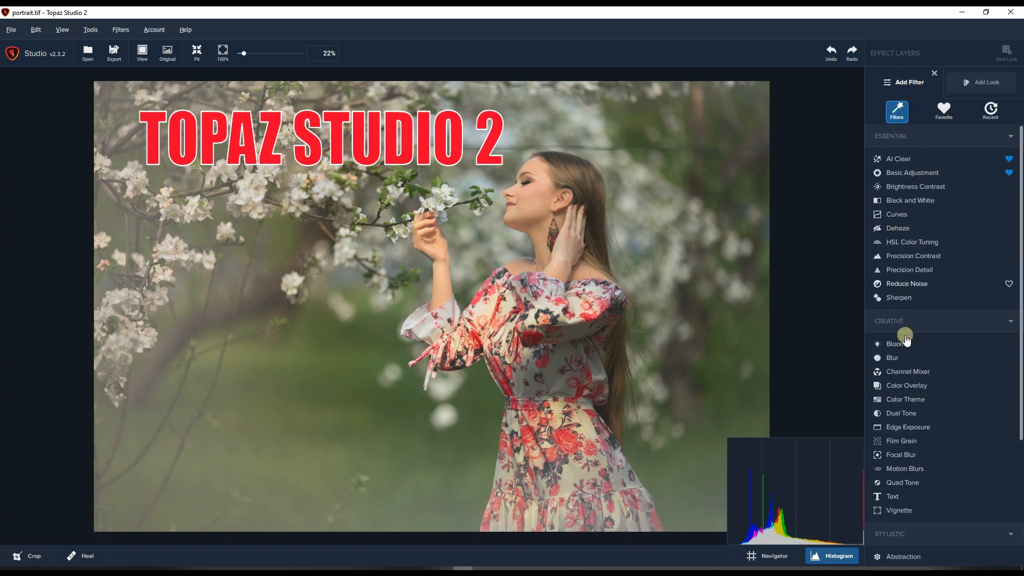
scroll(911, 419, down, 3)
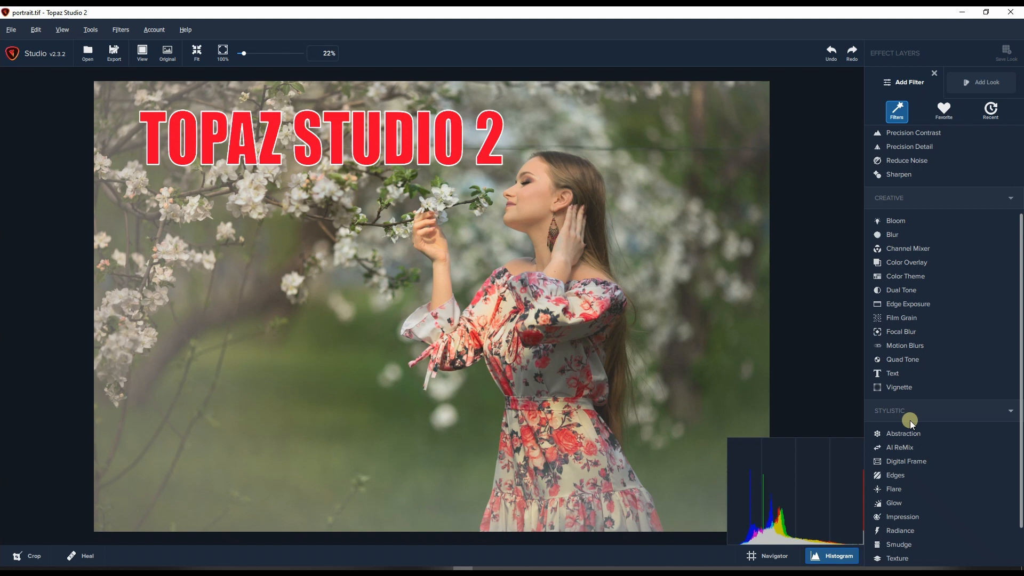
scroll(909, 420, down, 1)
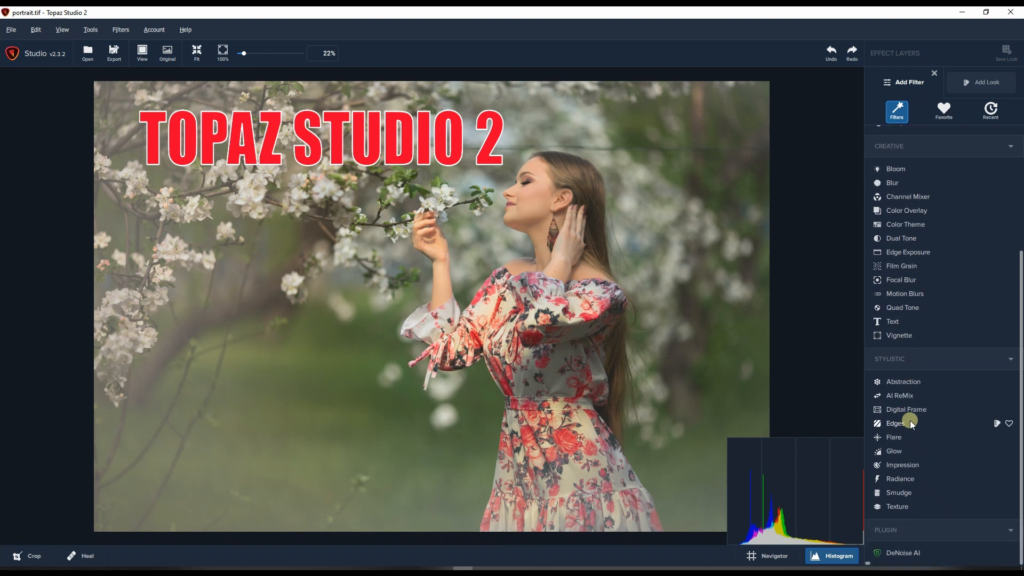
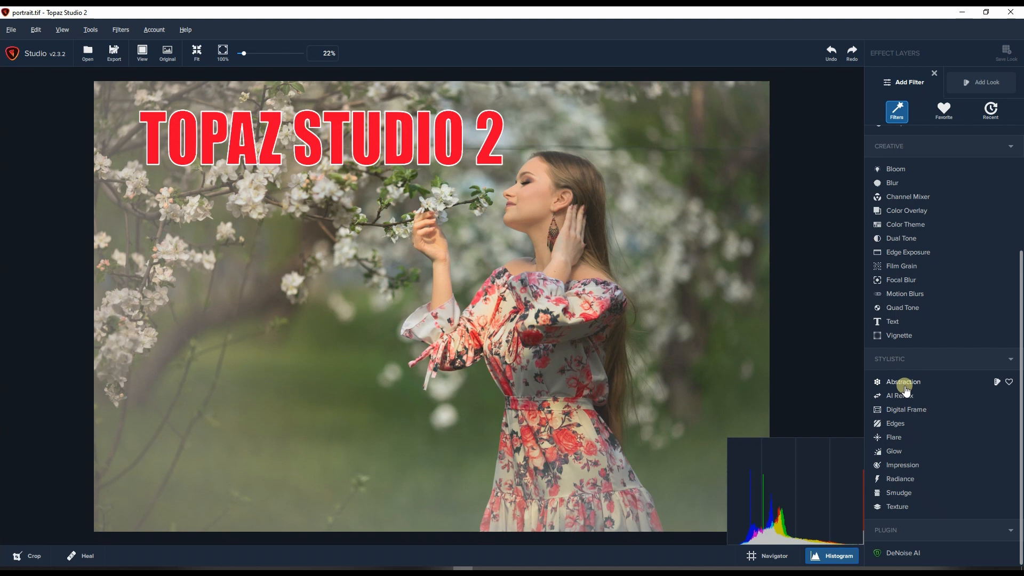
click(905, 383)
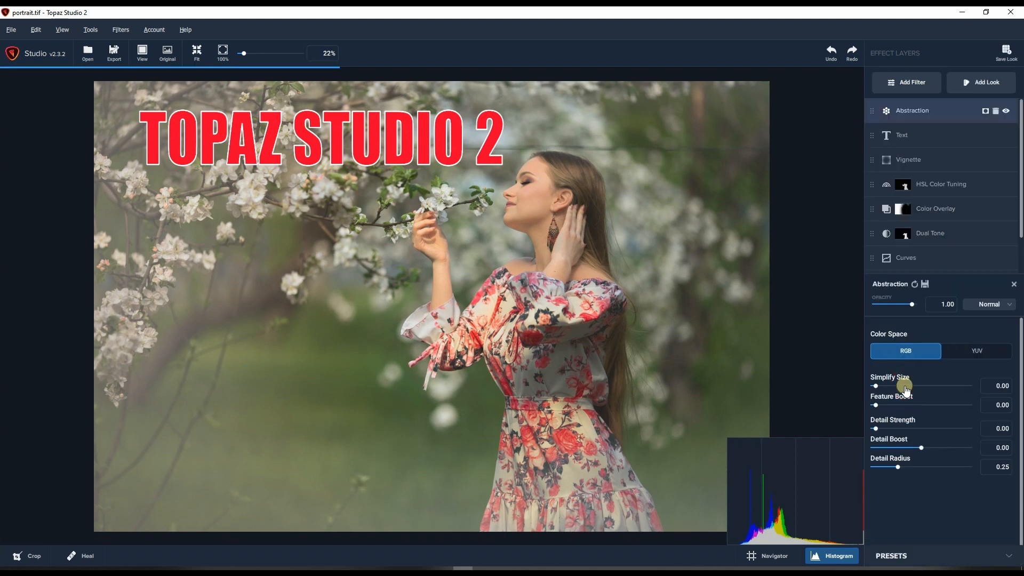
drag(892, 387, 891, 387)
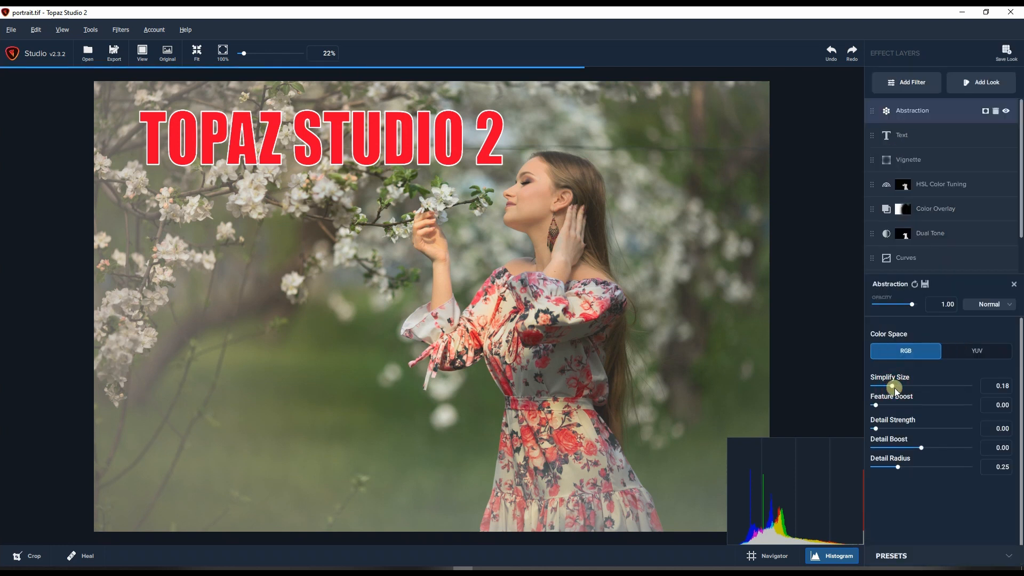
click(910, 385)
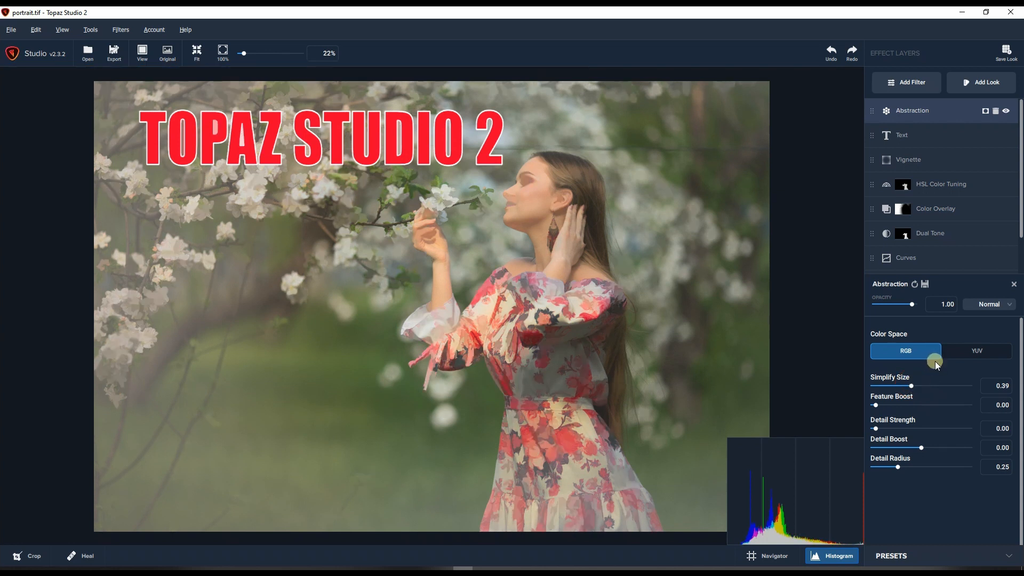
click(928, 385)
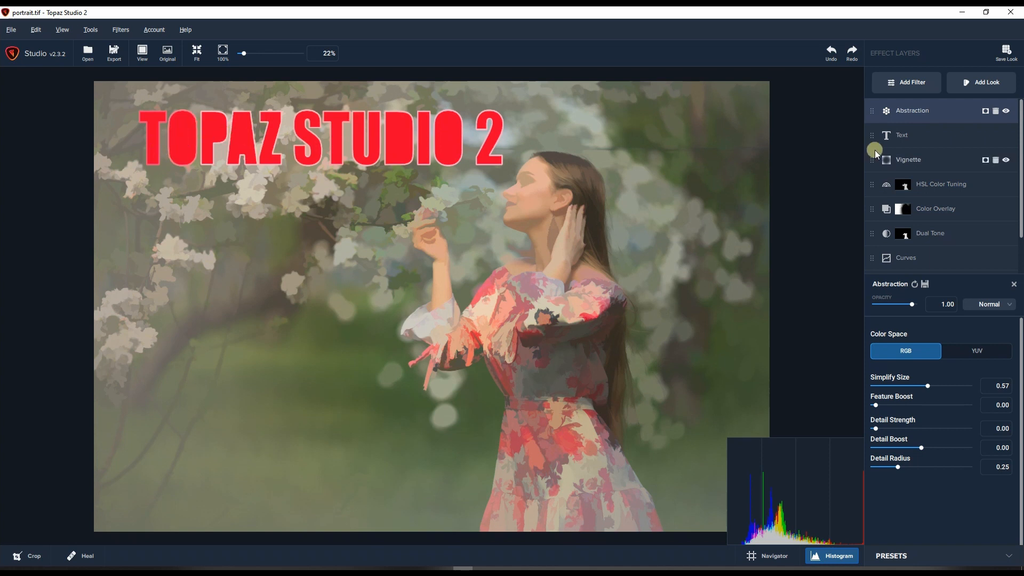
Reorder the Abstraction layer to sit just below Curves and delete it
drag(871, 115, 859, 245)
scroll(892, 229, down, 1)
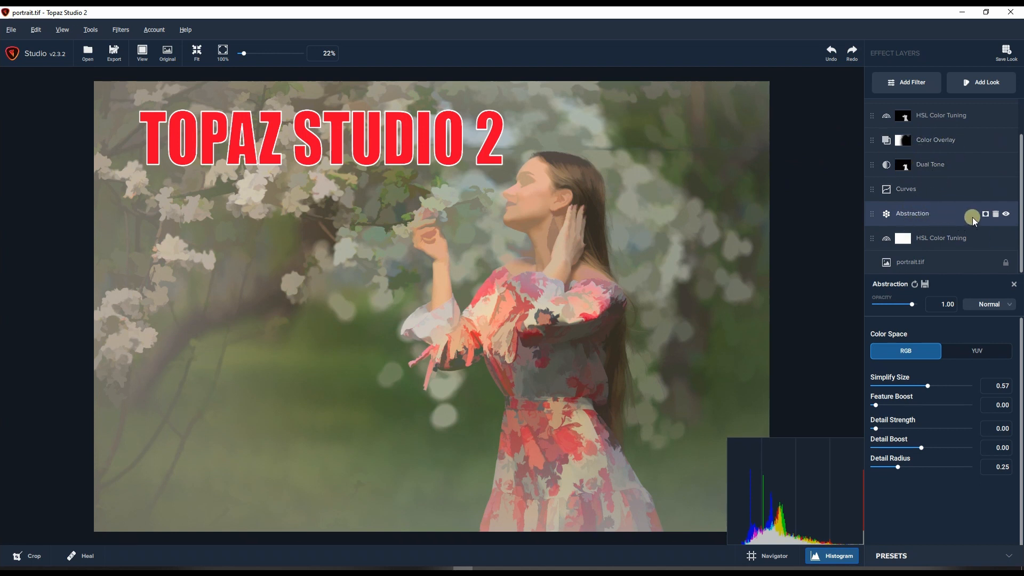
click(995, 214)
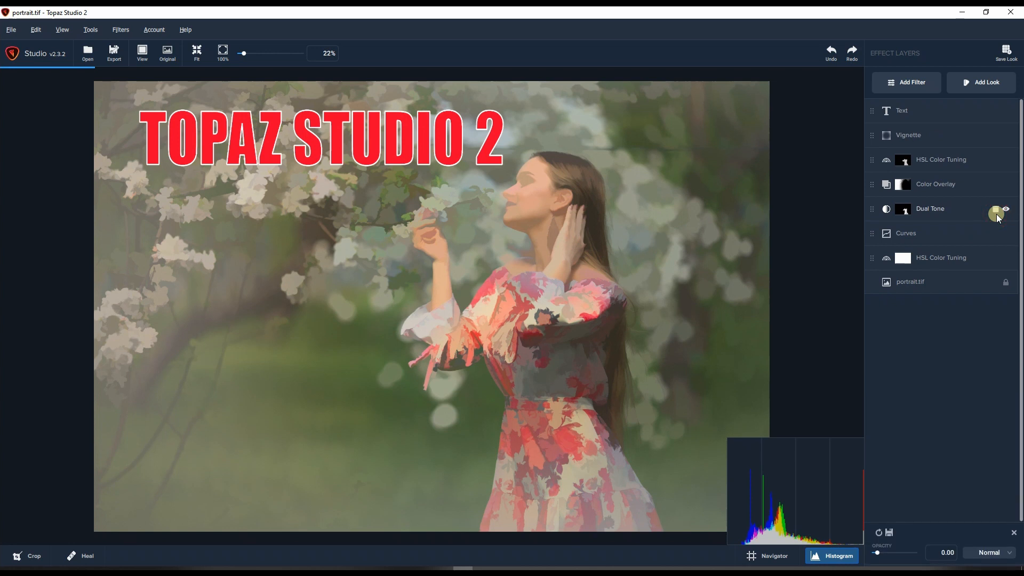
Try a Radiance filter at Strength 0.48 with the Light and Dark types, and delete it
click(909, 82)
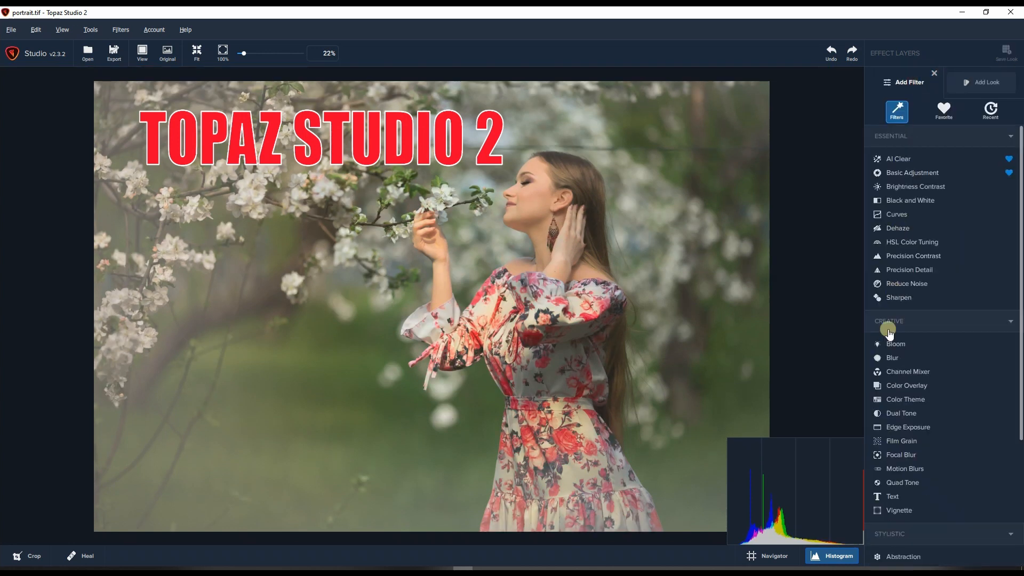
scroll(893, 365, down, 3)
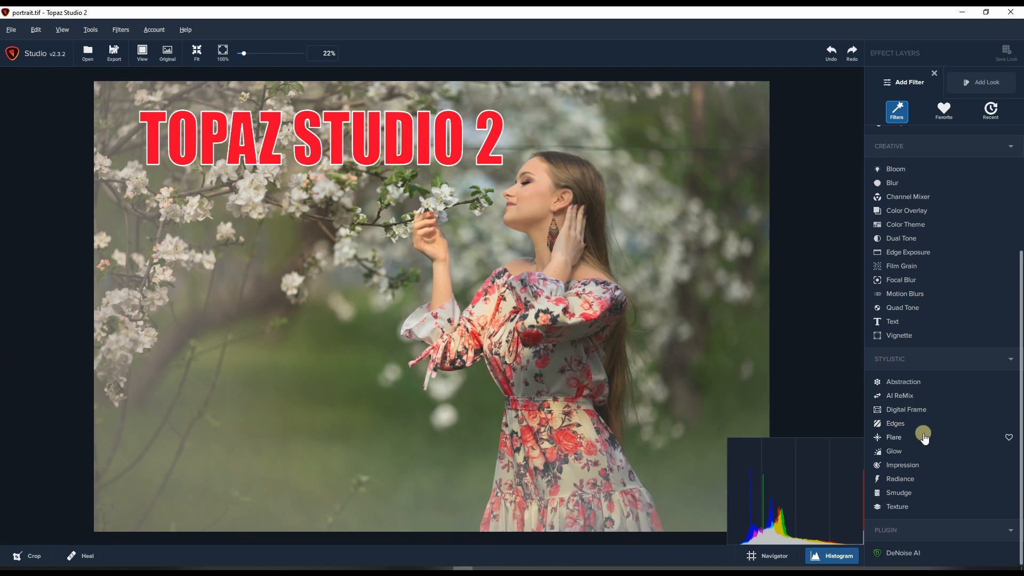
click(905, 478)
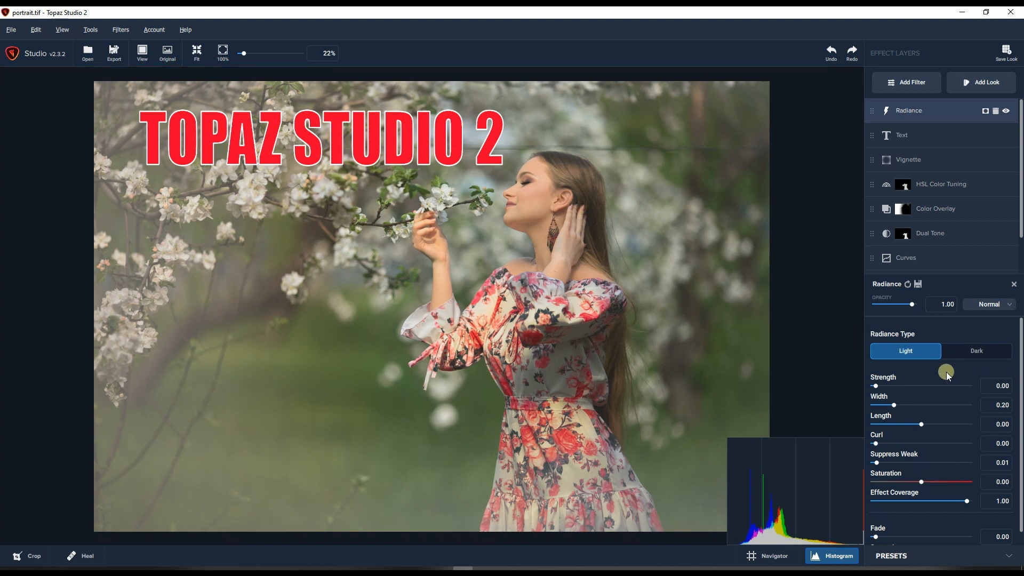
click(920, 386)
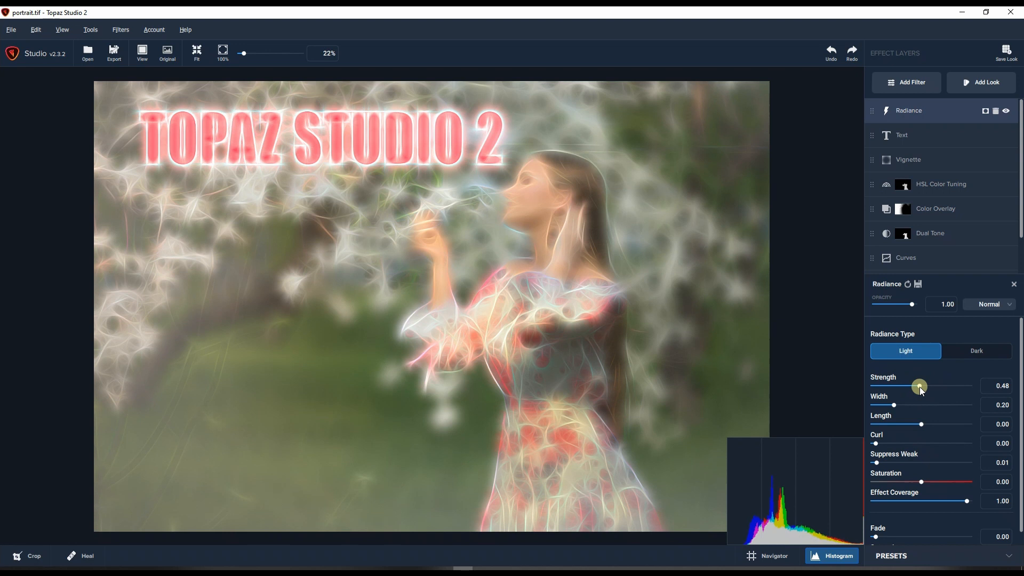
click(986, 359)
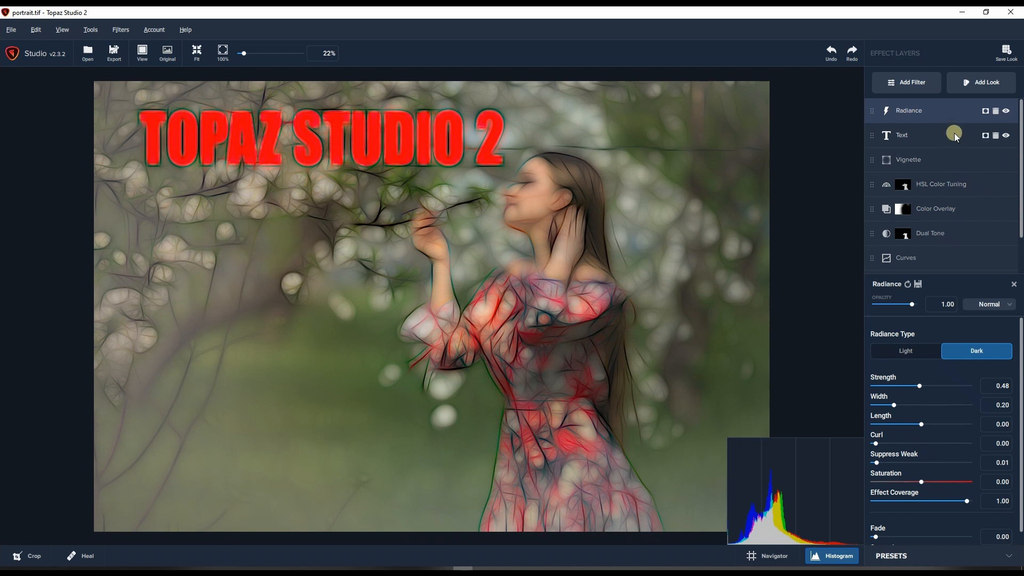
click(995, 111)
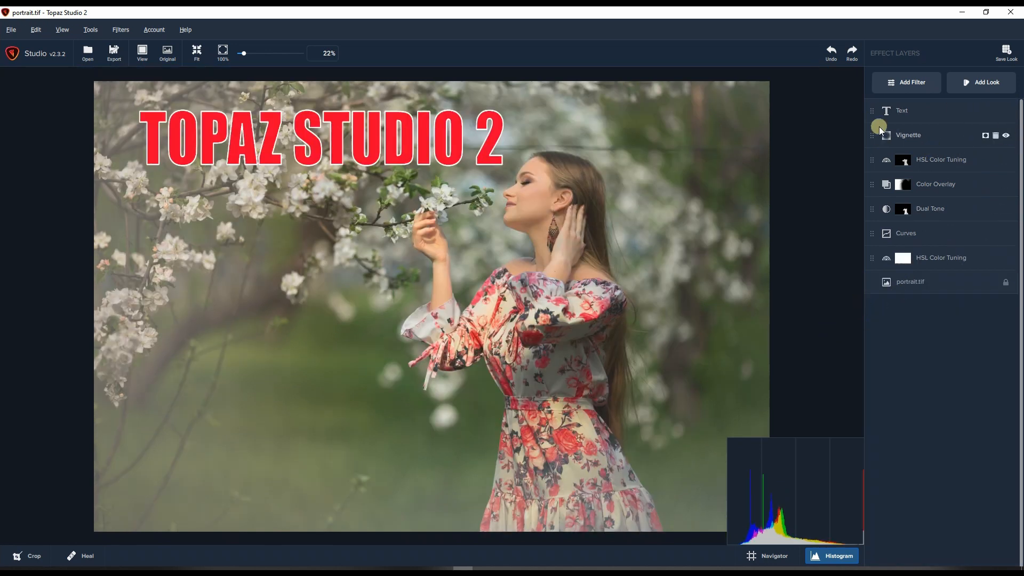
Add a Texture filter using the Faded Celeste texture and look through its blend modes, keeping Normal
click(911, 81)
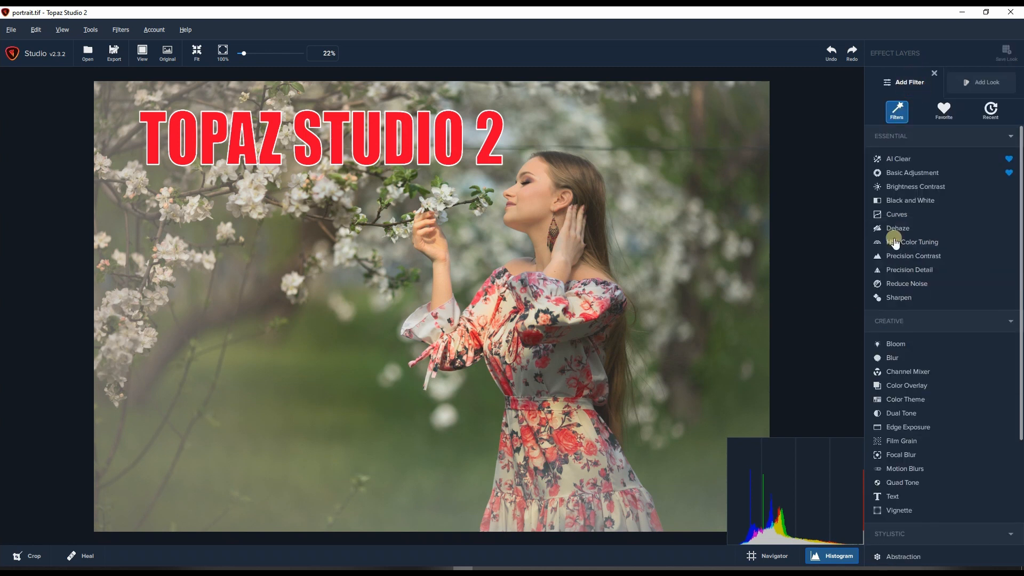
scroll(930, 465, down, 5)
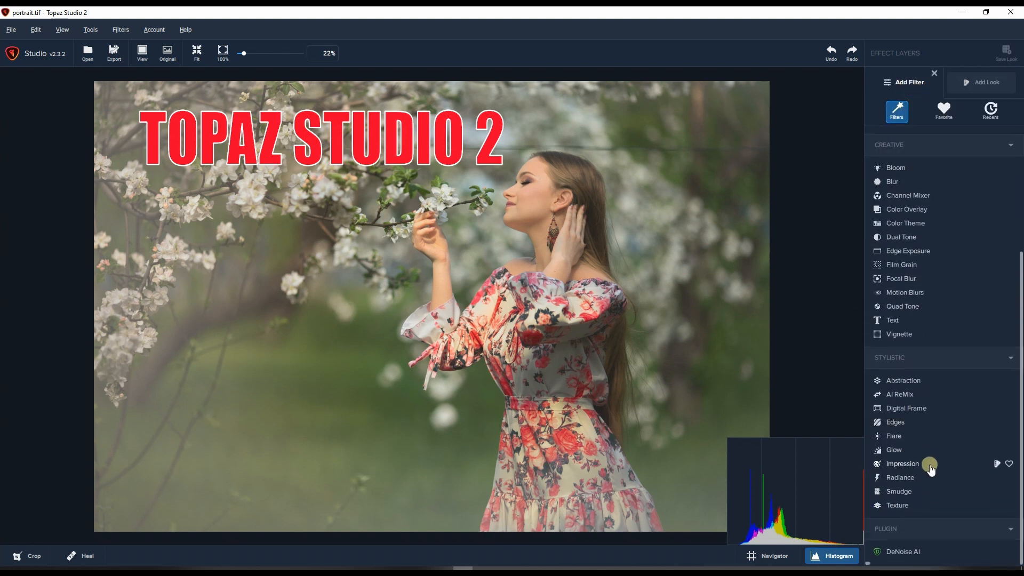
click(909, 512)
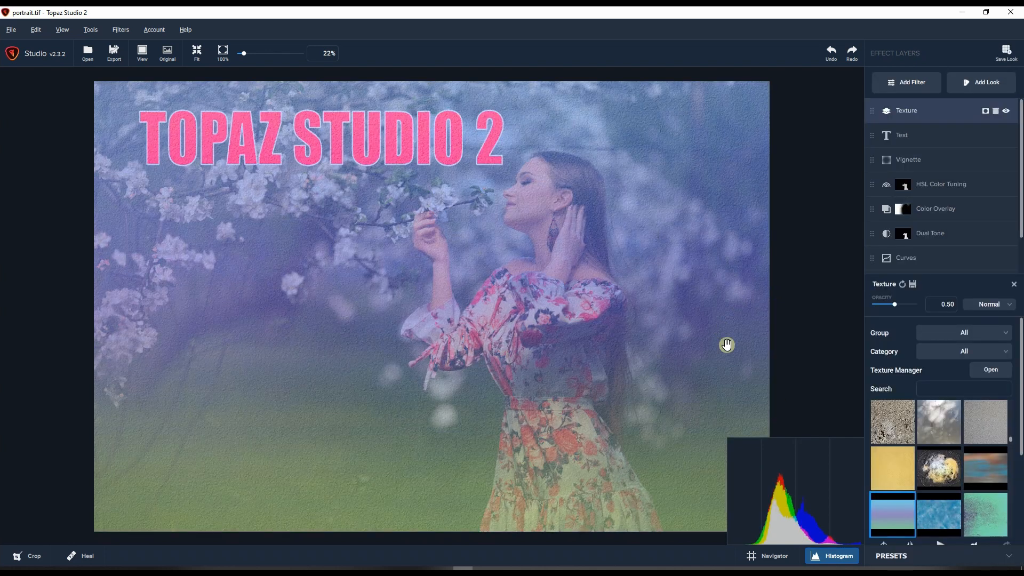
scroll(938, 453, down, 3)
scroll(944, 453, down, 3)
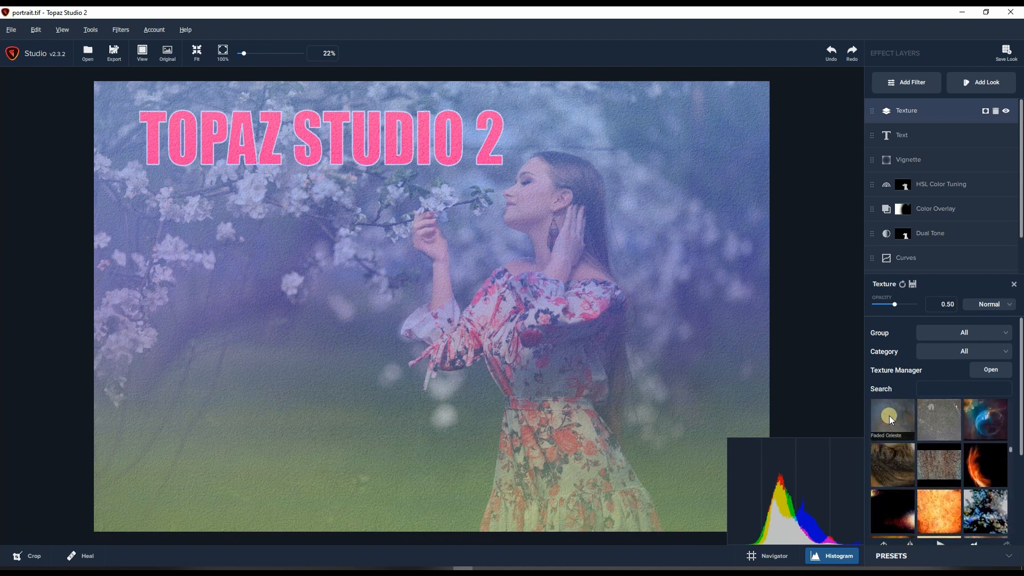
click(885, 414)
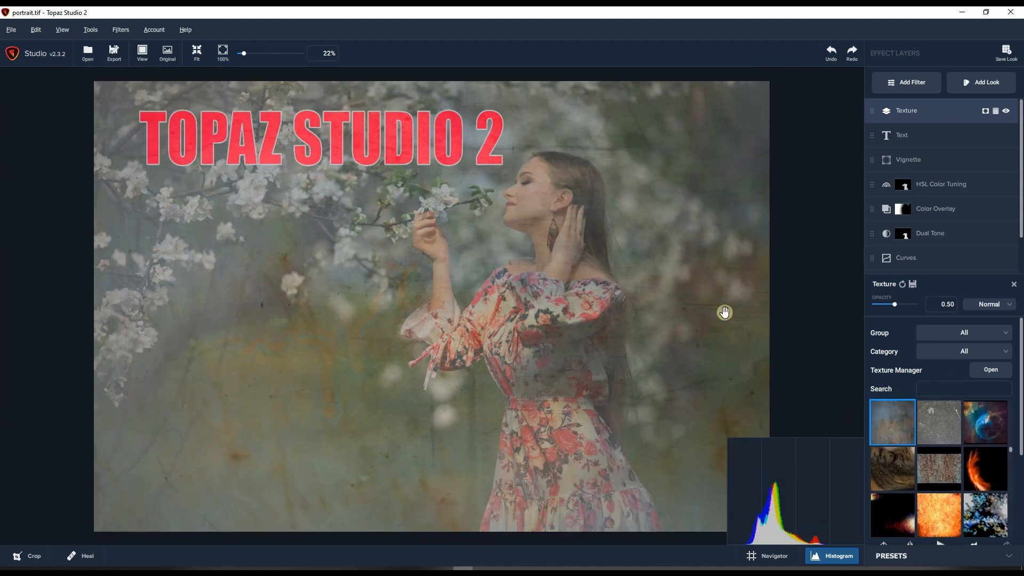
click(1000, 305)
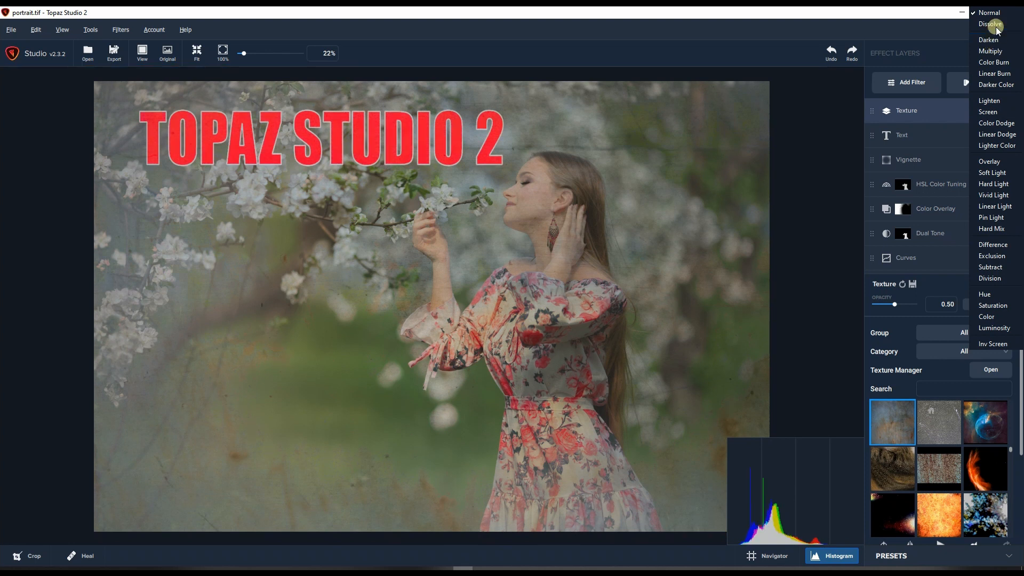
click(989, 12)
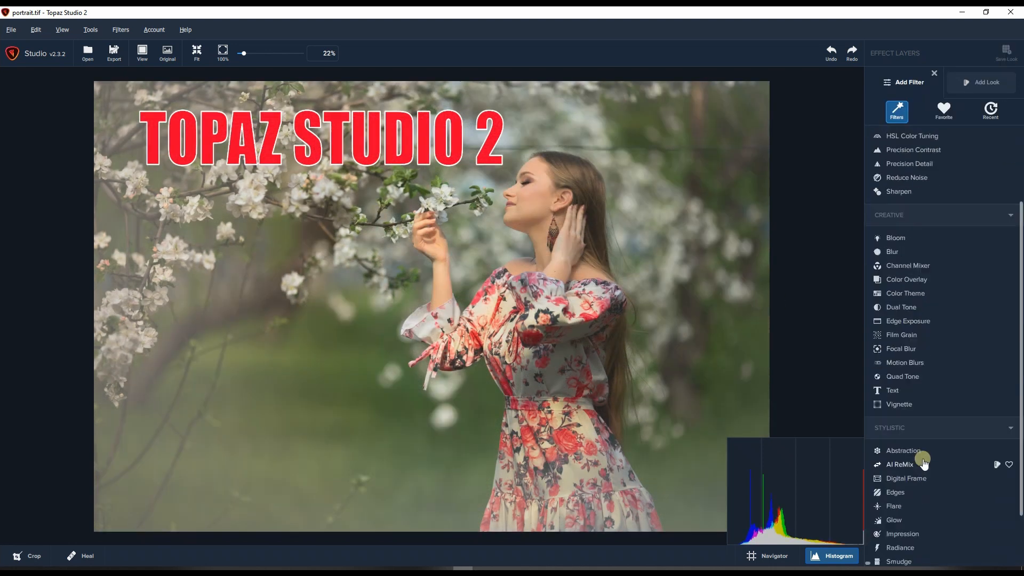
Review the remaining stylistic filters and open the collection of Looks
scroll(921, 457, down, 2)
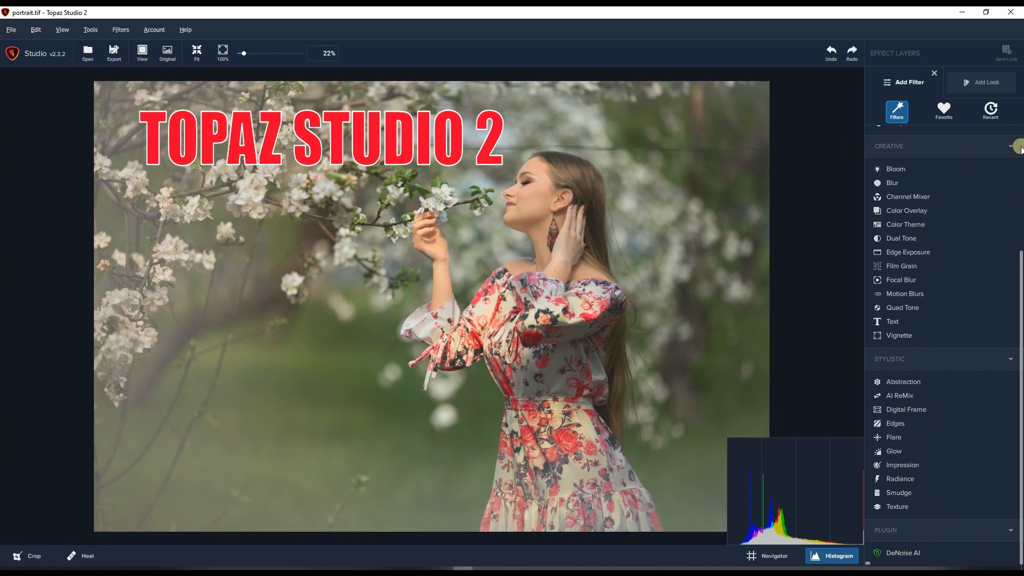
click(974, 80)
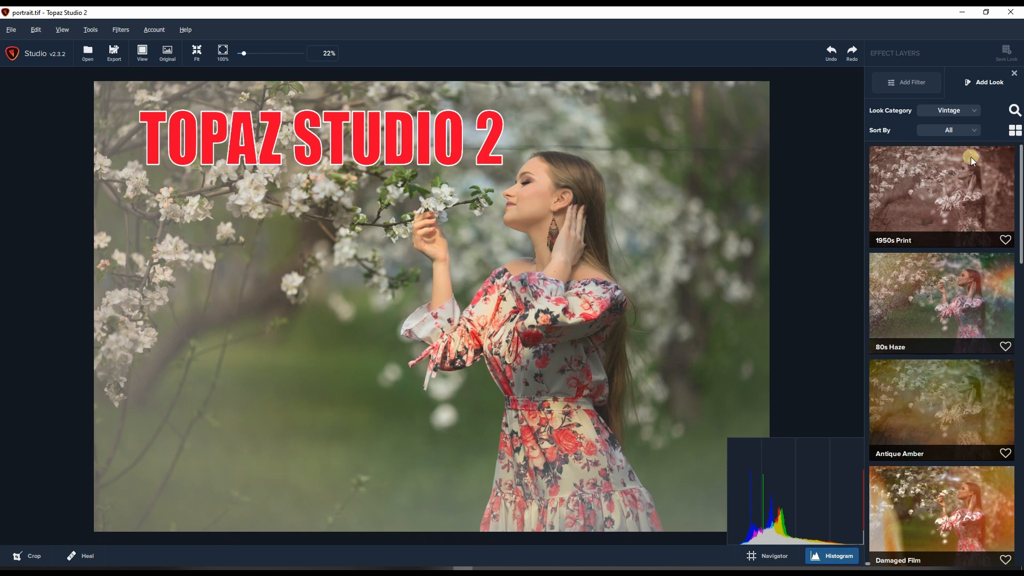
Set the Look Category to All, browse the collection and preview the Breaking Through look on the portrait
click(969, 114)
click(970, 117)
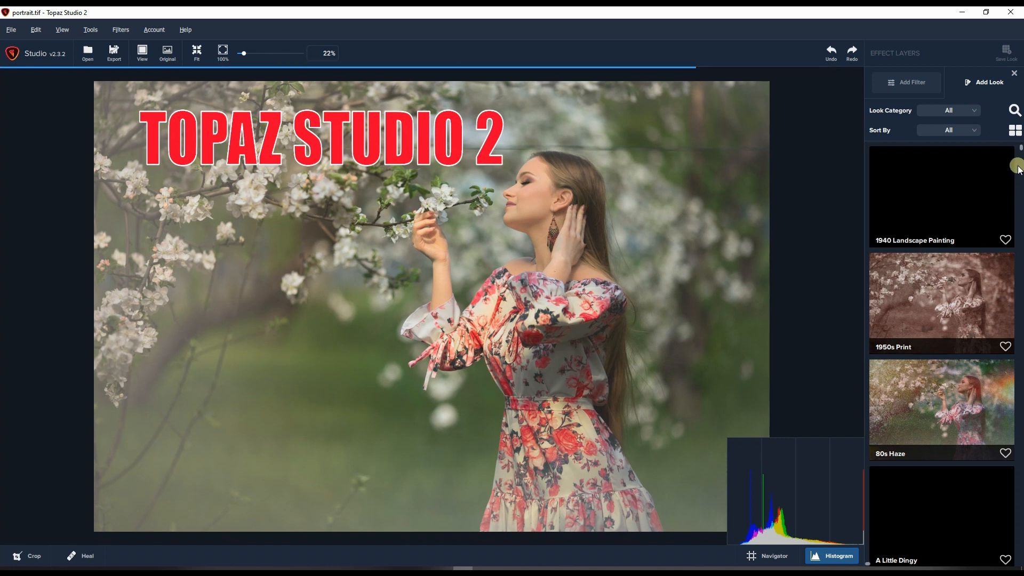
scroll(901, 399, down, 10)
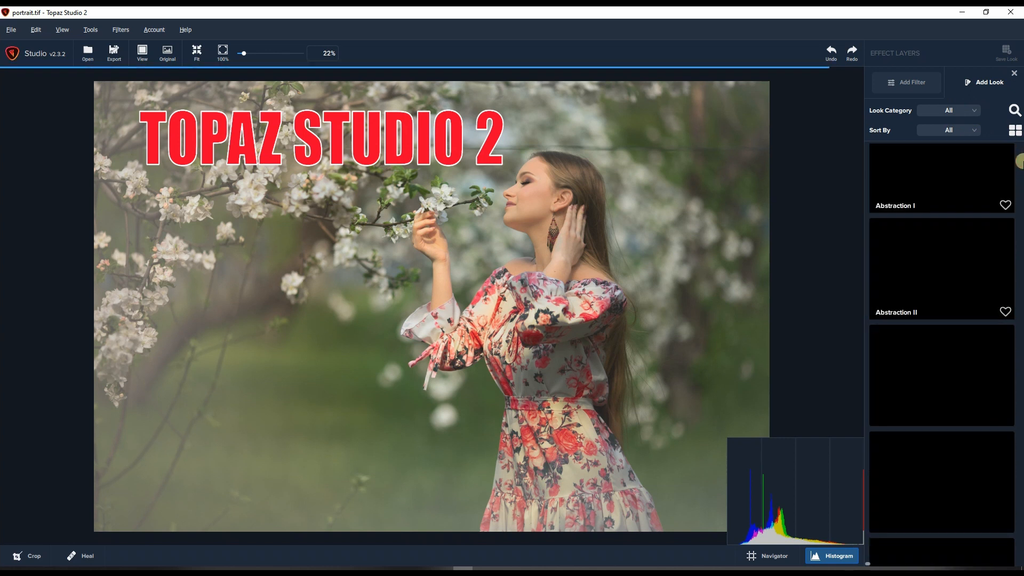
scroll(975, 354, down, 10)
scroll(976, 358, down, 10)
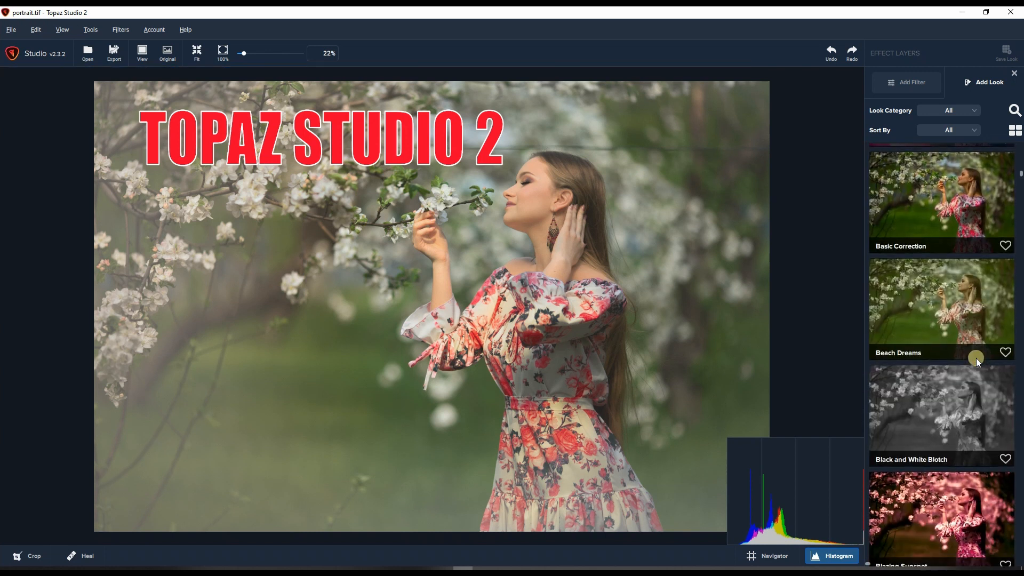
scroll(976, 357, down, 8)
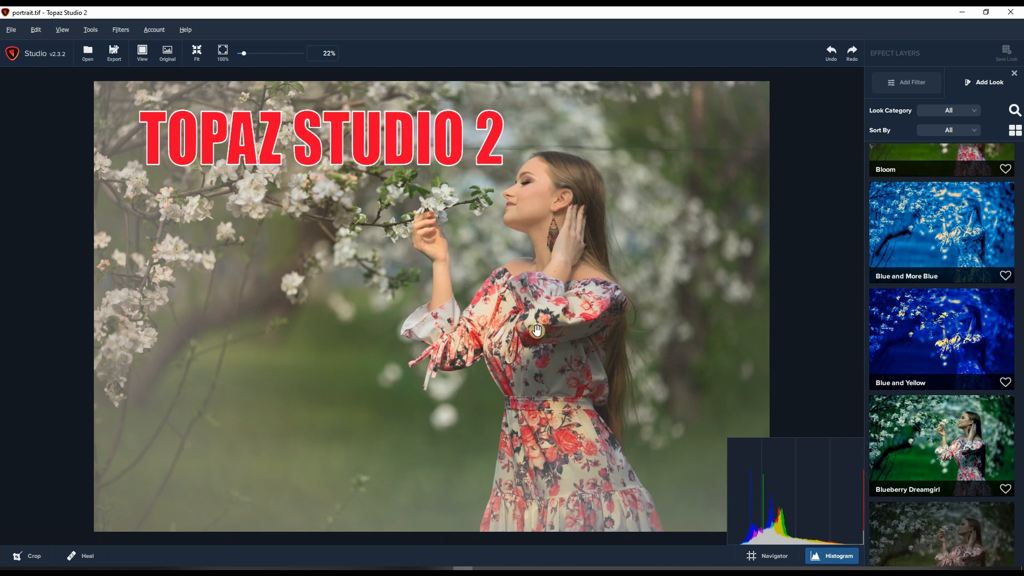
scroll(949, 407, down, 1)
scroll(950, 407, down, 7)
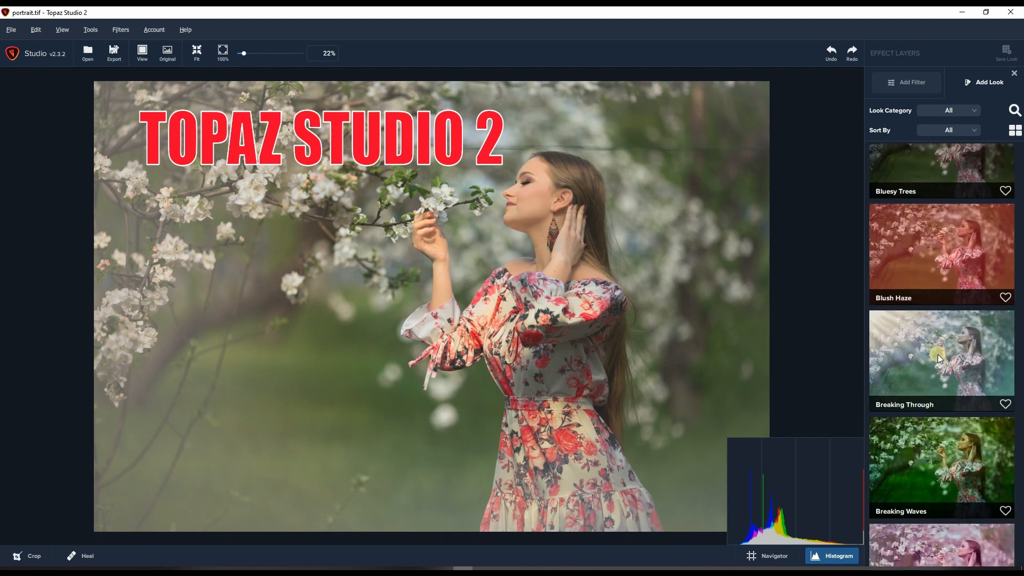
click(932, 357)
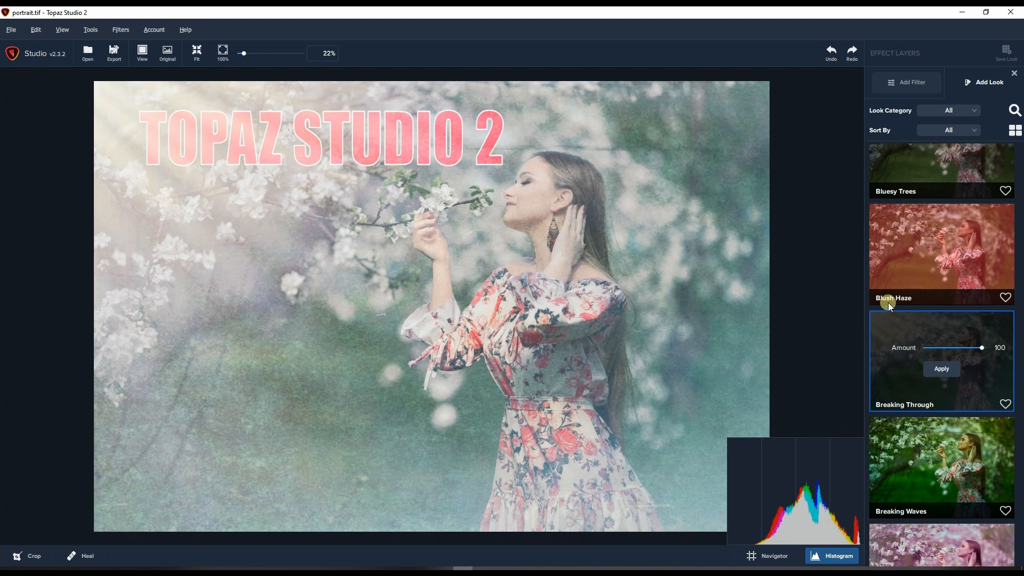
Review the image export settings, including file formats and color profiles, keeping JPG and sRGB, and cancel the export
click(113, 56)
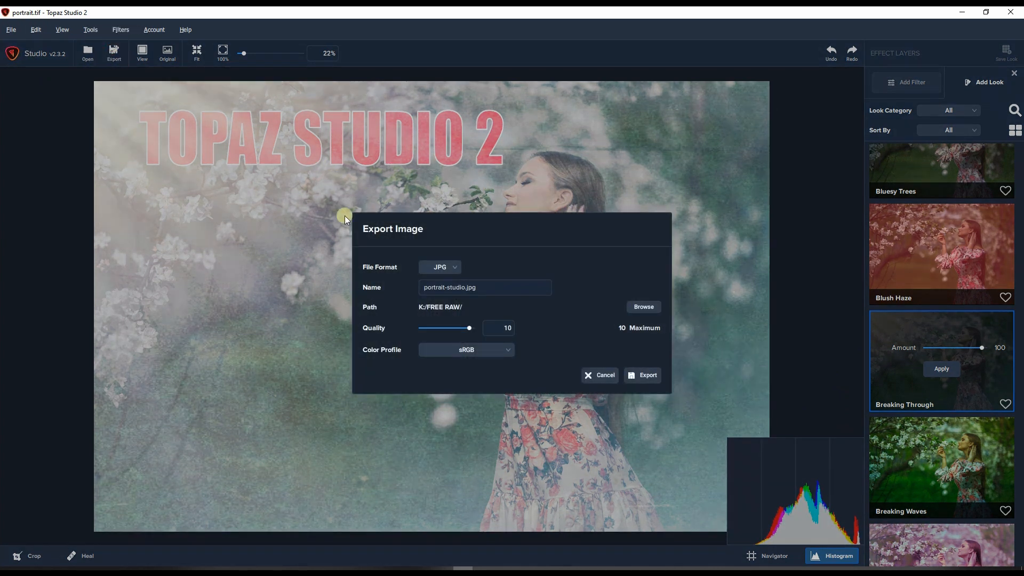
click(438, 268)
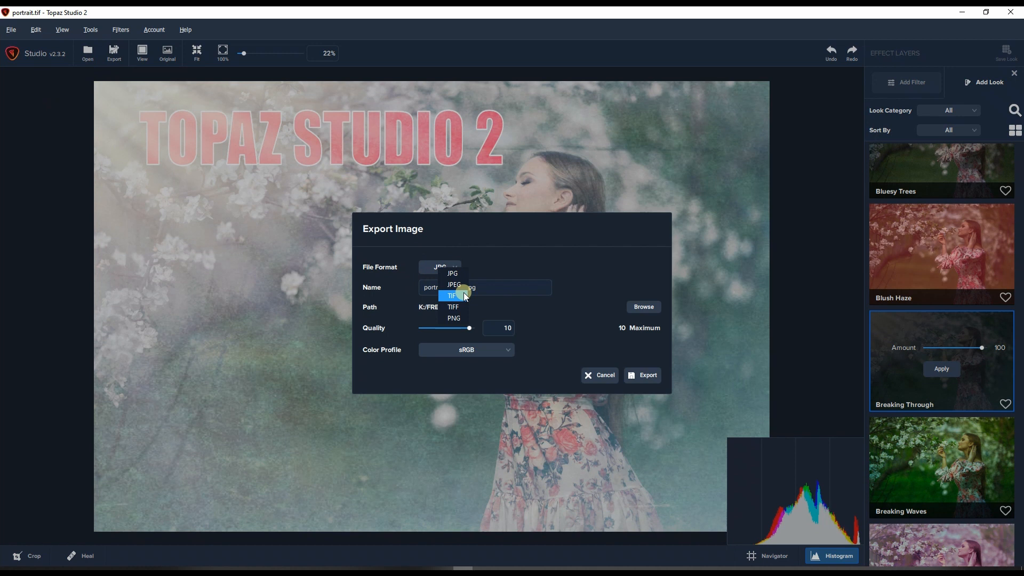
click(463, 274)
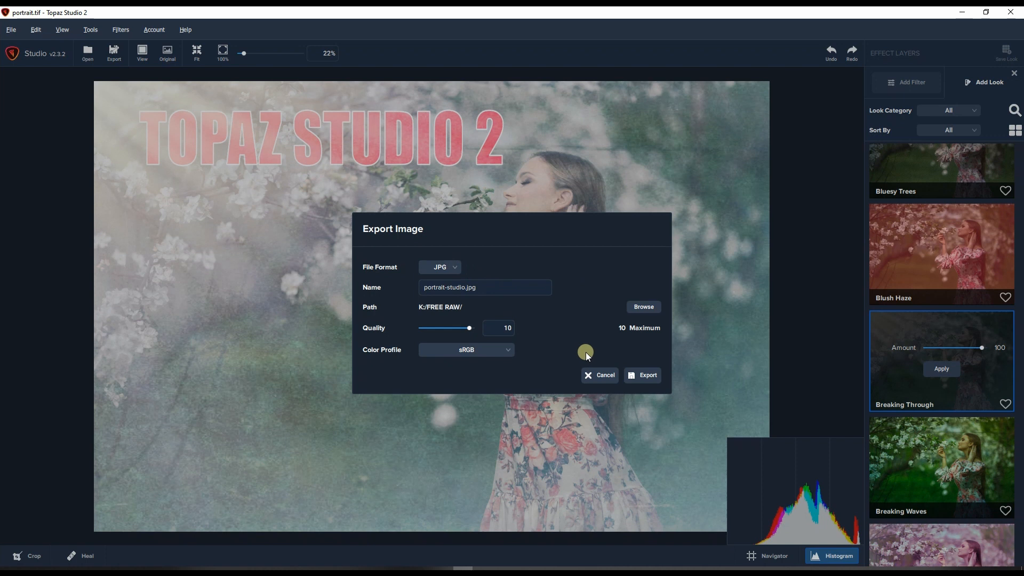
click(472, 354)
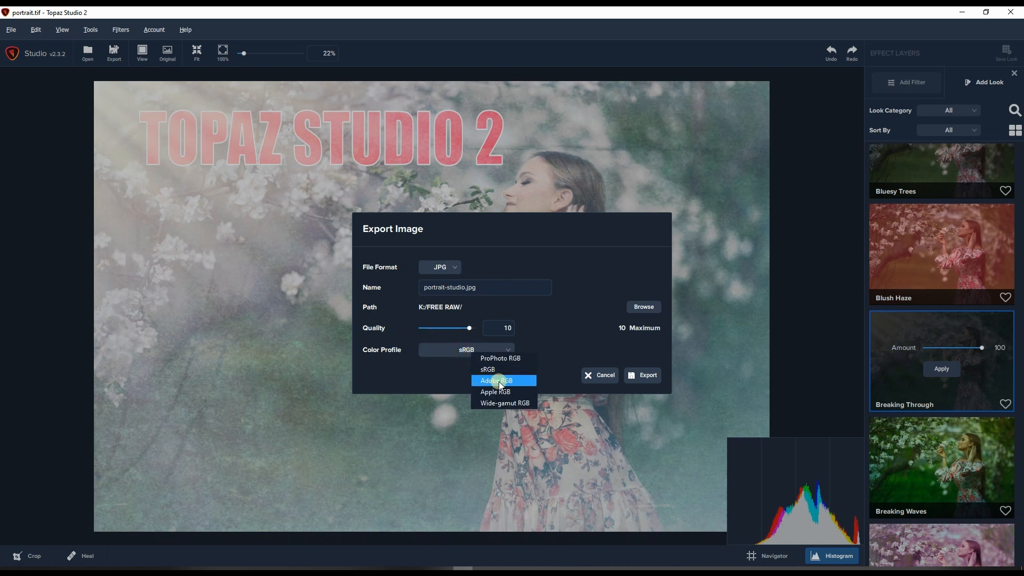
click(564, 314)
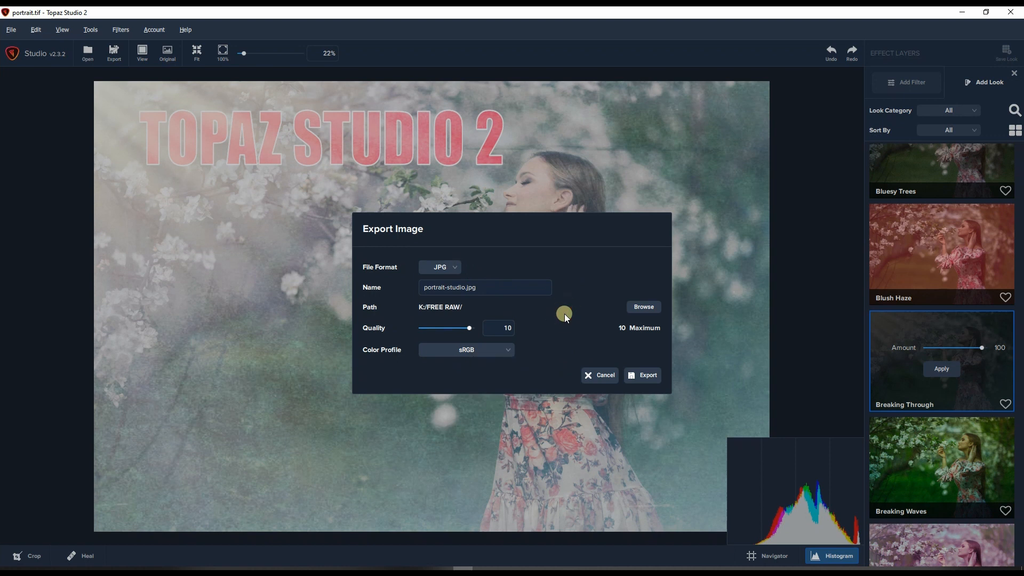
click(473, 352)
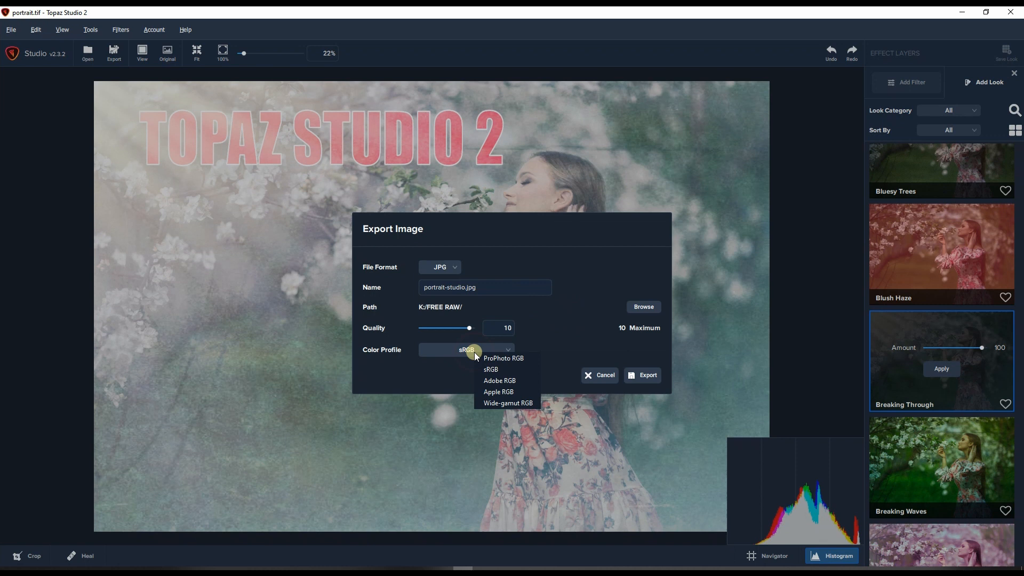
click(581, 337)
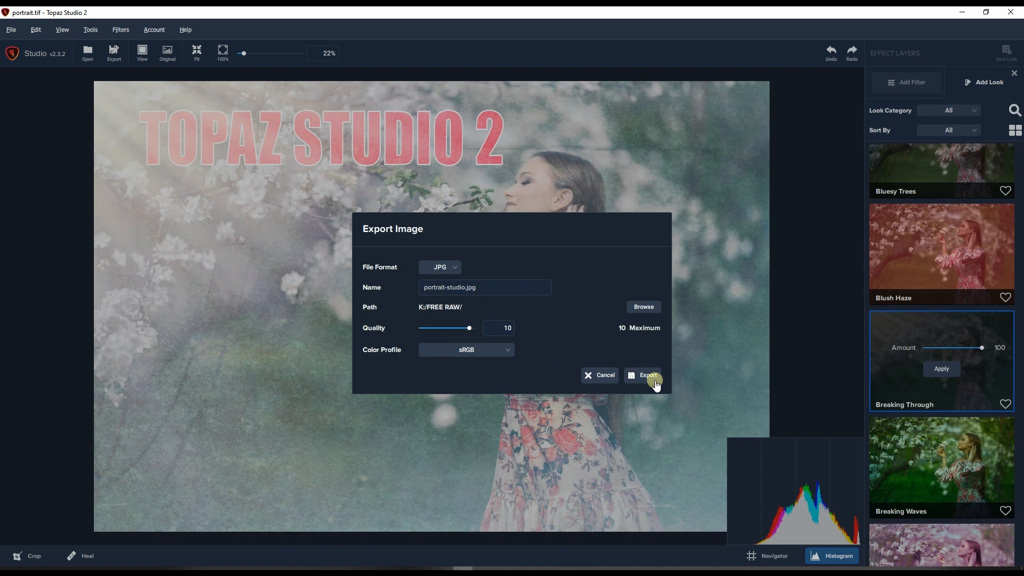
click(601, 376)
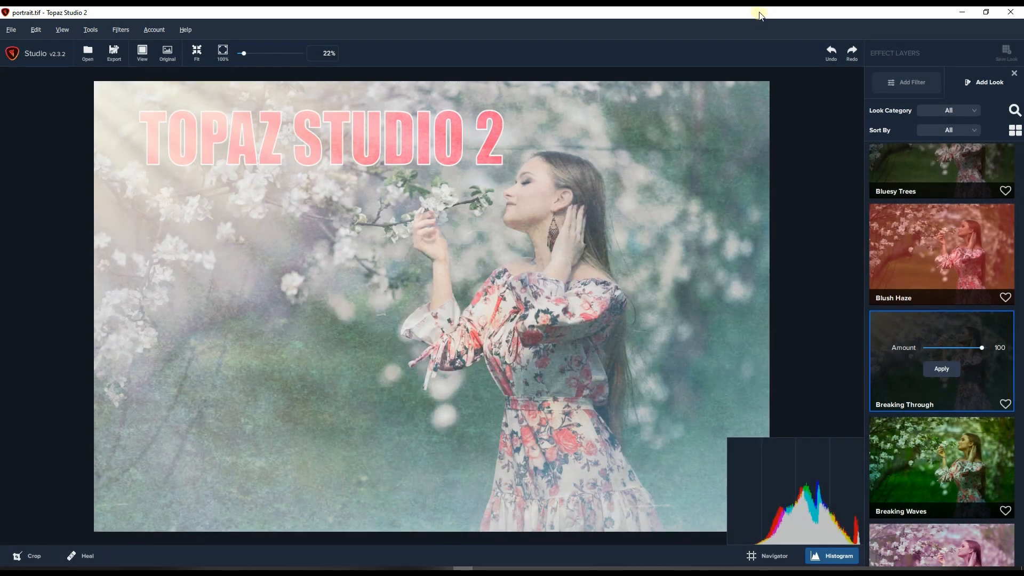